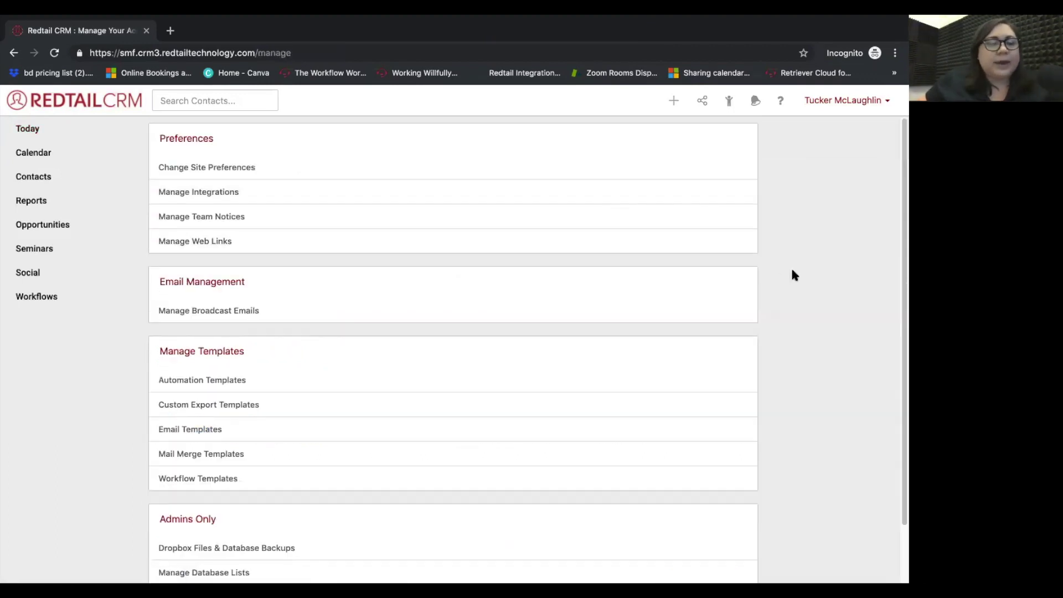
# Step: Start a new automation template and name it "New Contact/Prospect Added"
pyautogui.scroll(-2, 795, 275)
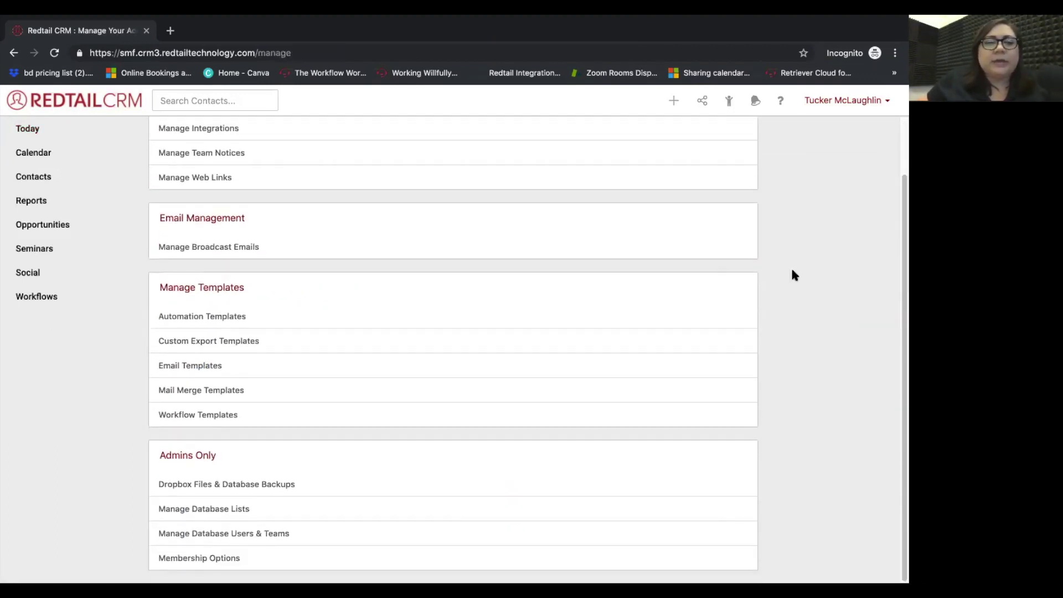
pyautogui.click(224, 319)
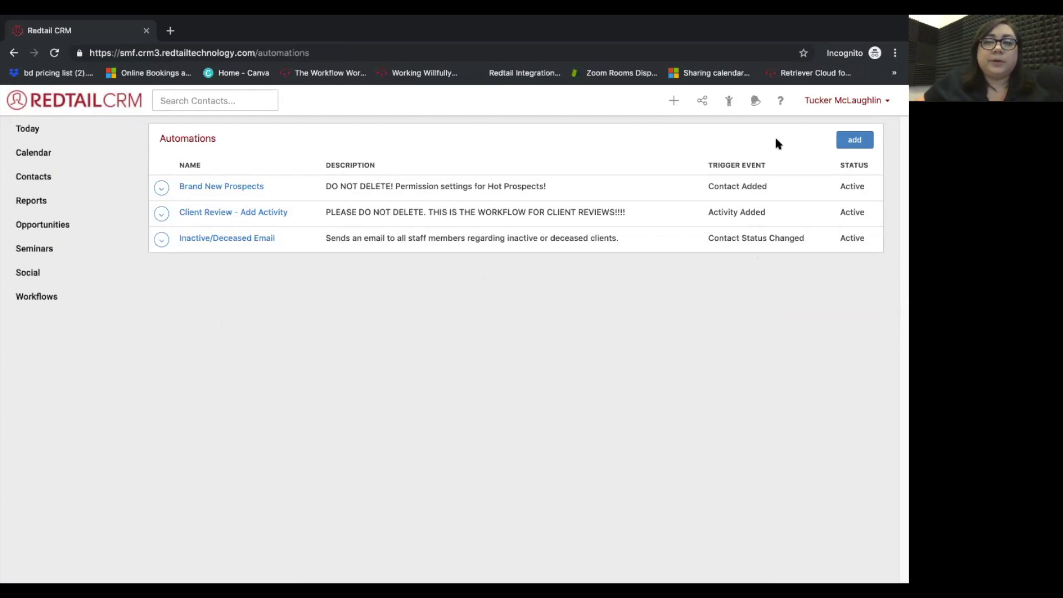
pyautogui.click(861, 143)
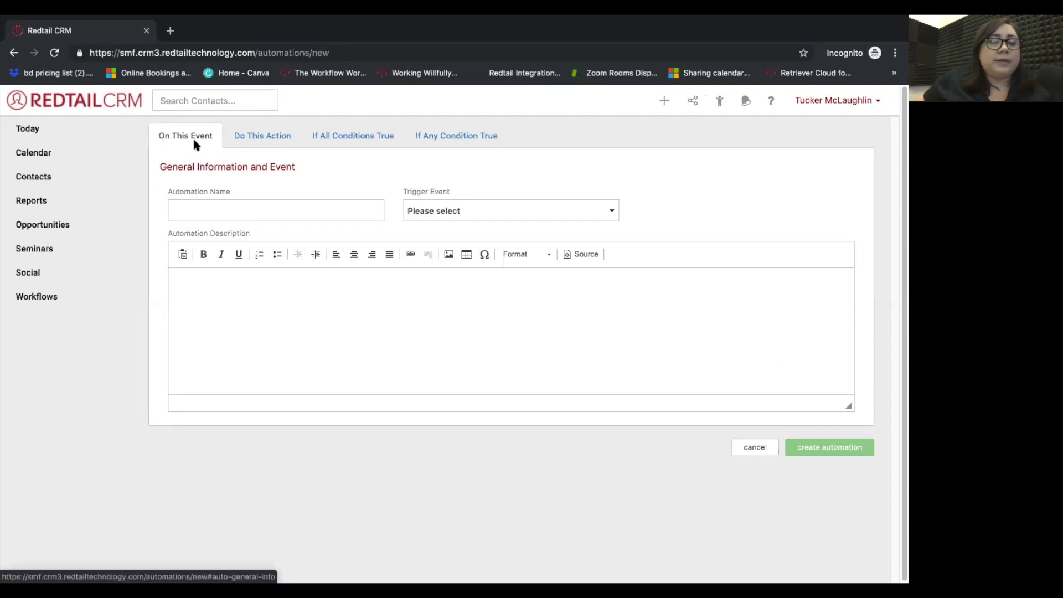
pyautogui.click(230, 210)
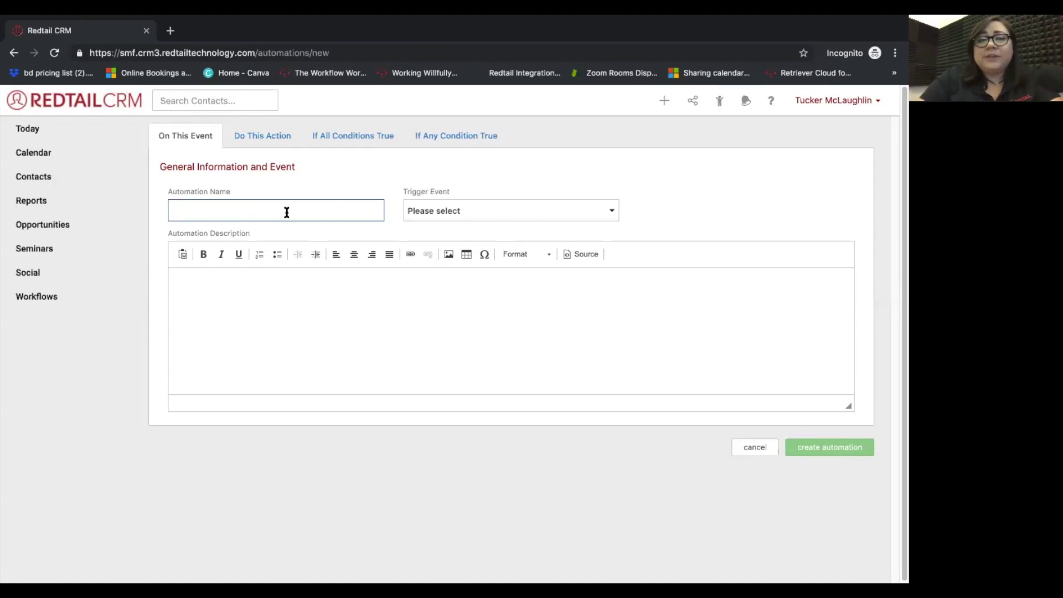
pyautogui.write('New Contact')
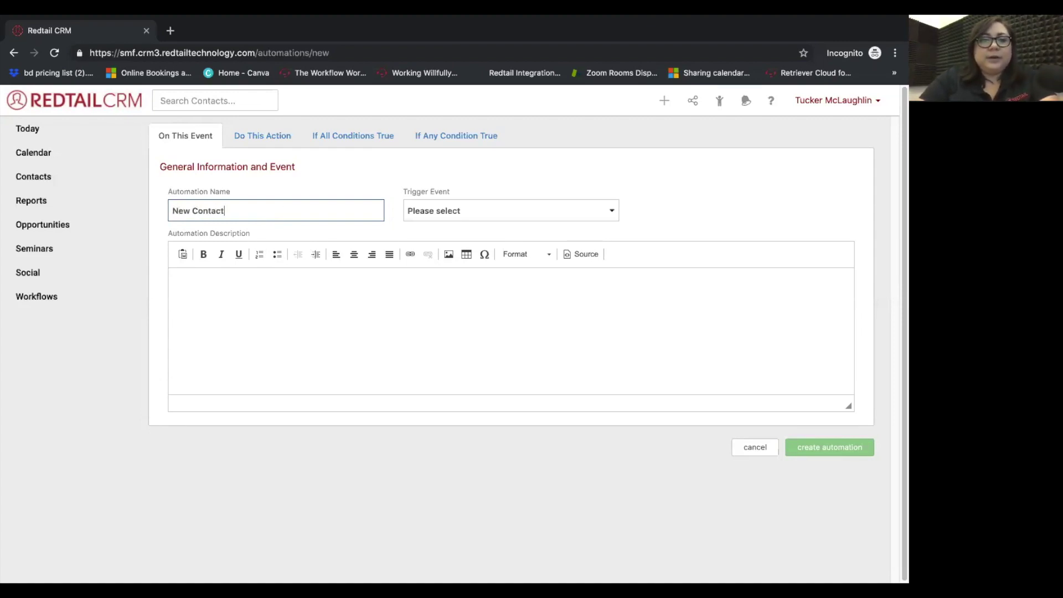
pyautogui.write('/Prospect')
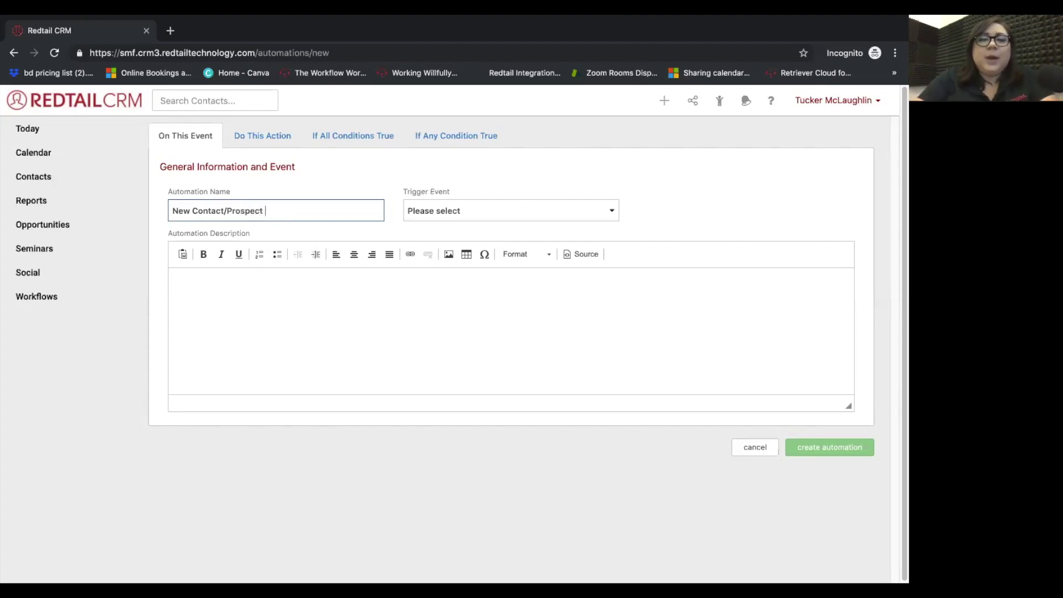
pyautogui.write(' Added')
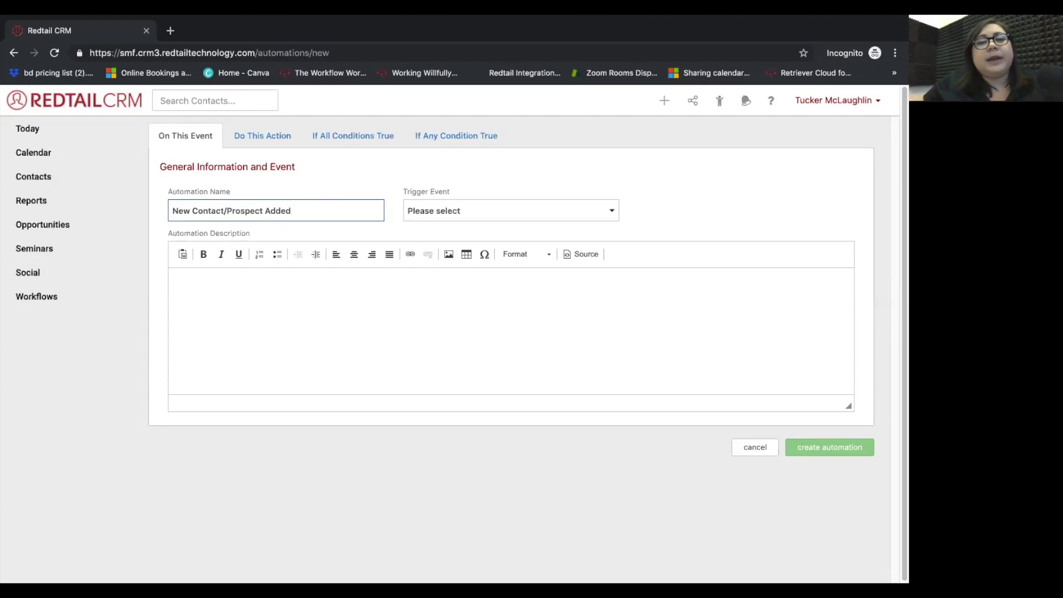
# Step: Set the trigger event to Contact Added and enter the description "DO NOT DELETE!!!!! This is our new prospect being added automation!"
pyautogui.click(447, 211)
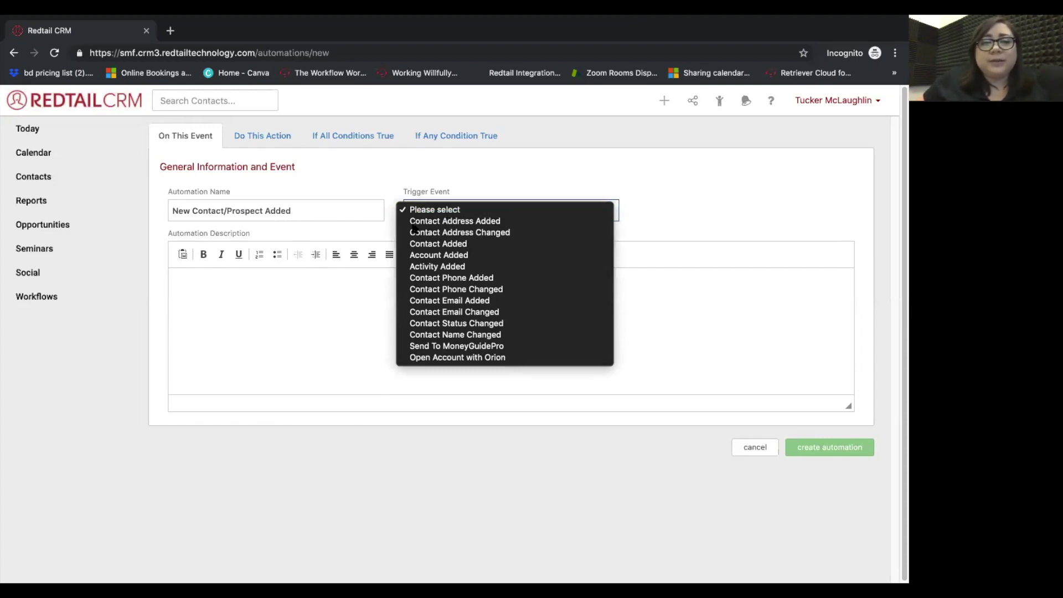
pyautogui.click(439, 244)
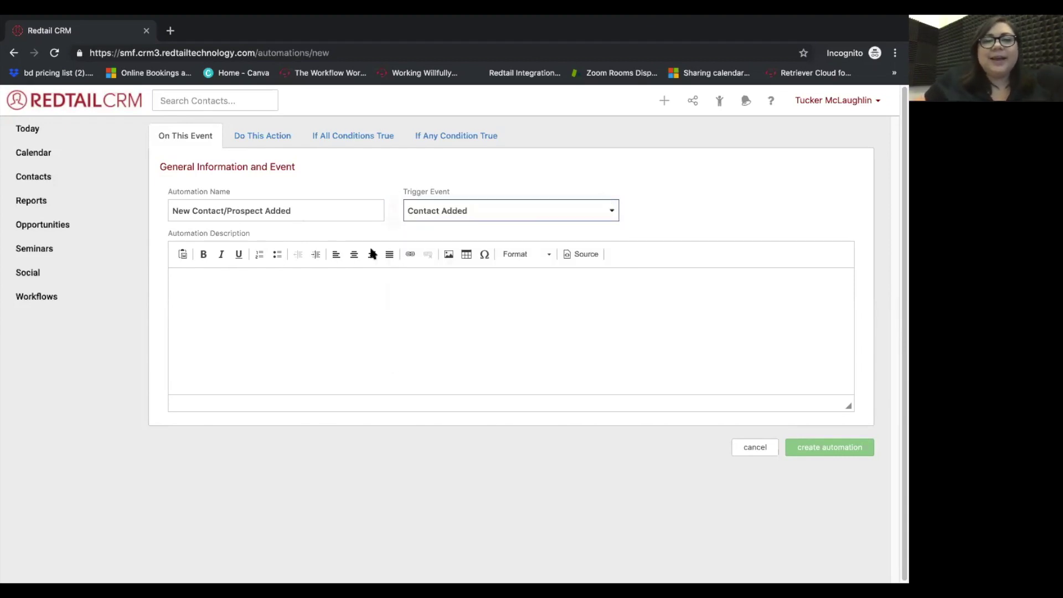
pyautogui.click(276, 299)
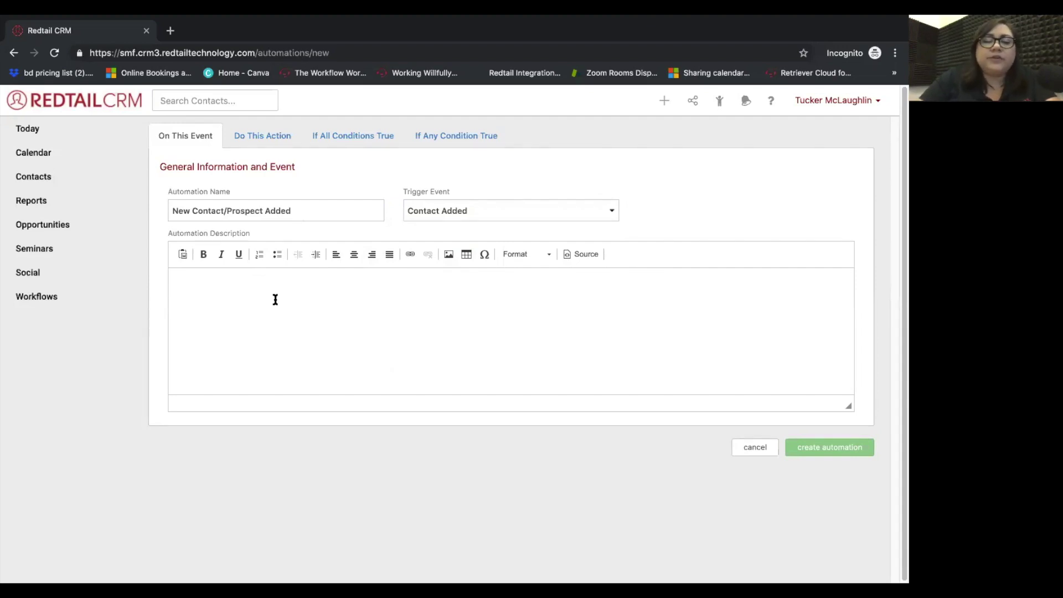
pyautogui.write('DO NOT DELE')
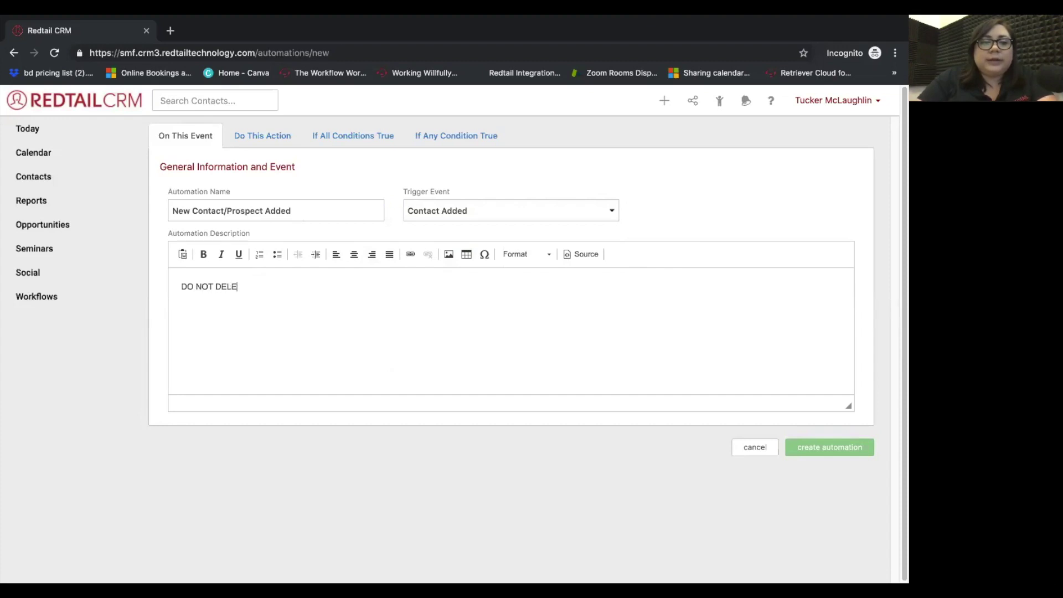
pyautogui.write('TE!!!!!')
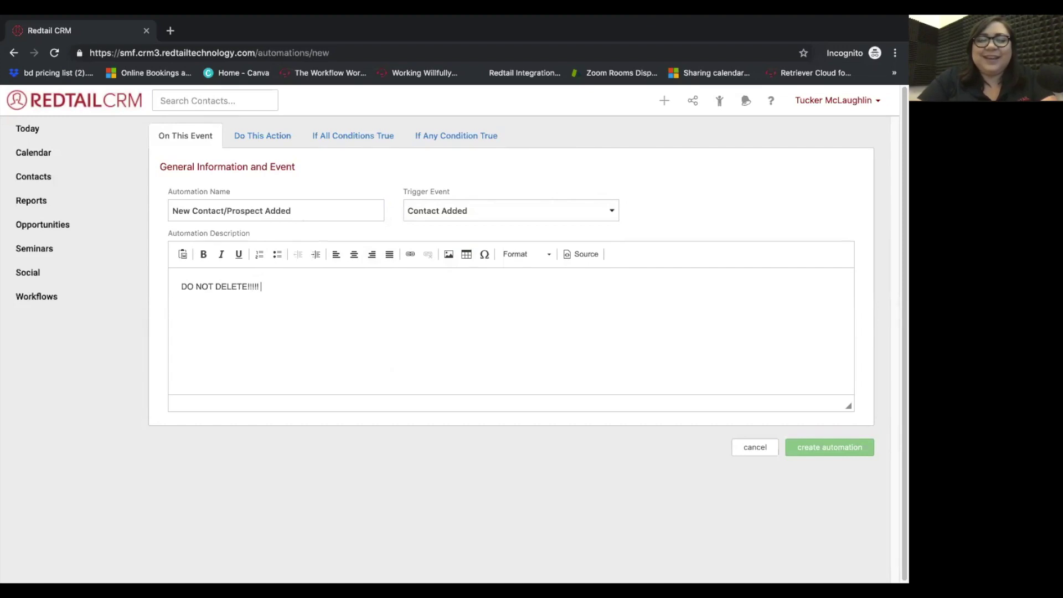
pyautogui.write(' This is our new prospect being added automation!')
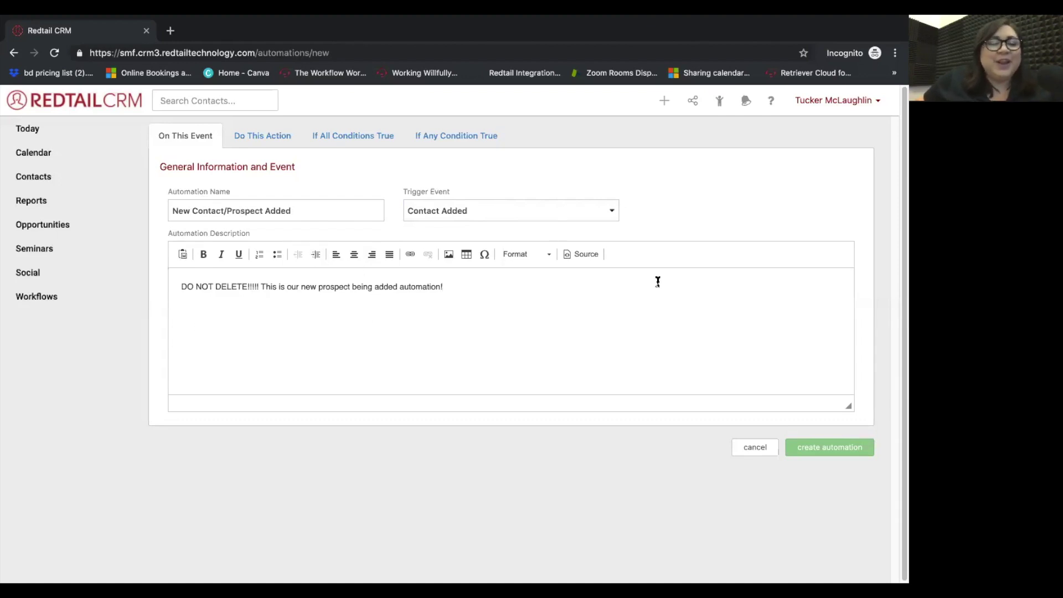
# Step: Set the automation's action to Link Workflow from Template with the Important Information List 2019 workflow, and review the event settings
pyautogui.click(255, 138)
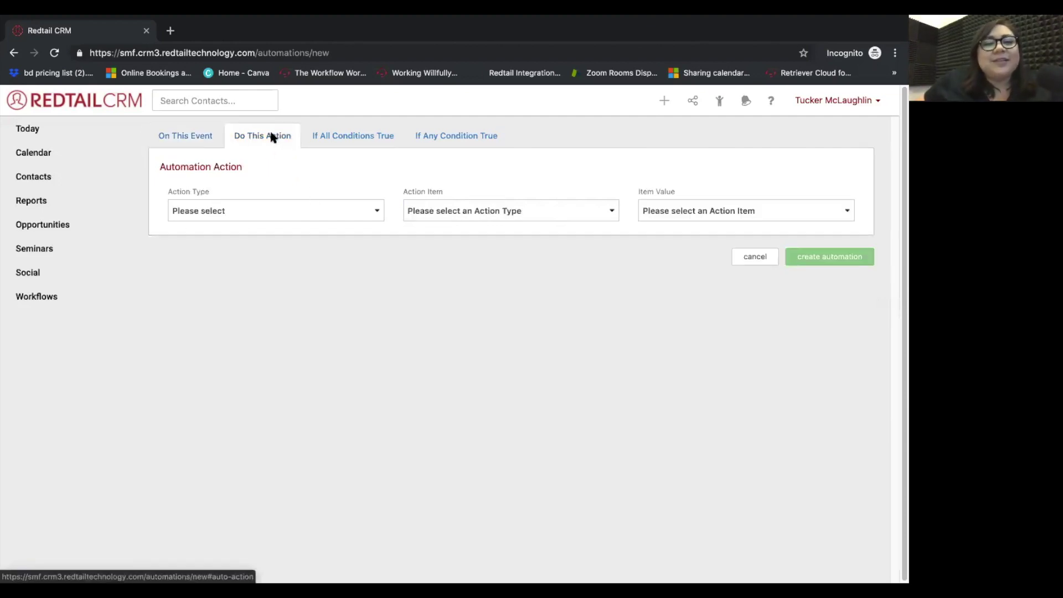
pyautogui.click(227, 211)
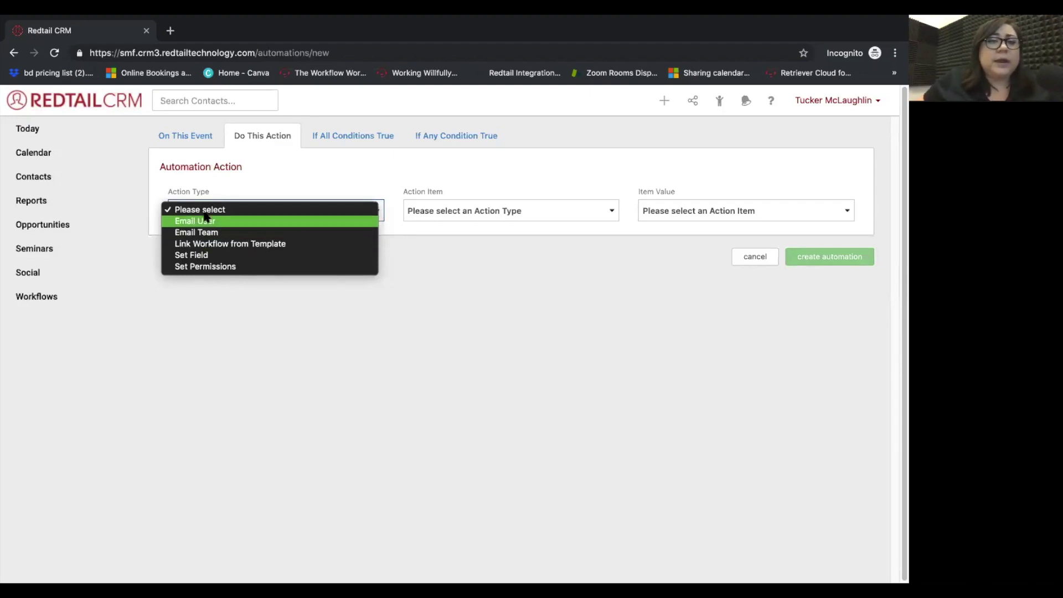
pyautogui.click(237, 245)
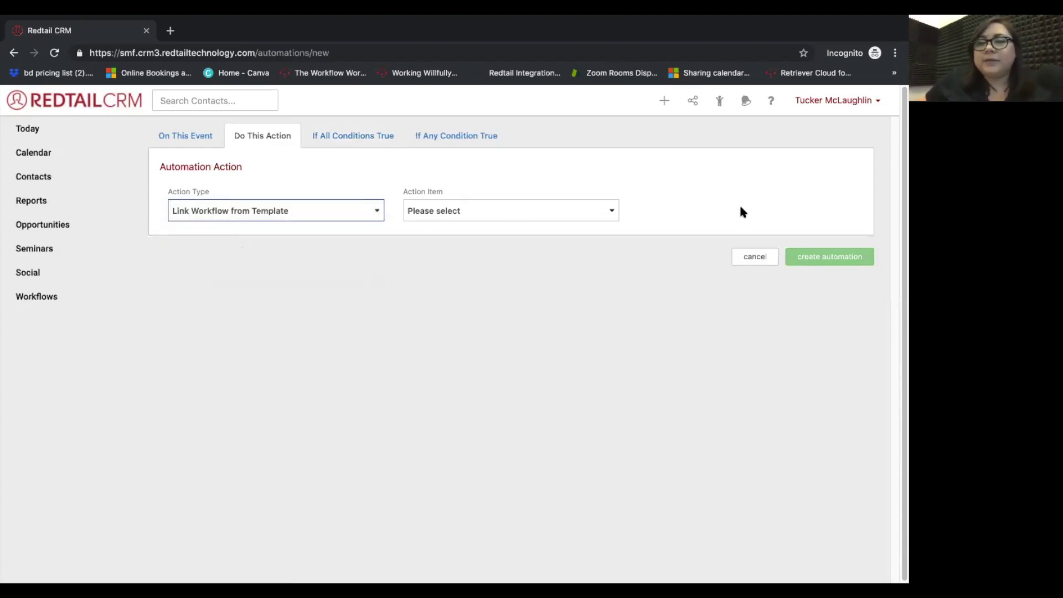
pyautogui.click(438, 214)
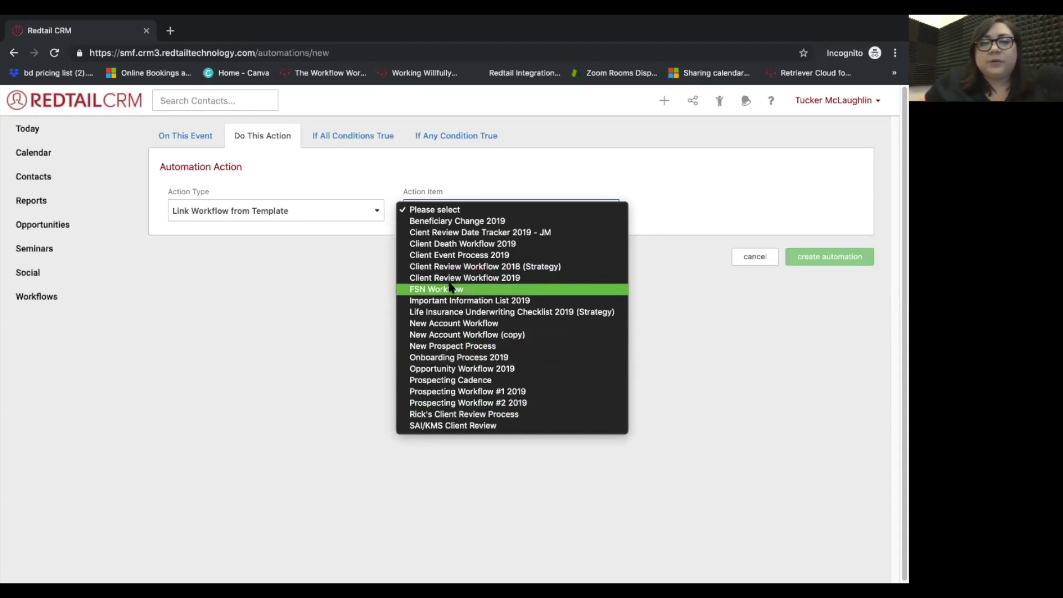
pyautogui.click(477, 301)
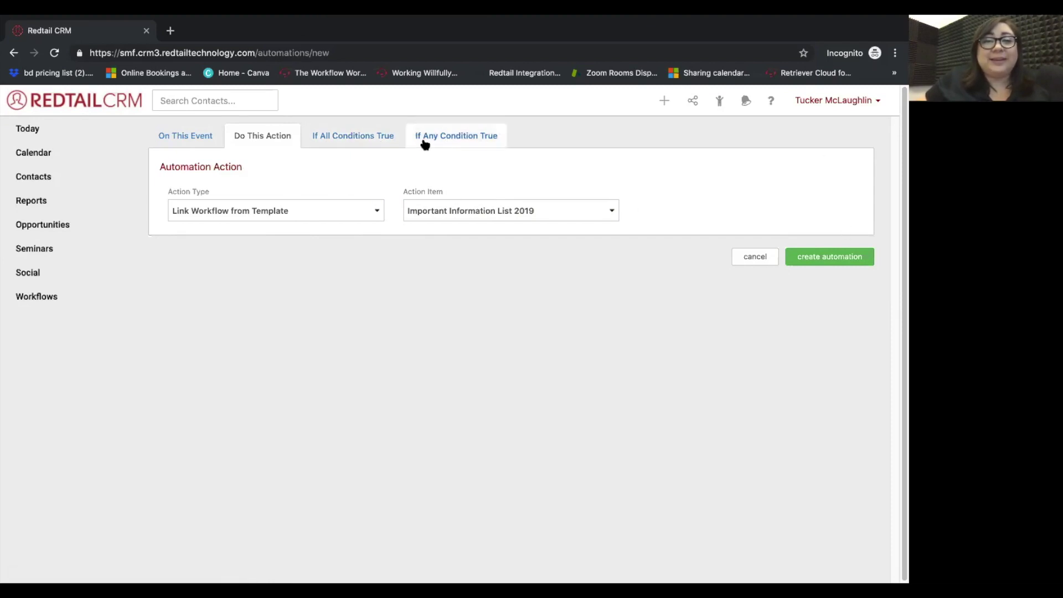
pyautogui.click(198, 144)
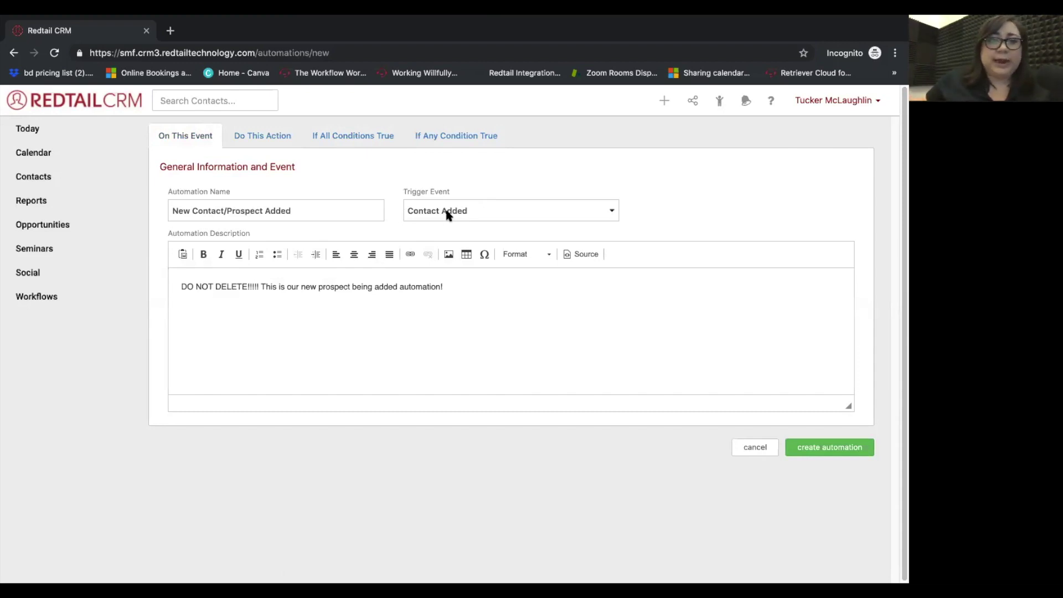
pyautogui.click(271, 142)
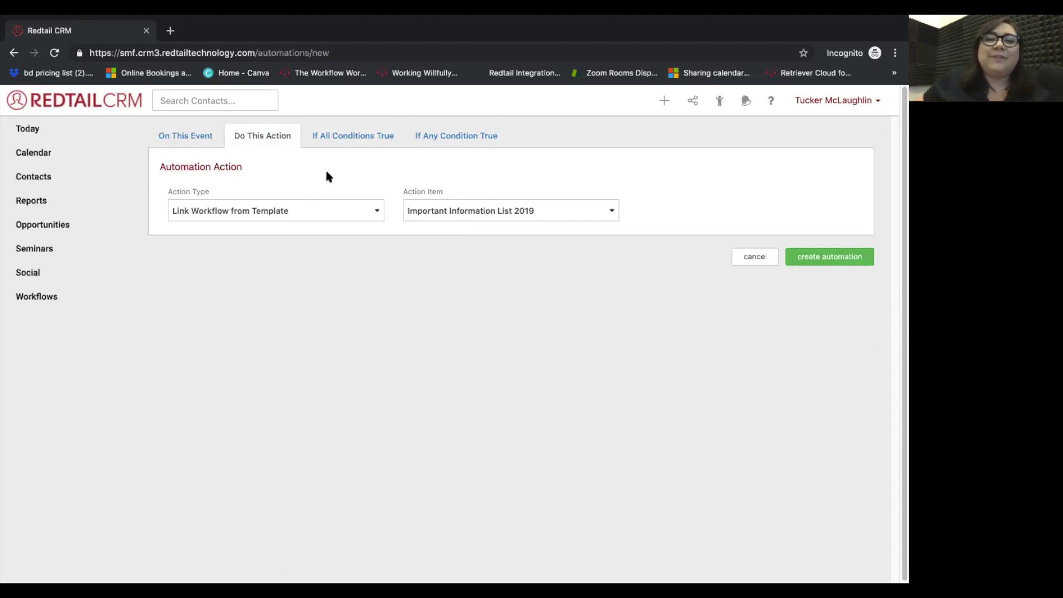
# Step: Add a condition to the must-all-be-true set requiring Contact Status Equal To Prospect
pyautogui.click(347, 140)
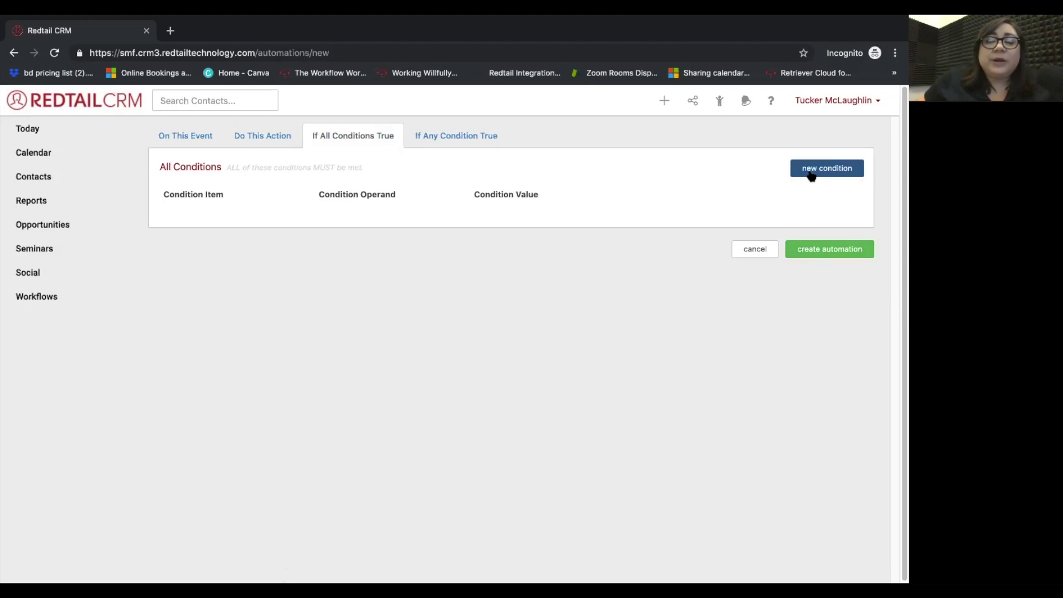
pyautogui.click(837, 174)
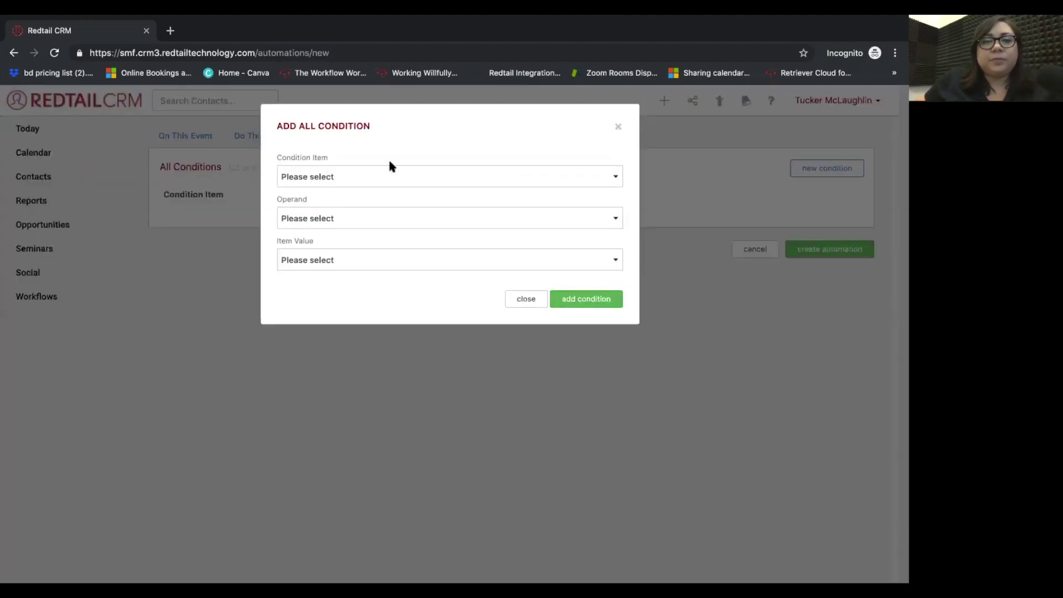
pyautogui.click(346, 175)
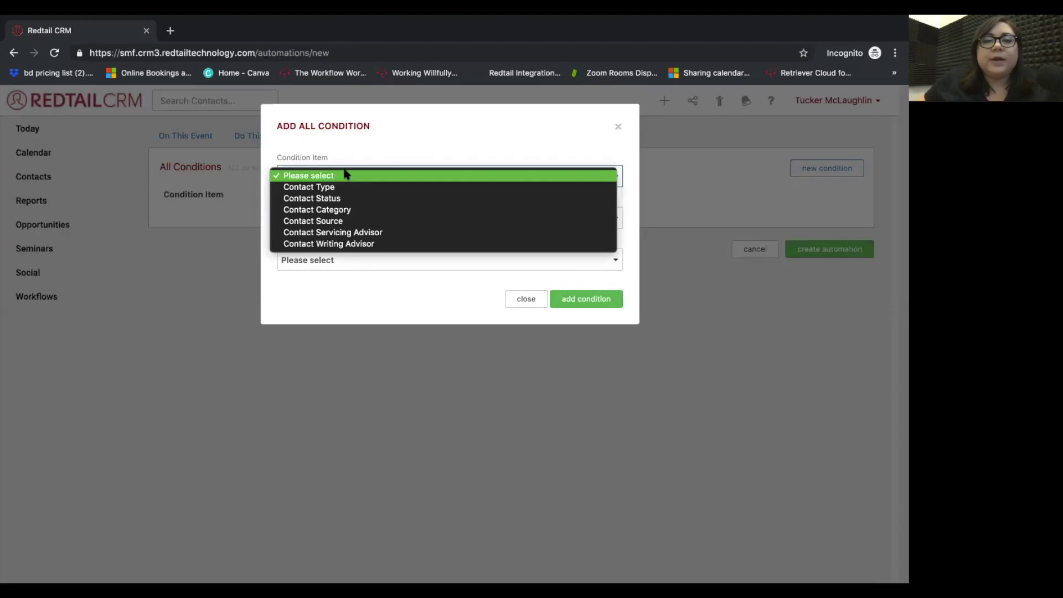
pyautogui.click(332, 198)
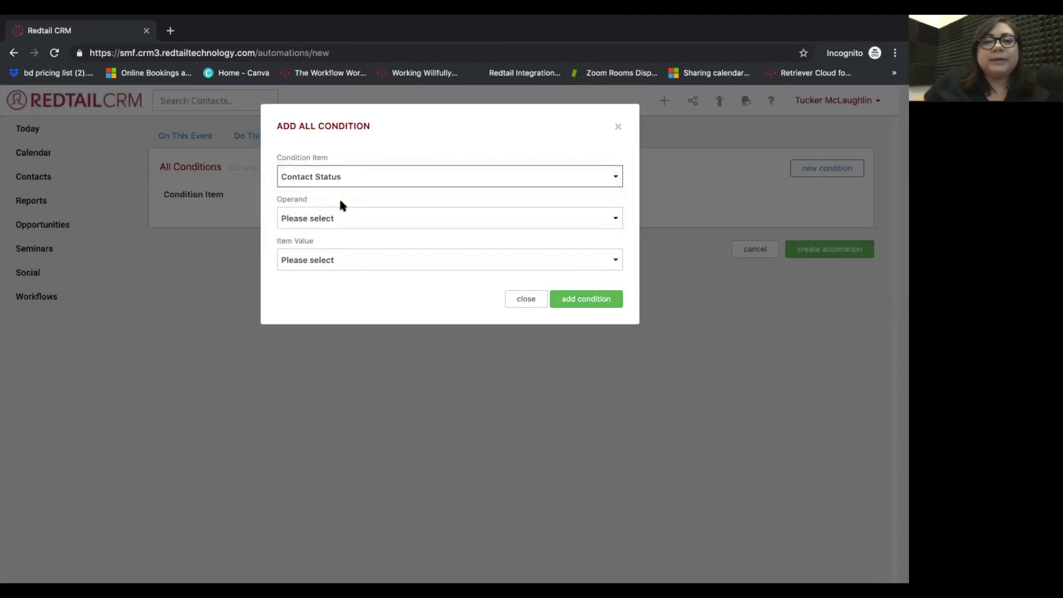
pyautogui.click(331, 216)
pyautogui.click(330, 229)
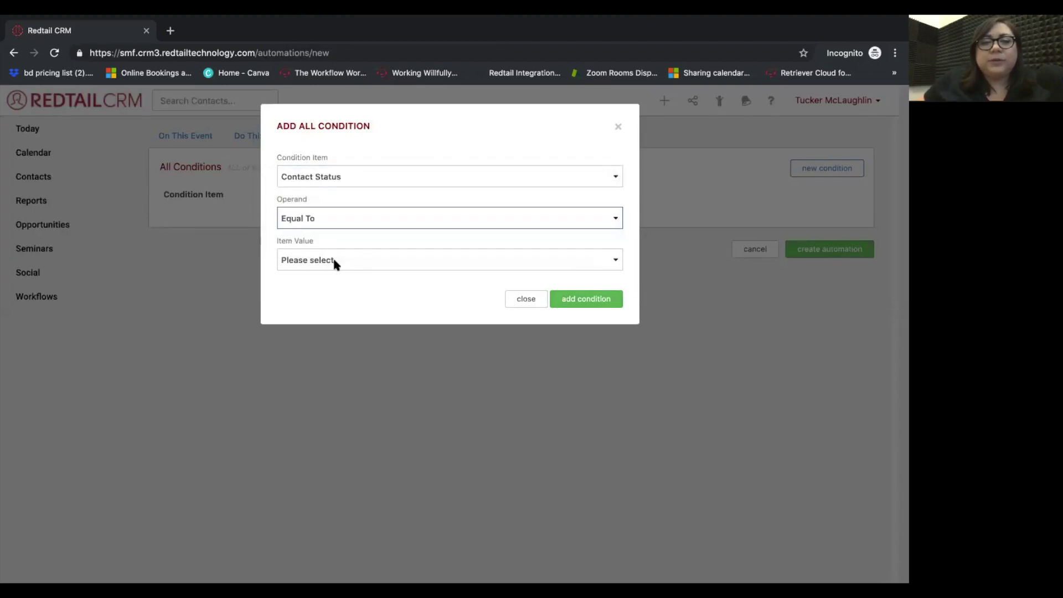
pyautogui.click(335, 262)
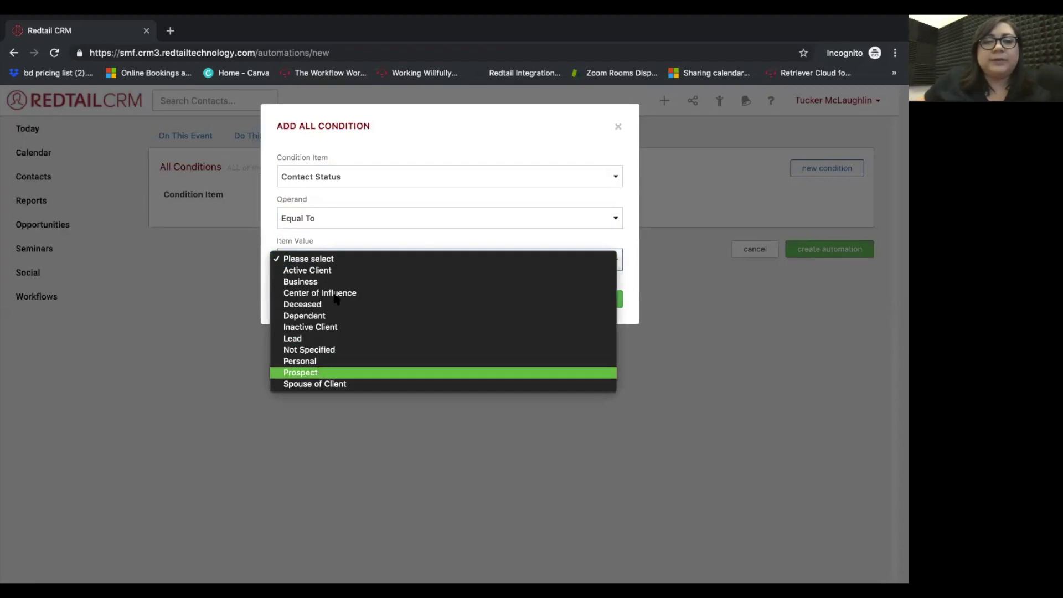
pyautogui.click(319, 373)
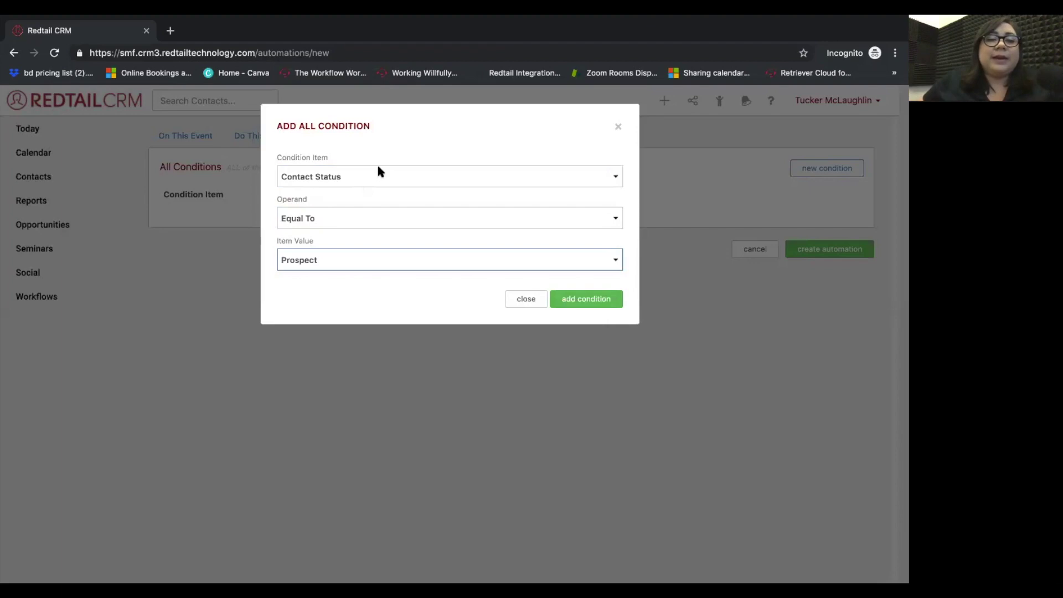
pyautogui.click(575, 302)
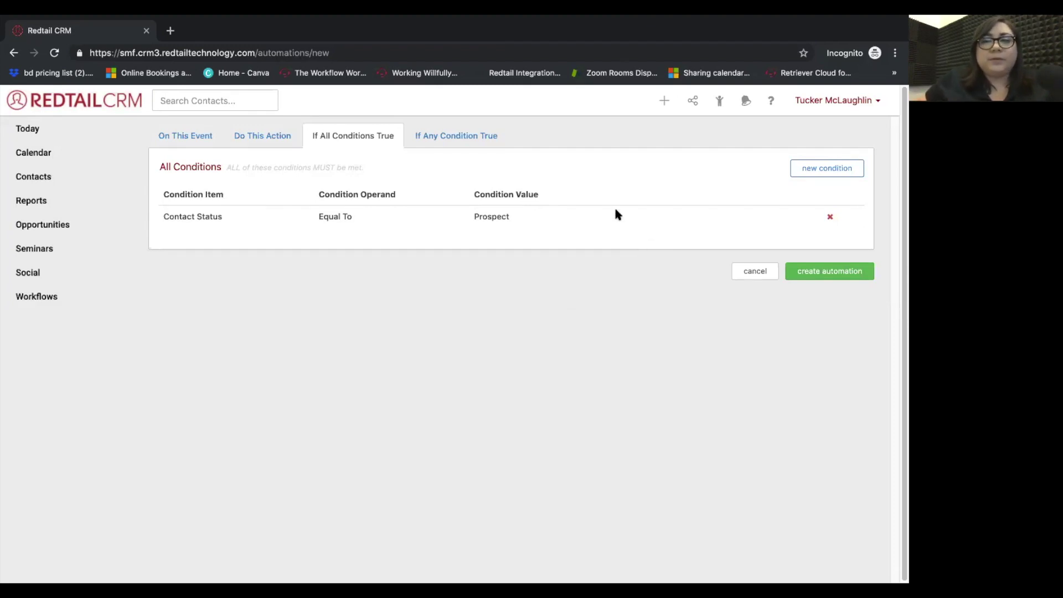
# Step: Add a second must-be-met condition requiring Contact Category Equal To Hot
pyautogui.click(810, 176)
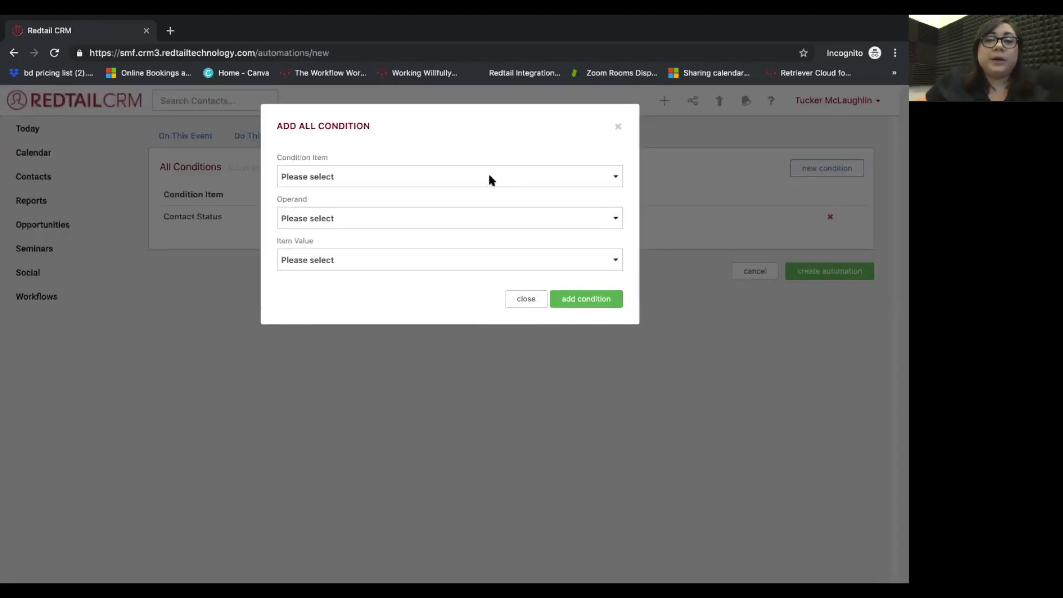
pyautogui.click(354, 175)
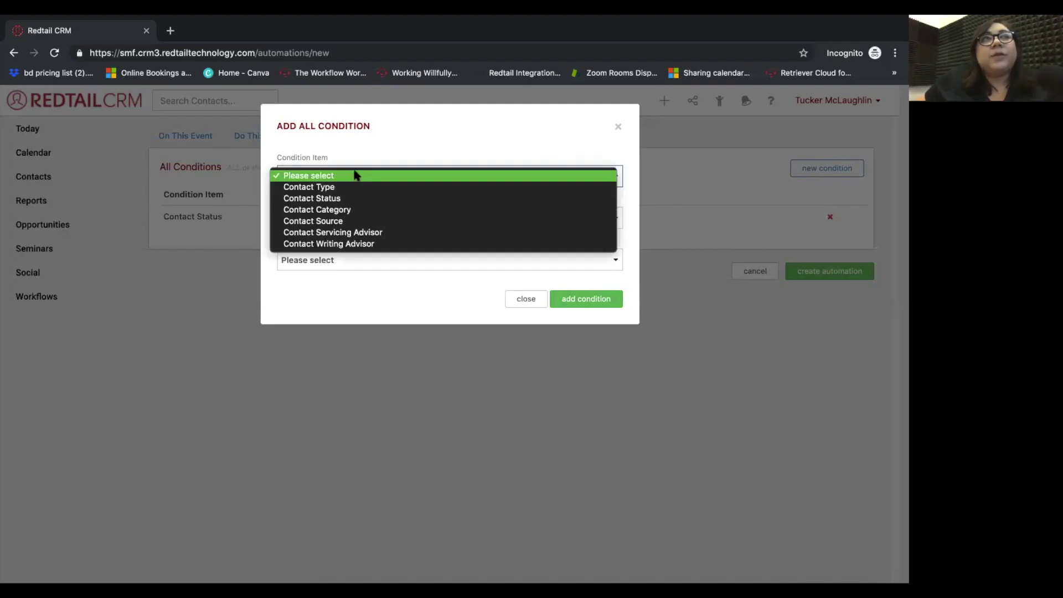
pyautogui.click(346, 210)
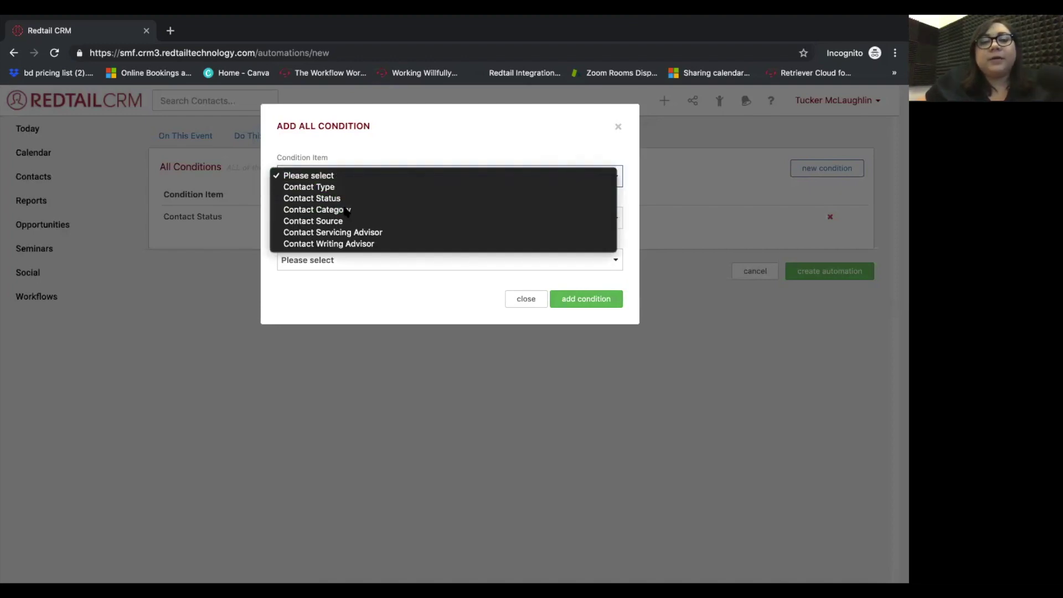
pyautogui.click(334, 218)
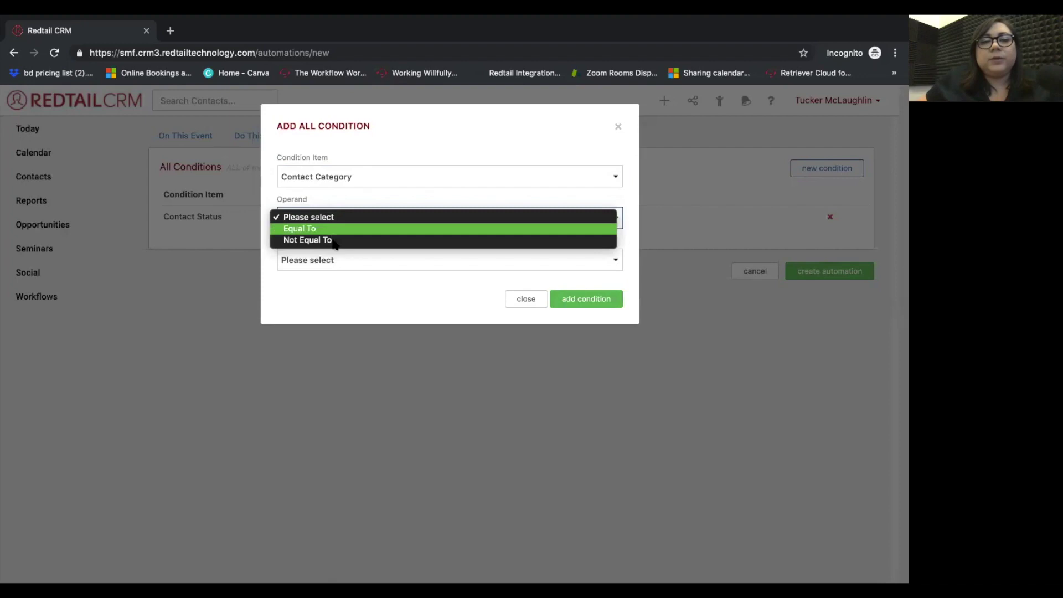
pyautogui.click(333, 230)
pyautogui.click(328, 264)
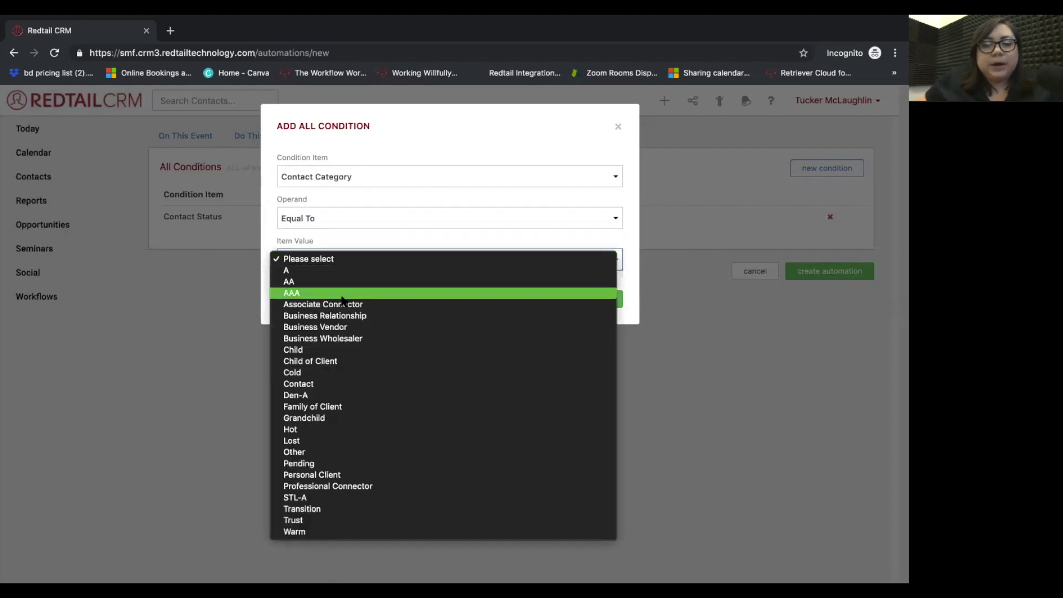
pyautogui.click(294, 430)
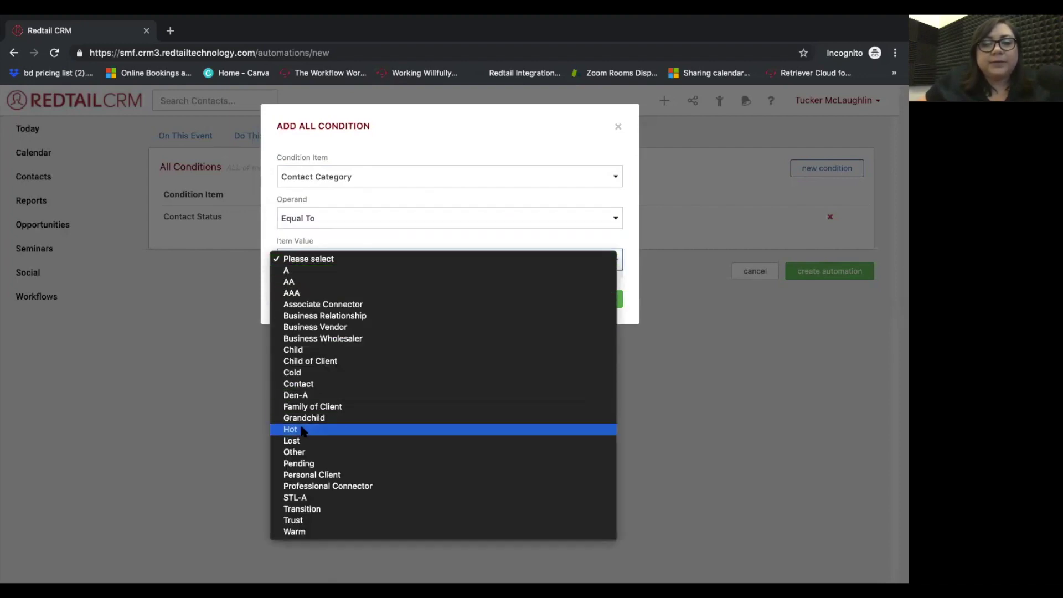
pyautogui.click(572, 303)
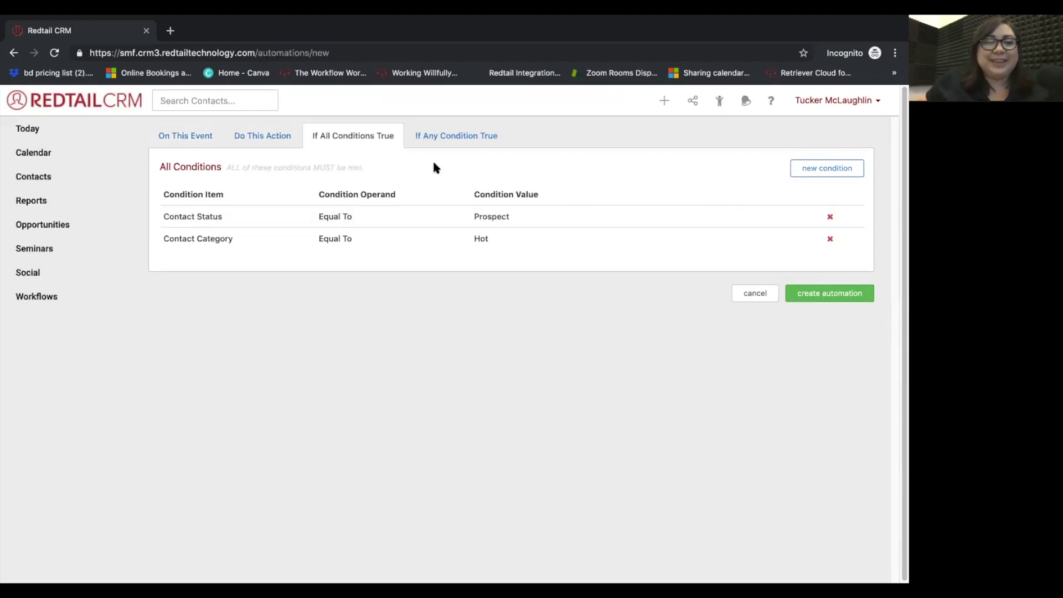
# Step: Review the new automation's event, action and must-all-be-true conditions, and create the automation
pyautogui.click(194, 138)
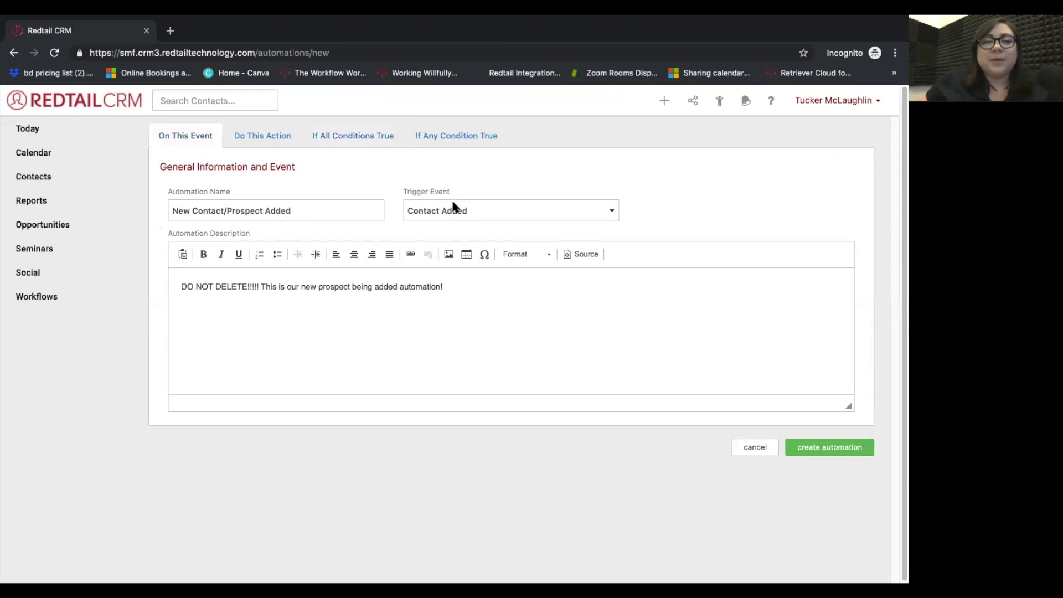
pyautogui.click(261, 143)
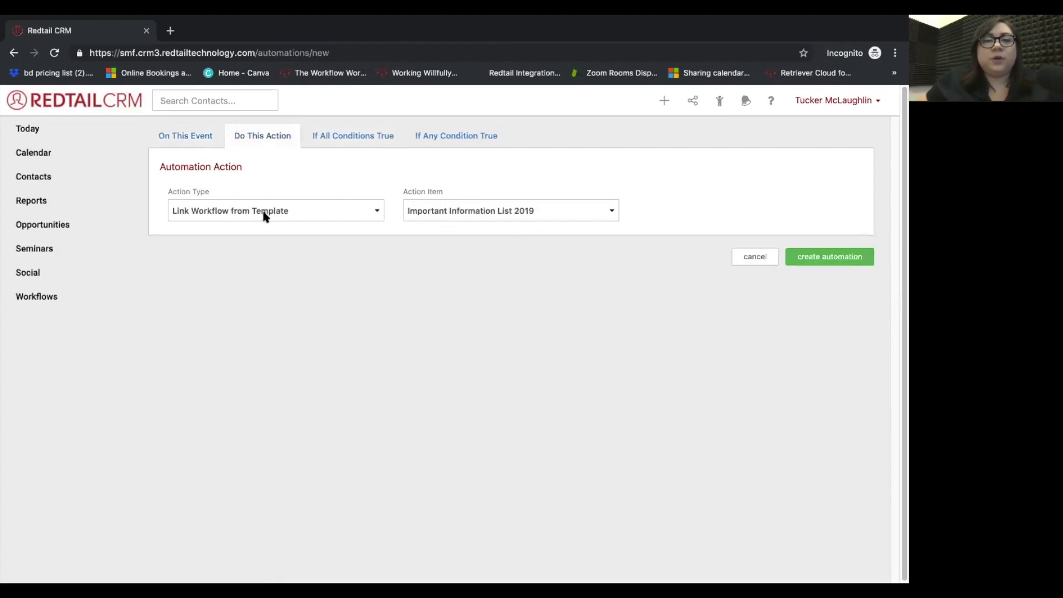
pyautogui.click(330, 139)
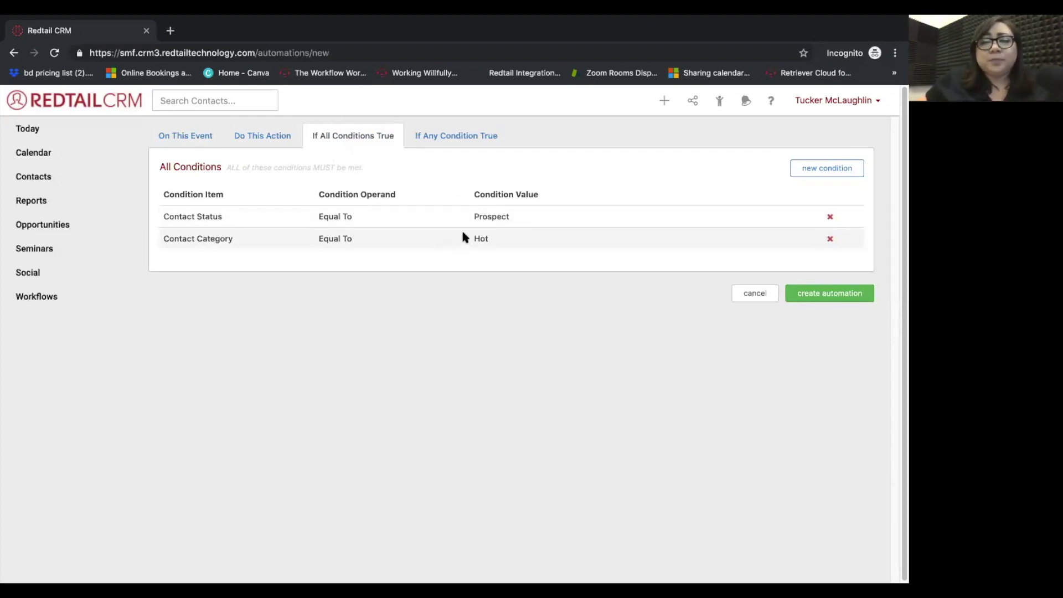
pyautogui.click(818, 294)
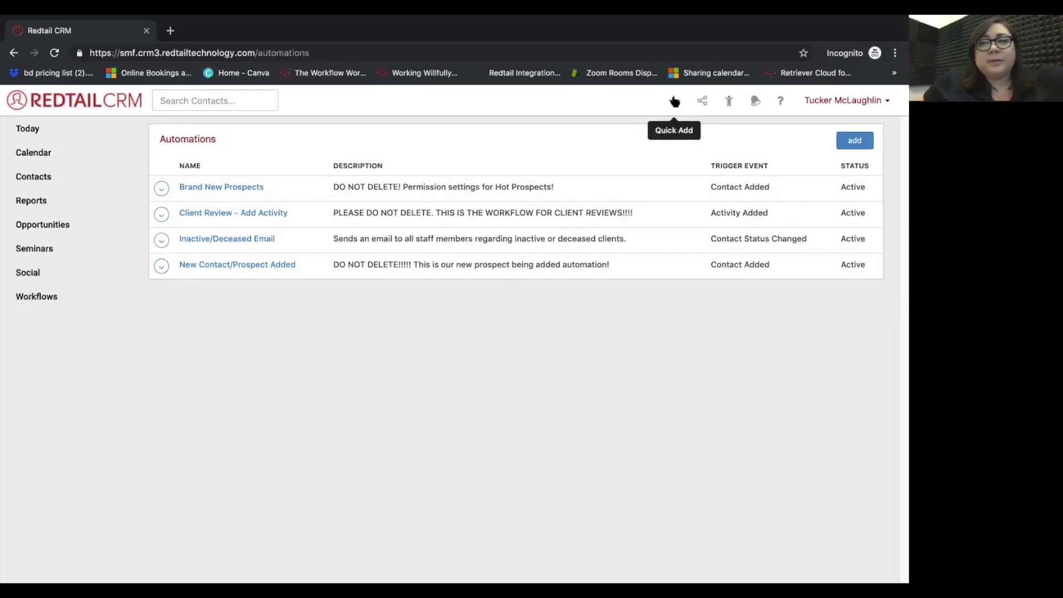
# Step: Start a new individual contact record with Quick Add
pyautogui.click(675, 101)
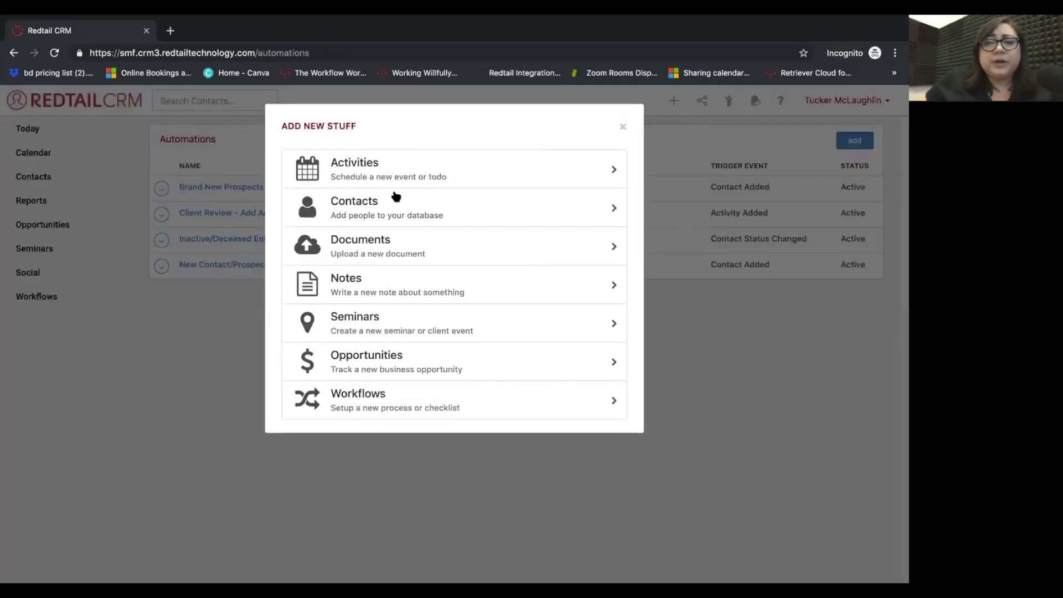
pyautogui.click(386, 207)
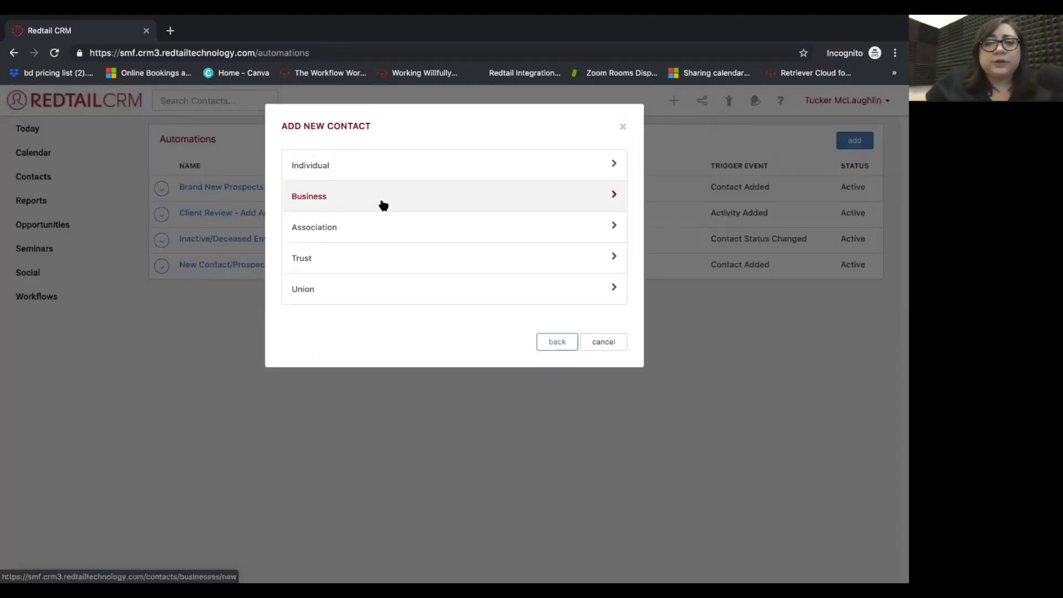
pyautogui.click(358, 170)
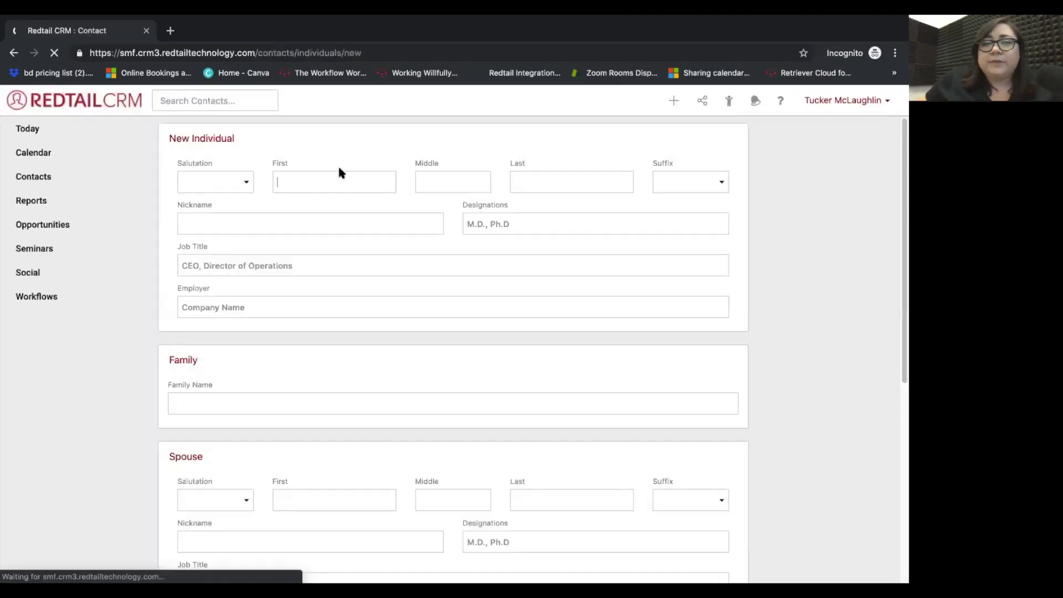
# Step: Enter the new contact's first and last name, leaving the middle name empty
pyautogui.click(333, 177)
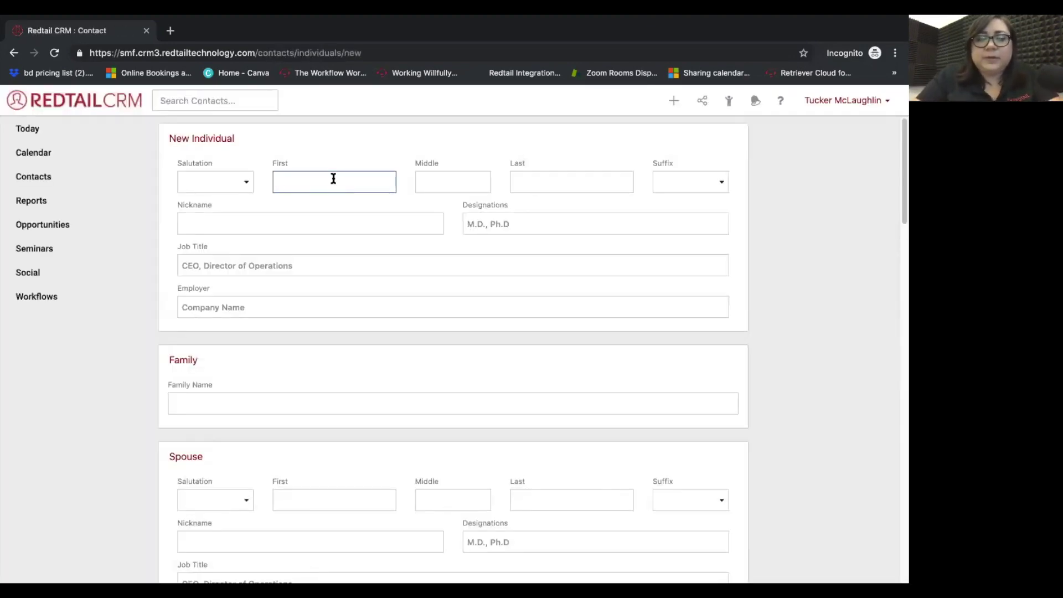
pyautogui.write('Loki')
pyautogui.press('Tab')
pyautogui.write('Laufeyson')
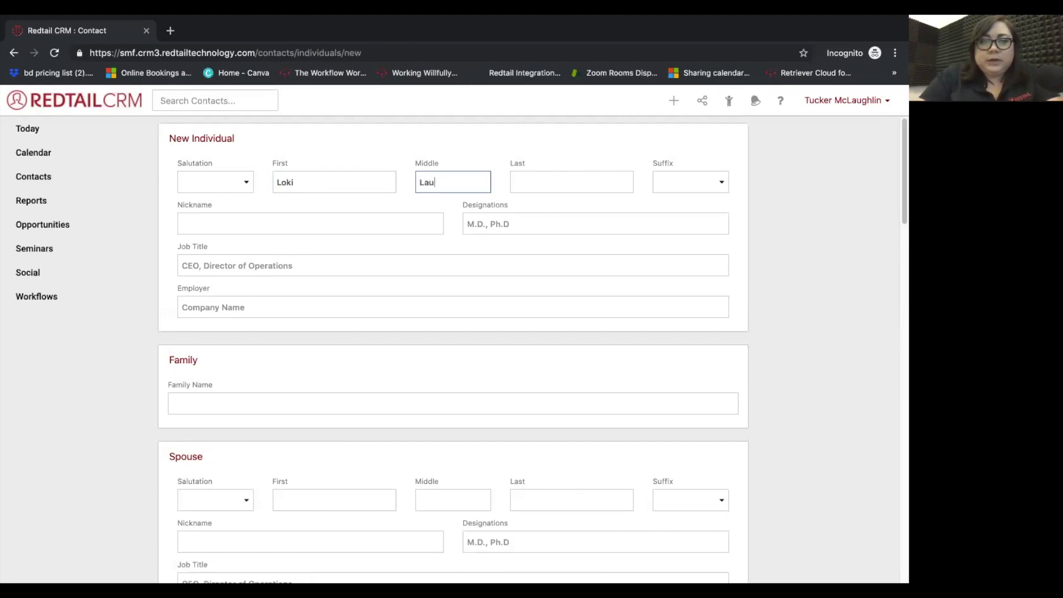
pyautogui.press('BackSpace')
pyautogui.press('BackSpace')
pyautogui.press('BackSpace')
pyautogui.press('BackSpace')
pyautogui.press('BackSpace')
pyautogui.press('BackSpace')
pyautogui.press('BackSpace')
pyautogui.press('BackSpace')
pyautogui.press('BackSpace')
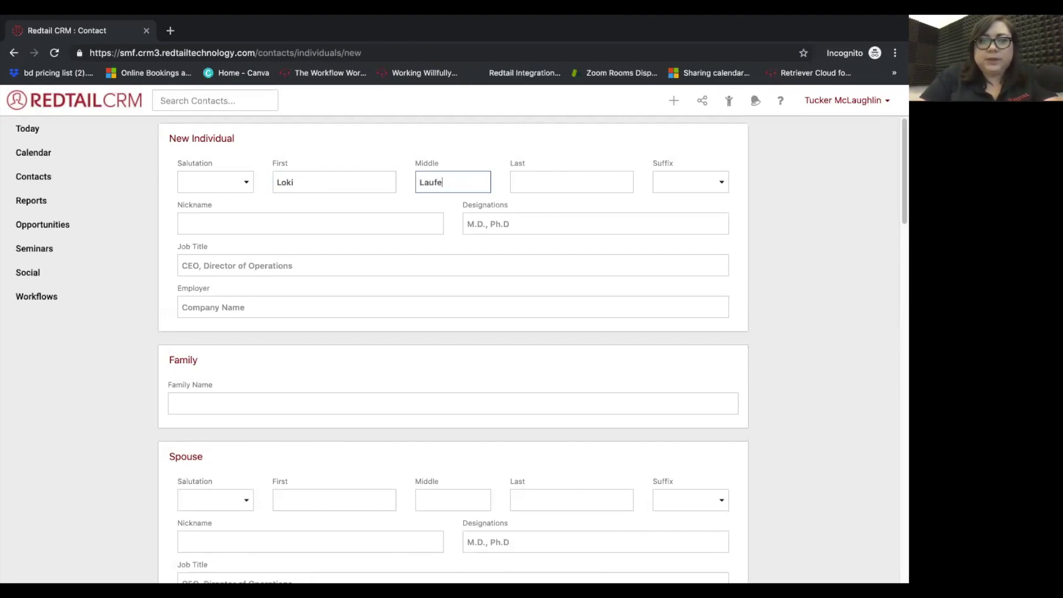
pyautogui.press('Tab')
pyautogui.write('Laufeyson')
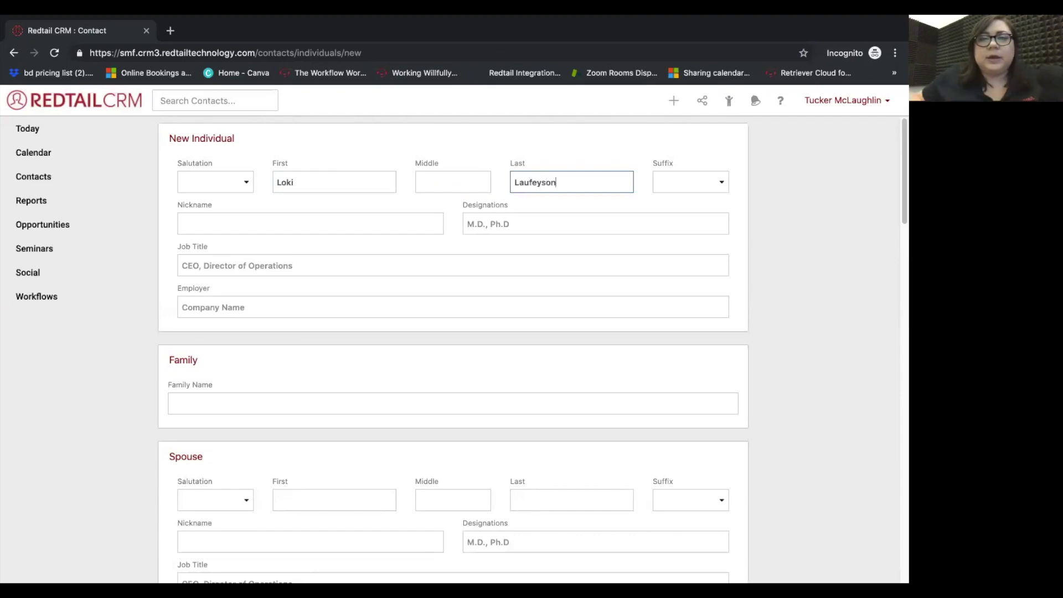
pyautogui.click(723, 146)
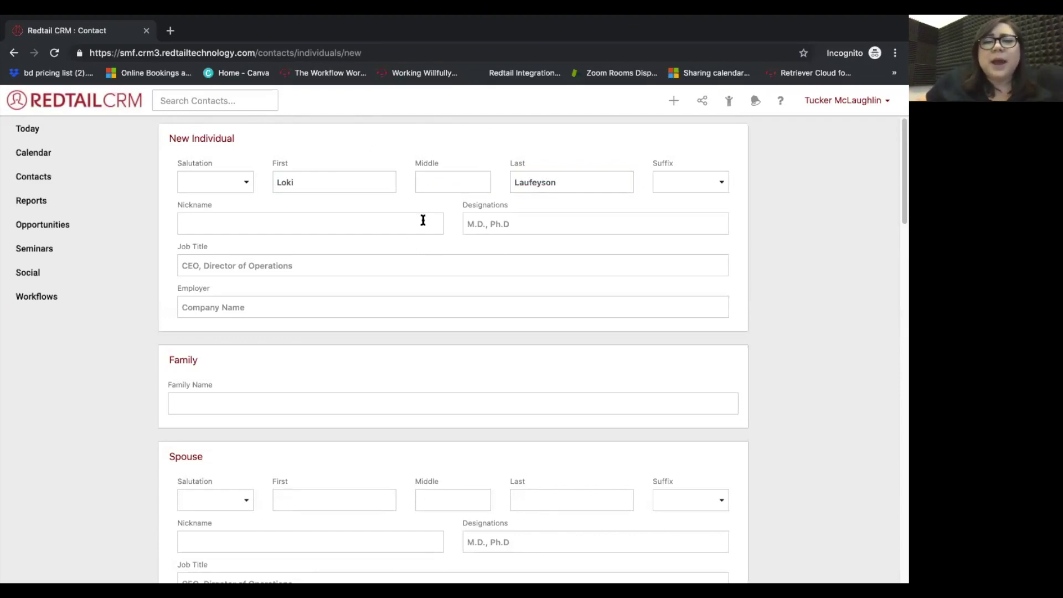
# Step: Set the new contact's status to Prospect and category to Hot in the contact details
pyautogui.scroll(-1, 482, 273)
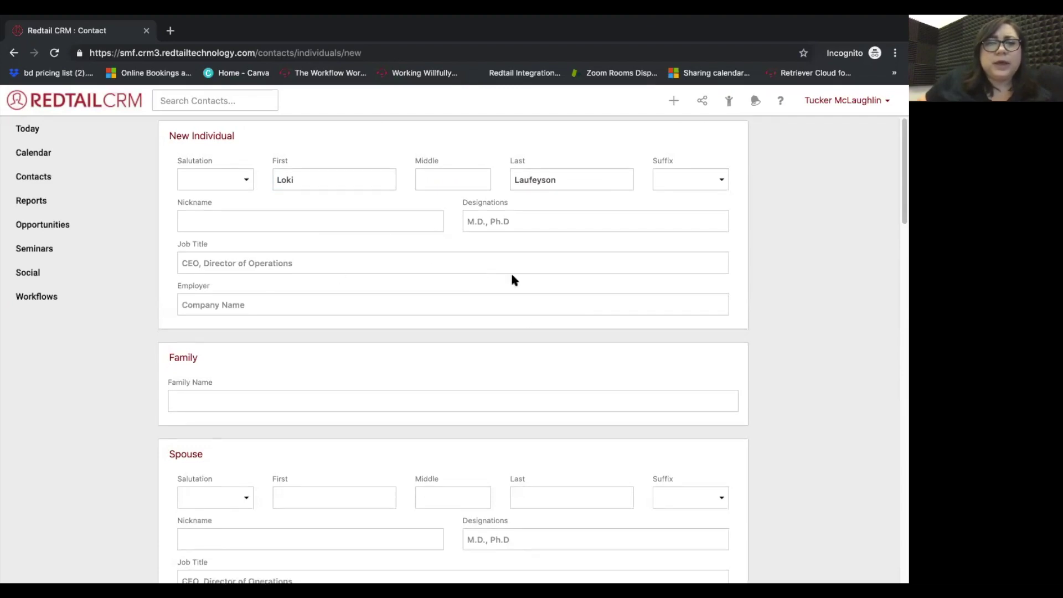
pyautogui.scroll(-1, 577, 309)
pyautogui.scroll(-5, 581, 310)
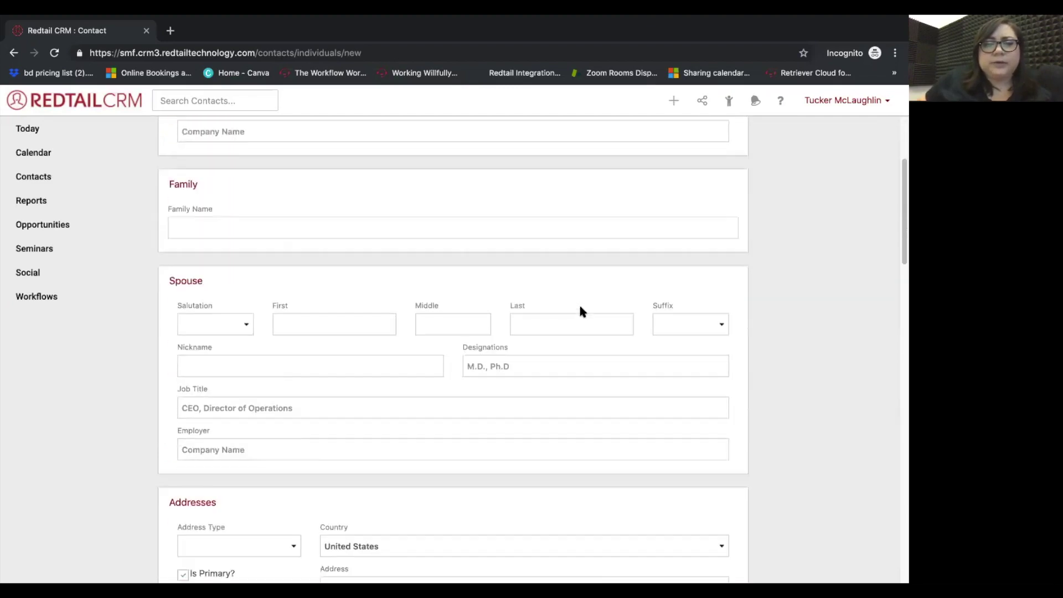
pyautogui.scroll(-7, 448, 329)
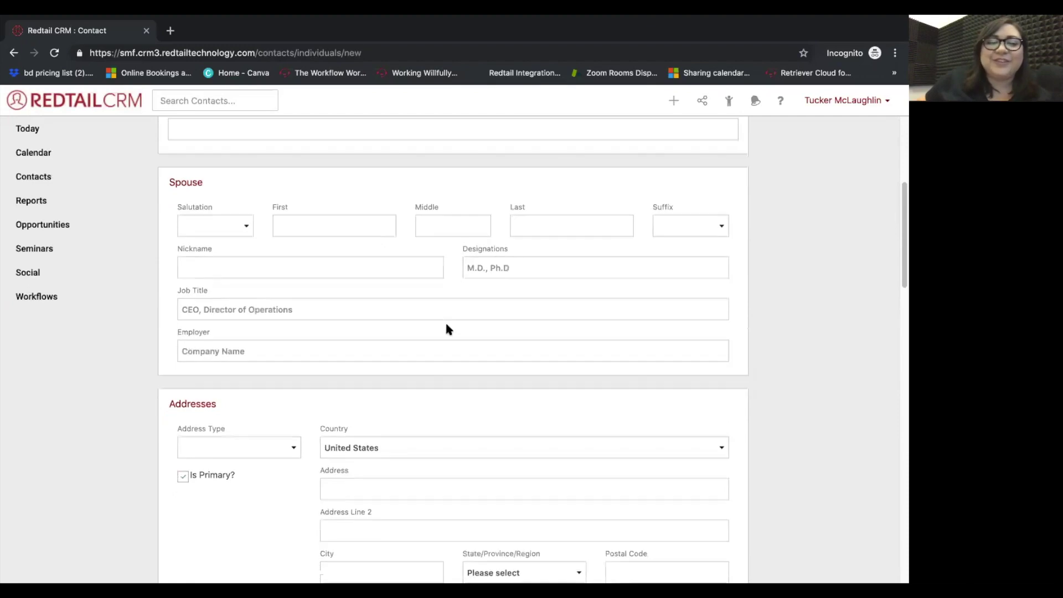
pyautogui.scroll(-10, 447, 330)
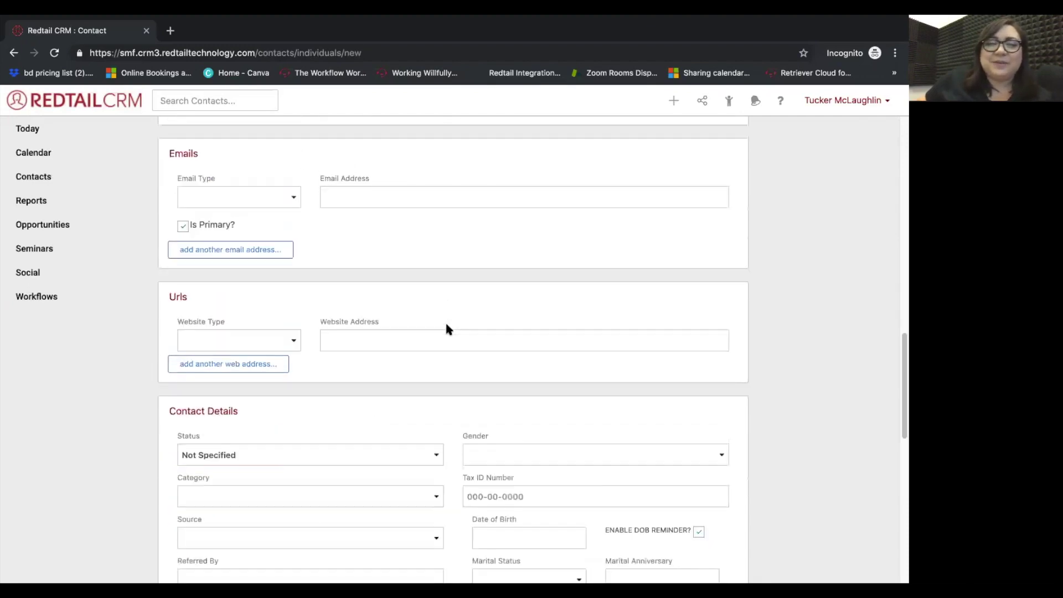
pyautogui.scroll(-1, 238, 263)
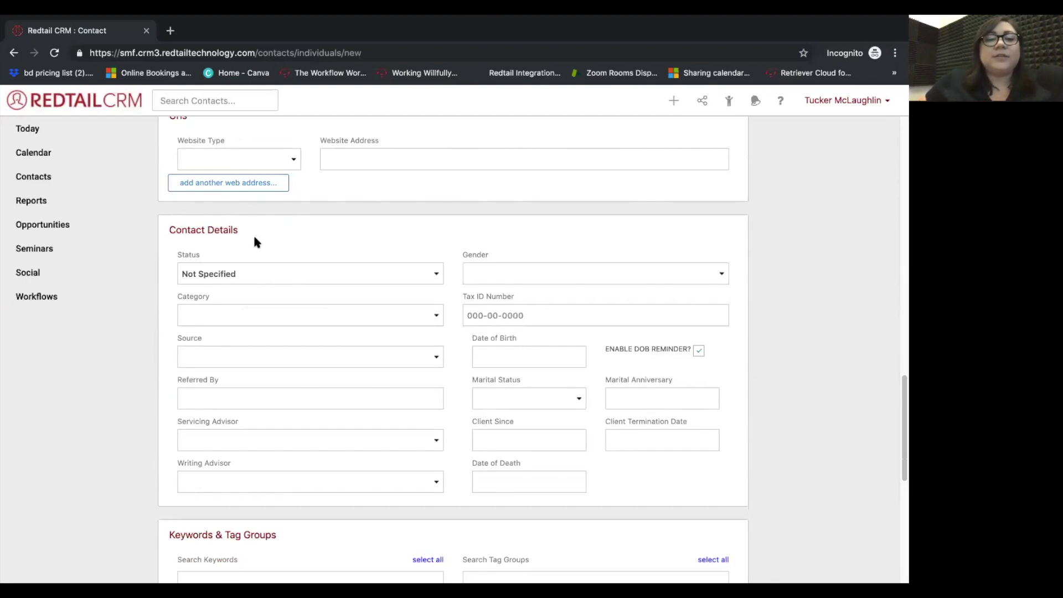
pyautogui.scroll(-2, 320, 253)
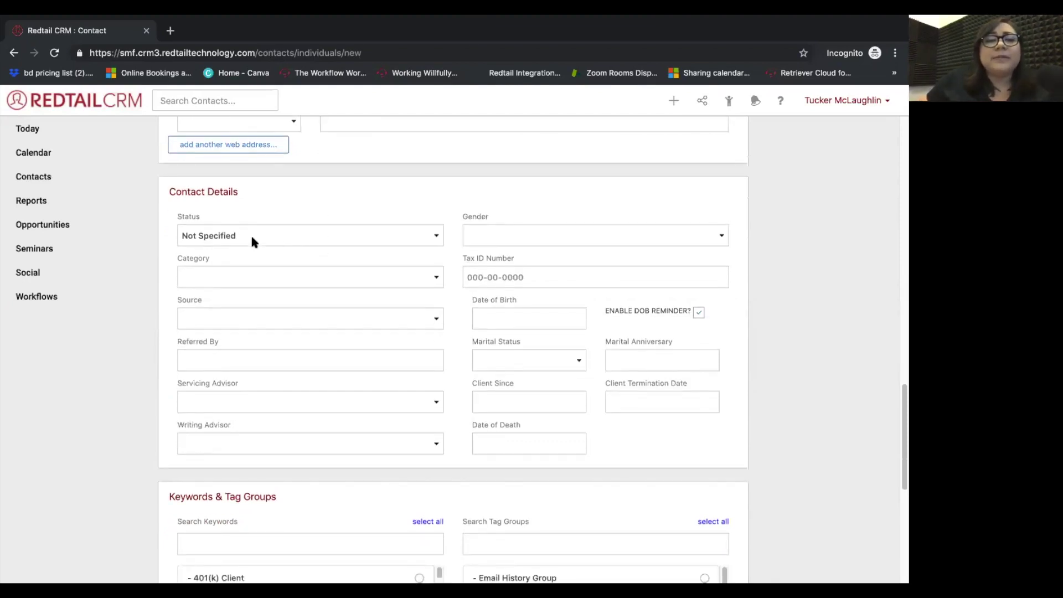
pyautogui.click(251, 238)
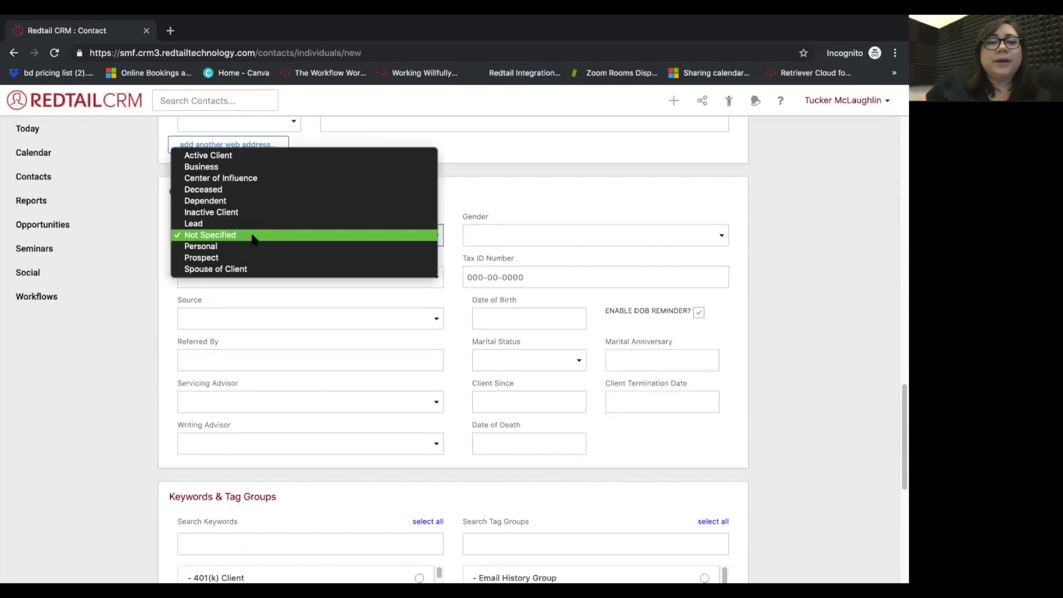
pyautogui.click(230, 258)
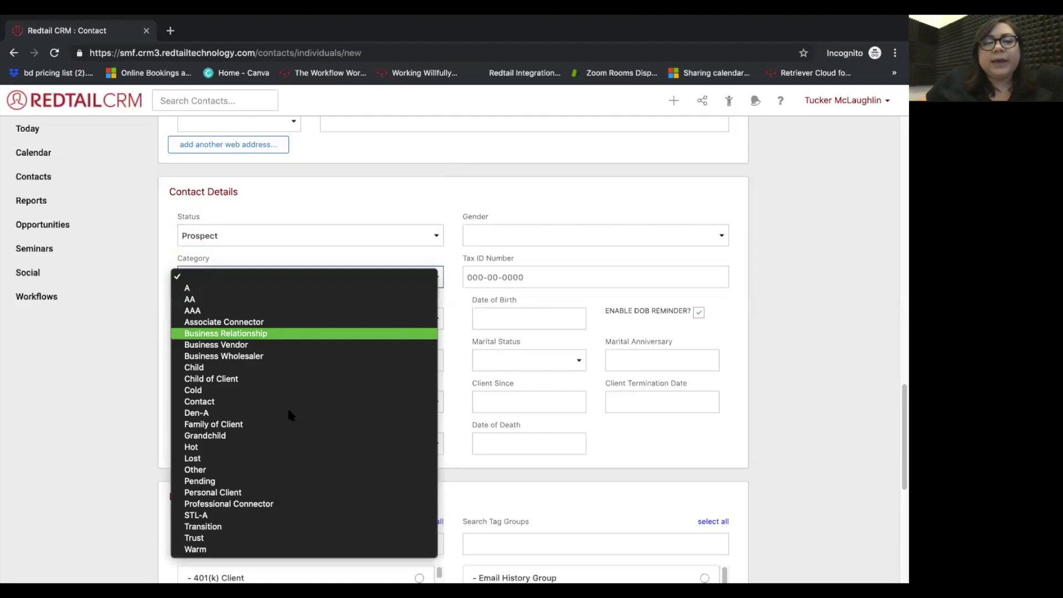
pyautogui.click(273, 447)
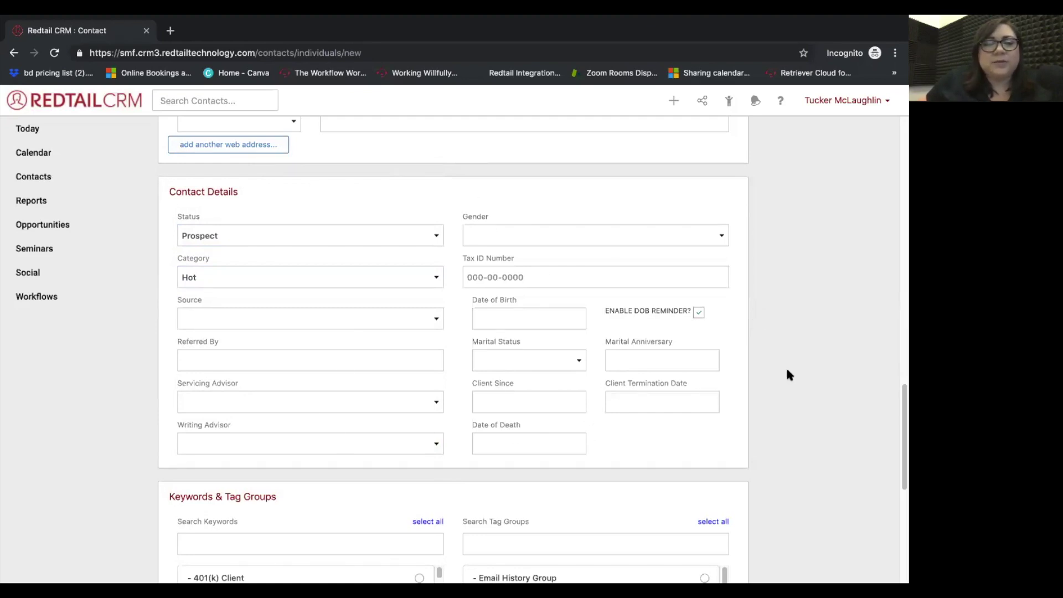
# Step: Save the new contact with permission left at Everyone
pyautogui.scroll(-3, 787, 371)
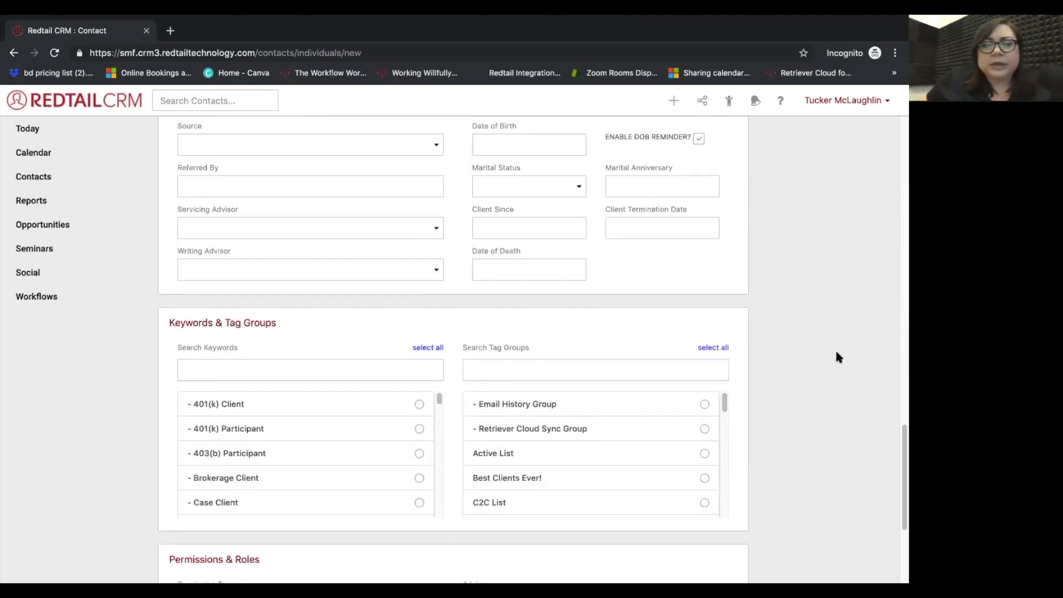
pyautogui.scroll(-4, 836, 352)
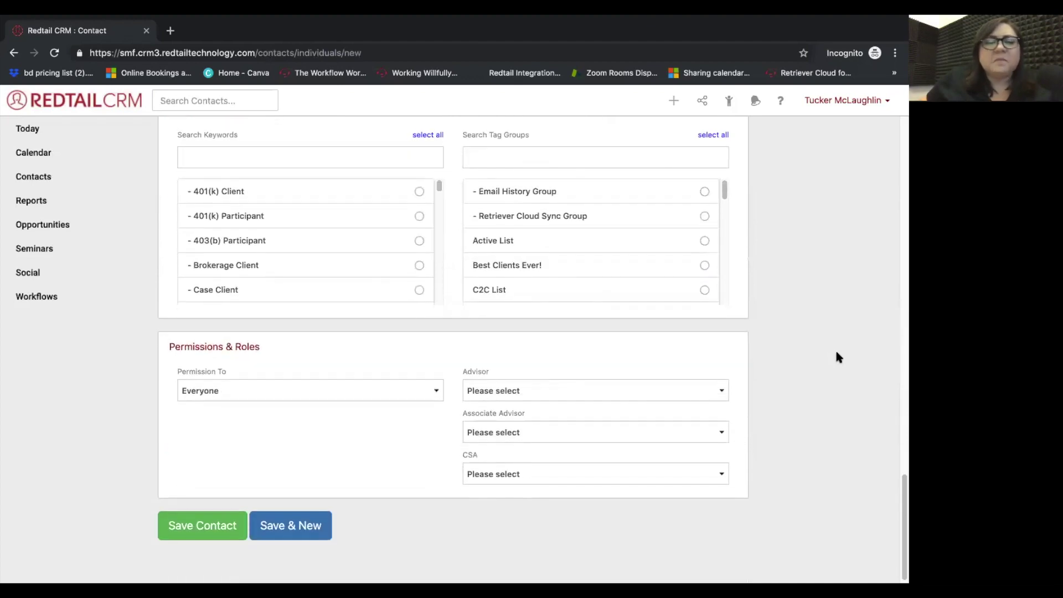
pyautogui.click(224, 525)
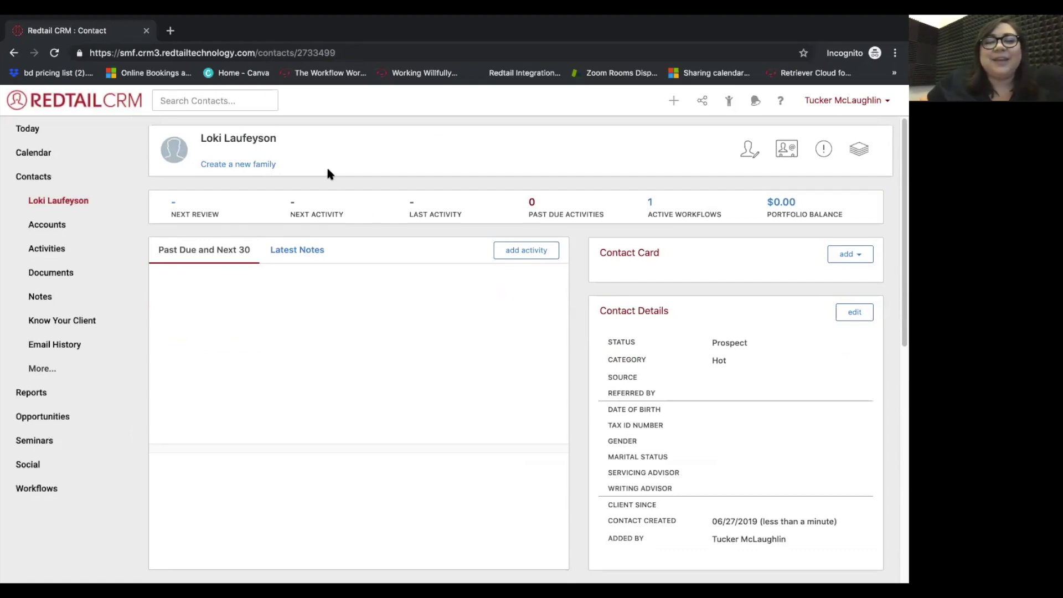
# Step: Examine the contact's active workflows and the tasks of Important Information List 2019, and return to the contact's overview
pyautogui.click(651, 204)
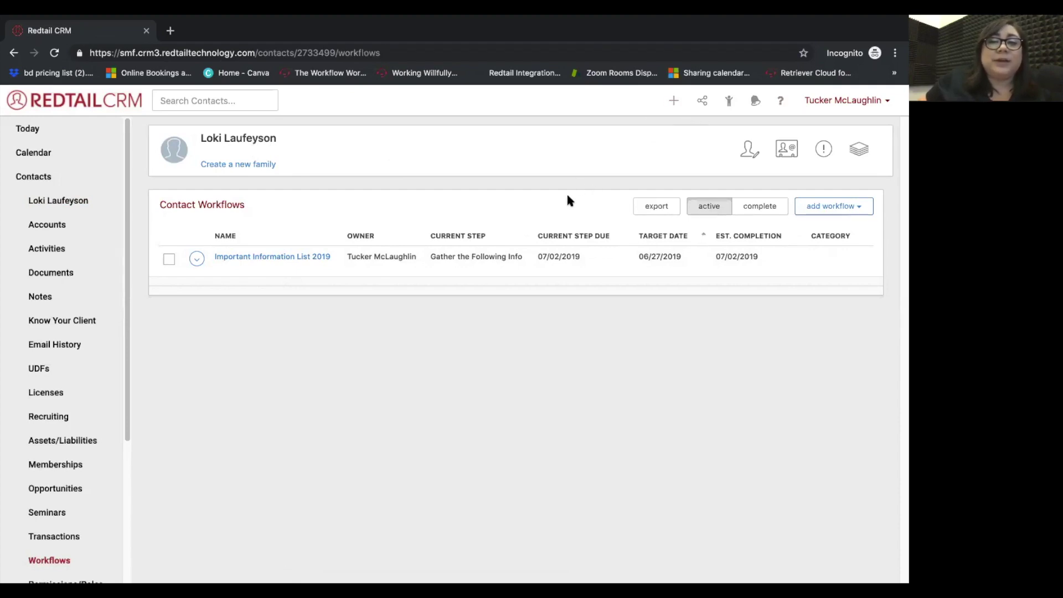
pyautogui.click(85, 209)
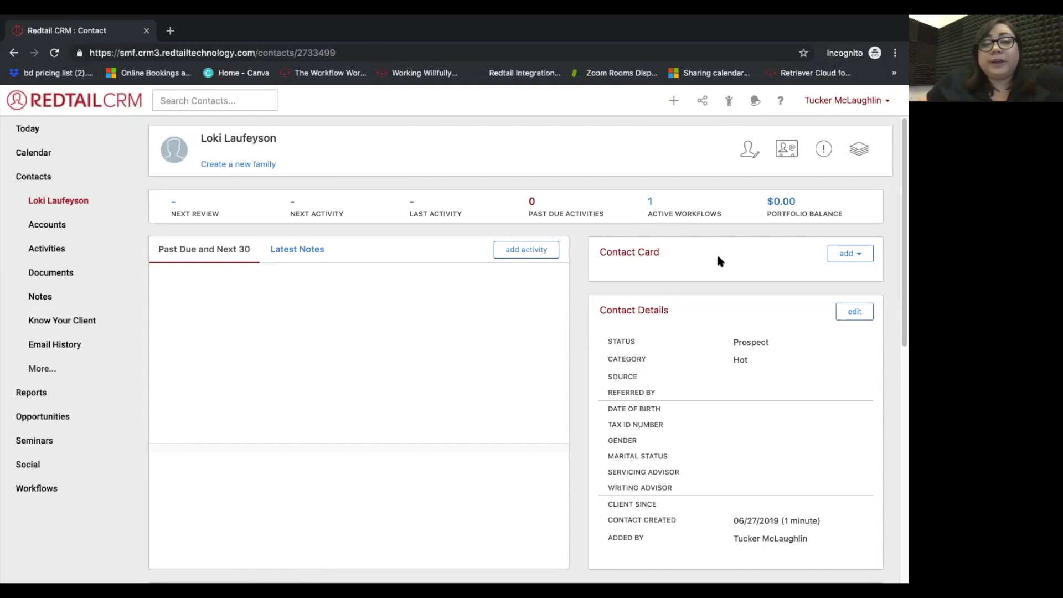
pyautogui.click(651, 204)
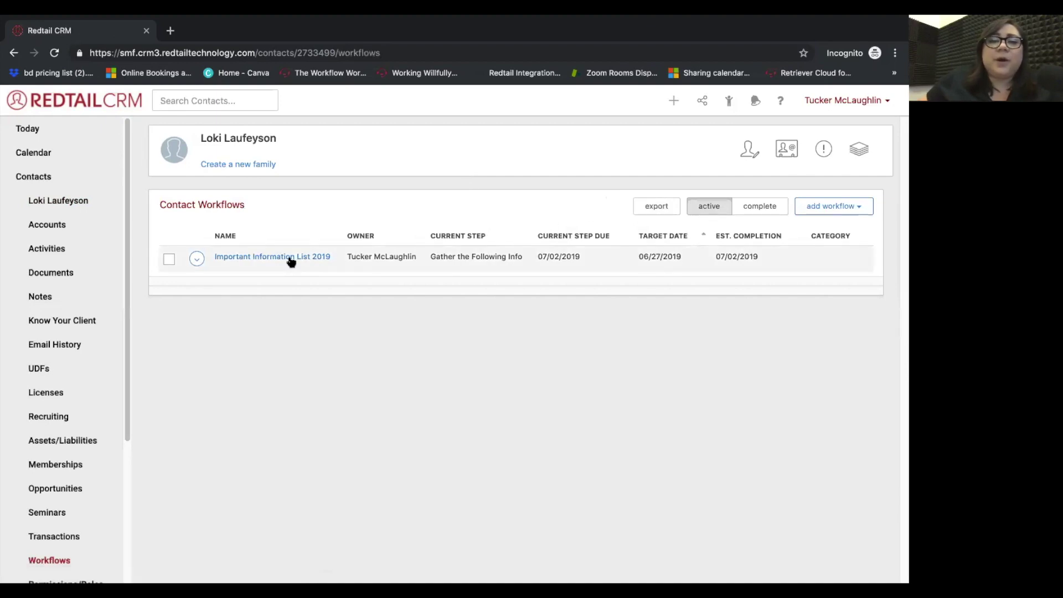
pyautogui.click(289, 258)
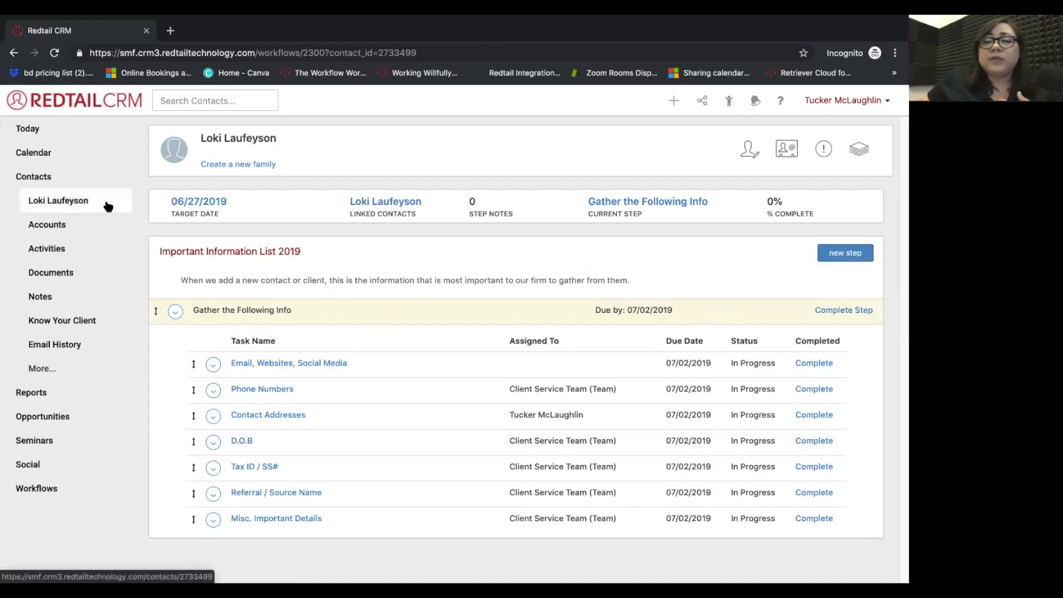
pyautogui.click(108, 206)
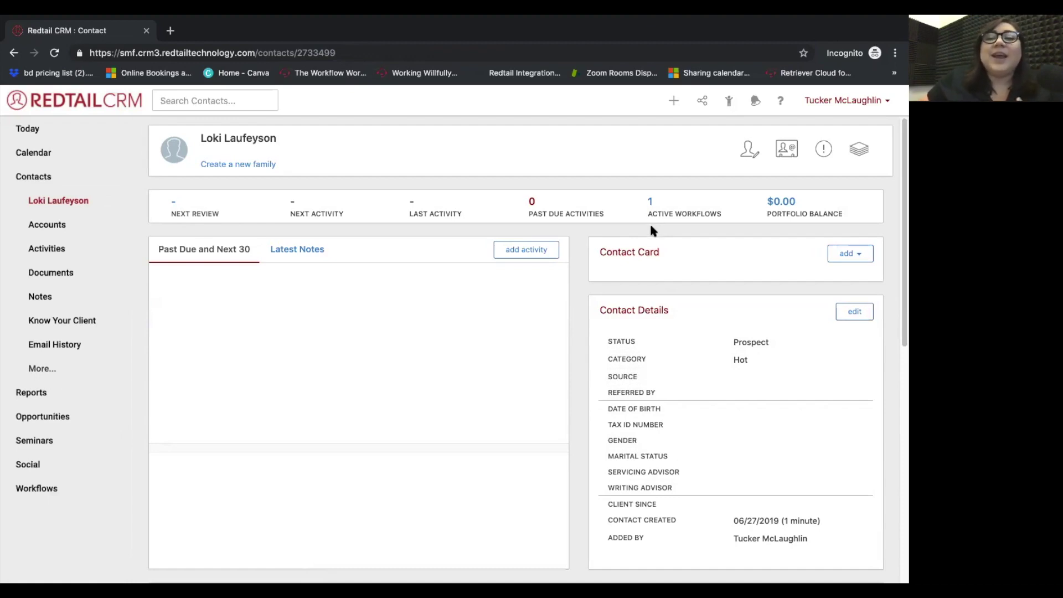
# Step: Open the Client Review - Add Activity automation from the account's automation templates
pyautogui.click(833, 102)
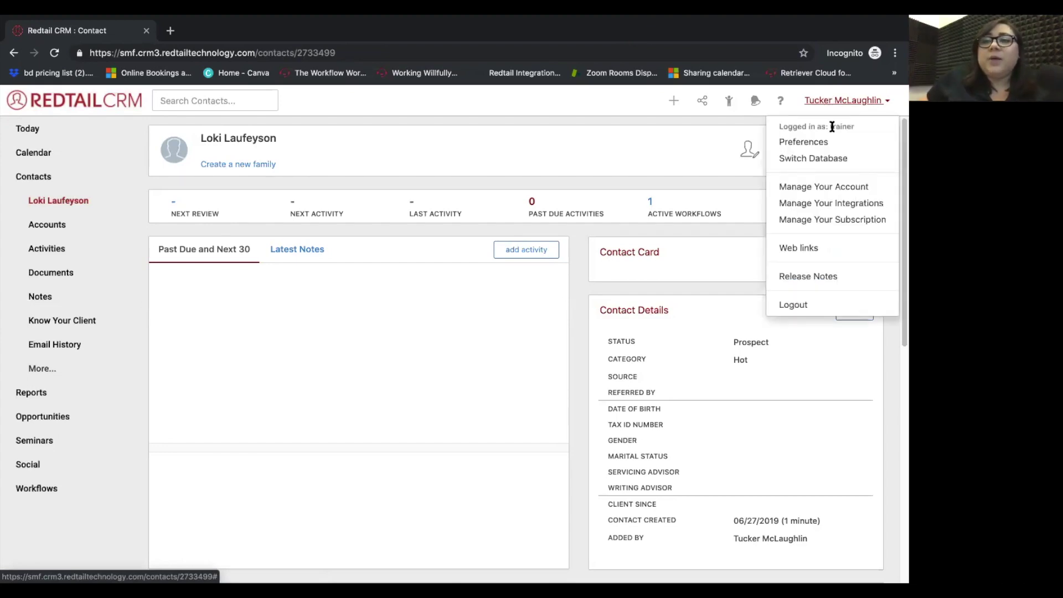
pyautogui.click(831, 190)
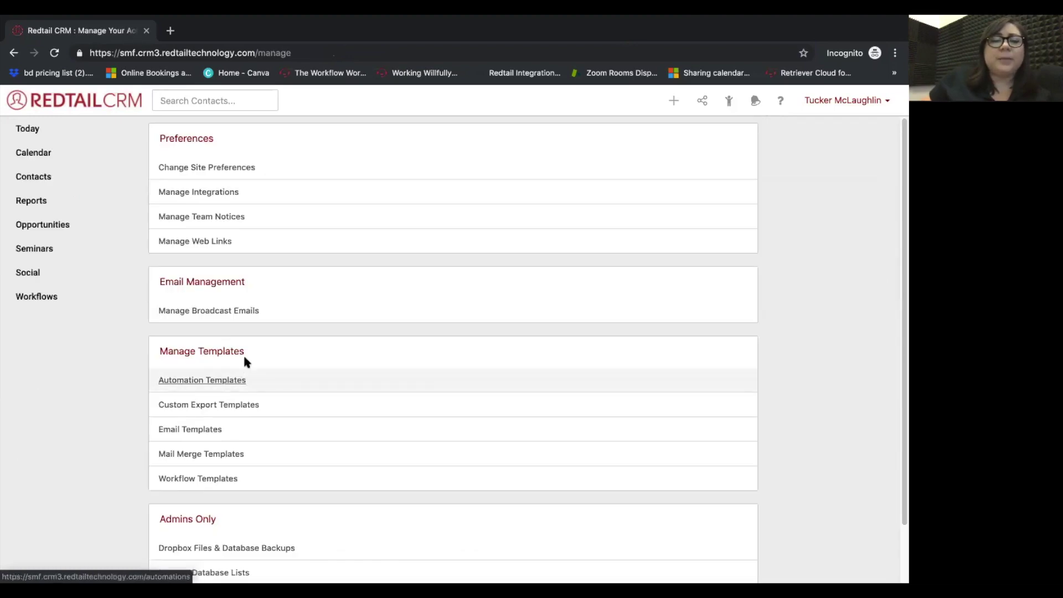
pyautogui.click(211, 381)
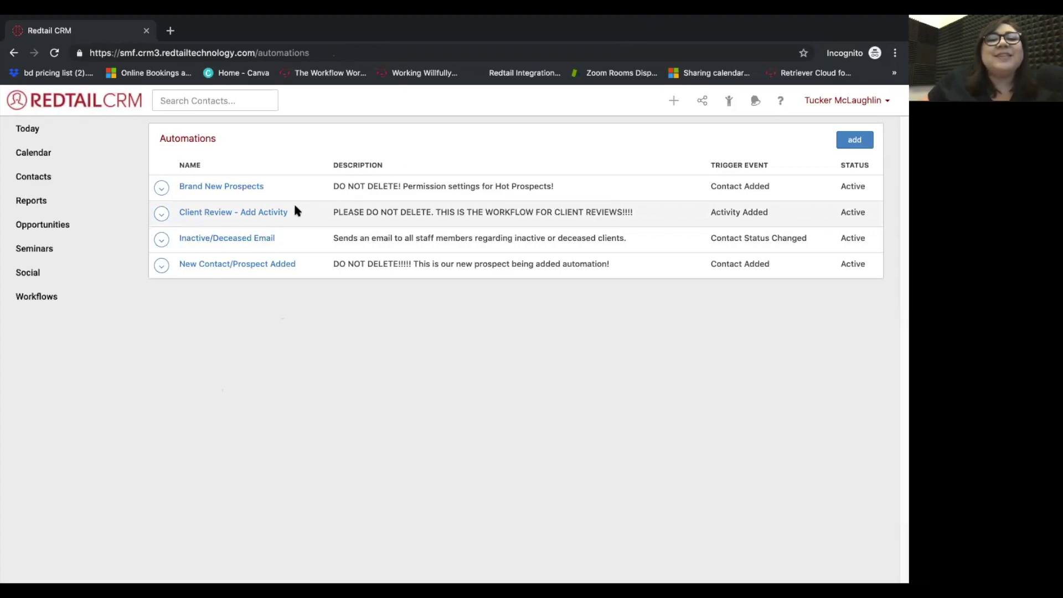
pyautogui.click(264, 213)
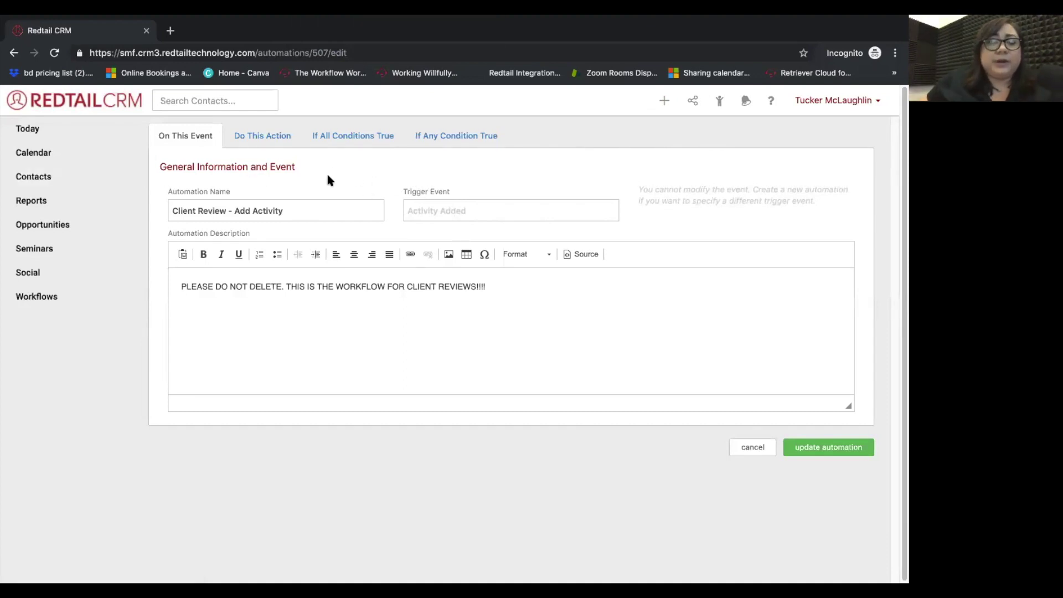
# Step: Examine the automation's action type, linked workflow template and the conditions that must all be true
pyautogui.click(288, 139)
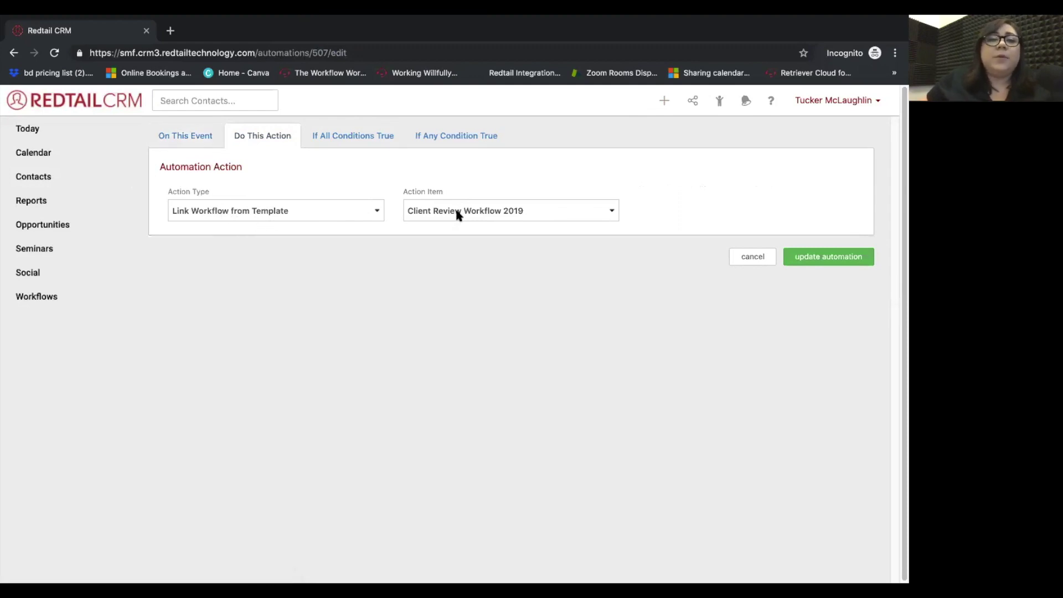
pyautogui.click(464, 216)
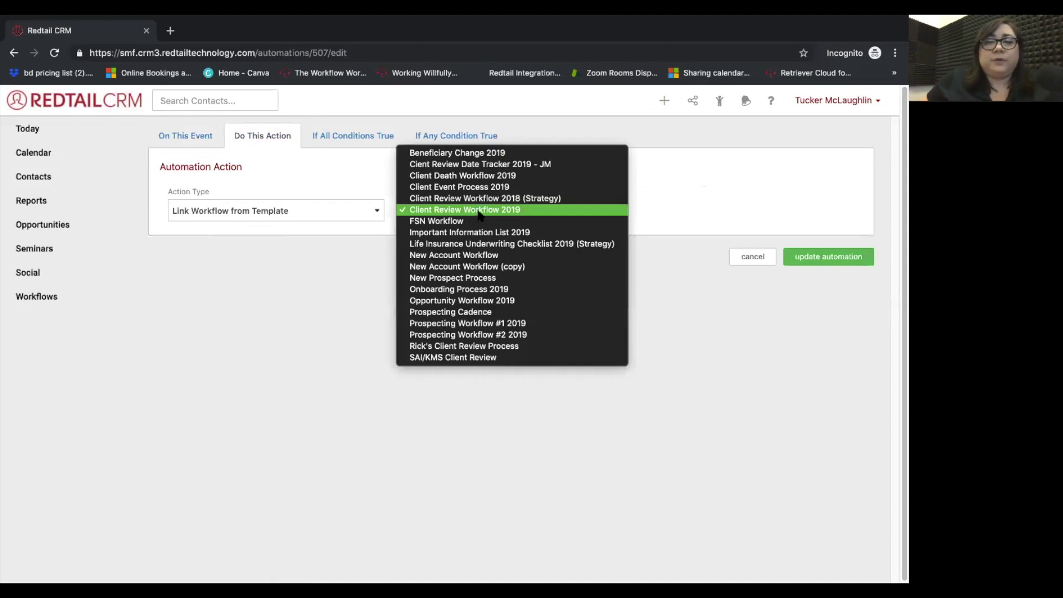
pyautogui.click(479, 215)
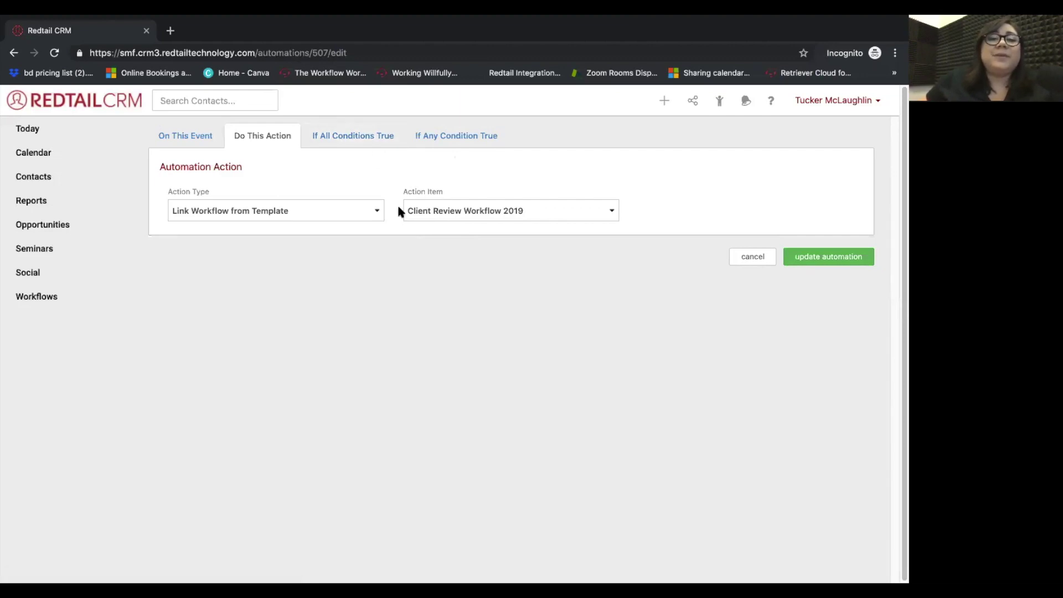
pyautogui.click(344, 141)
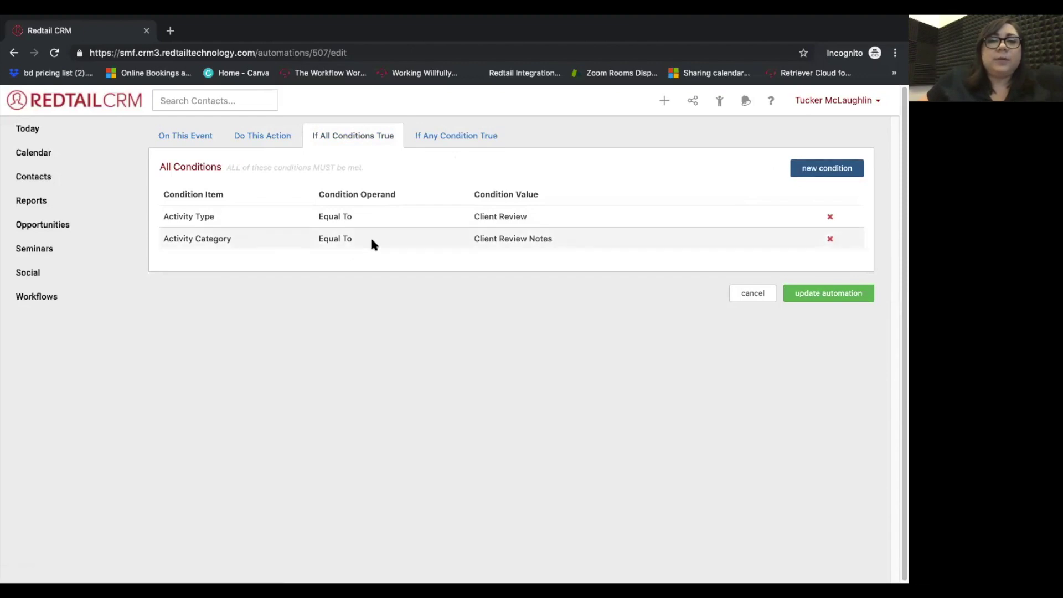
# Step: Examine the values available for an Activity Category Equal To condition, and leave without adding the condition
pyautogui.click(831, 171)
pyautogui.click(416, 176)
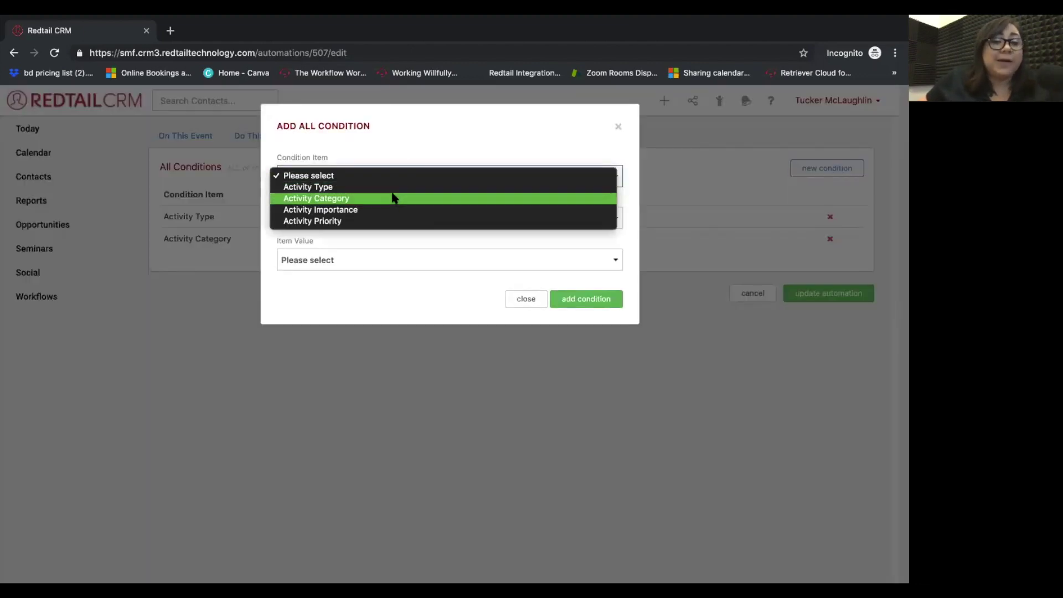
pyautogui.click(353, 199)
pyautogui.click(347, 219)
pyautogui.click(339, 267)
pyautogui.click(334, 258)
pyautogui.click(335, 255)
pyautogui.scroll(-5, 340, 351)
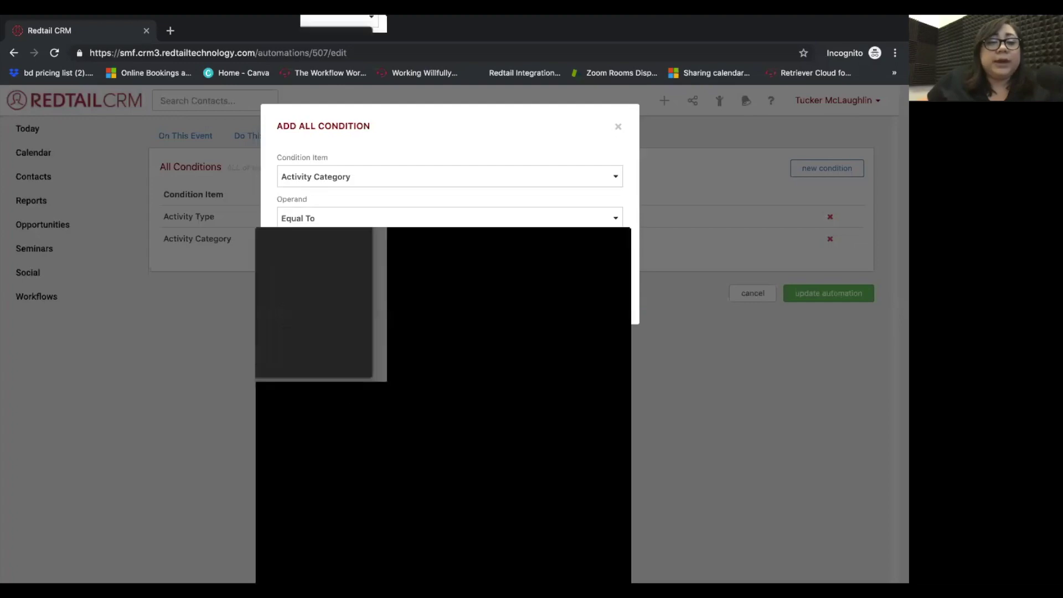
pyautogui.scroll(5, 346, 410)
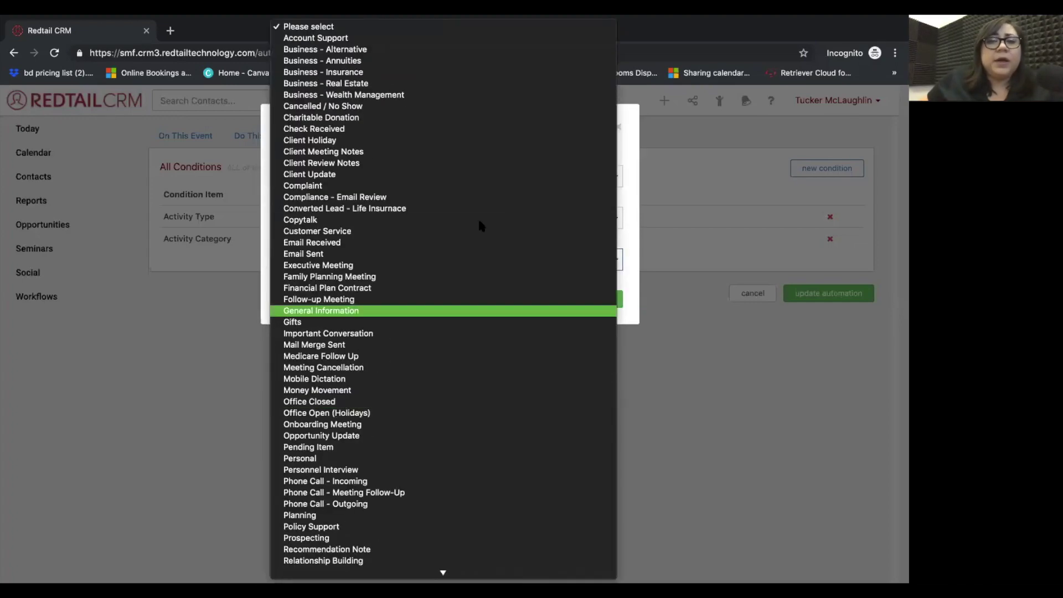
pyautogui.click(627, 146)
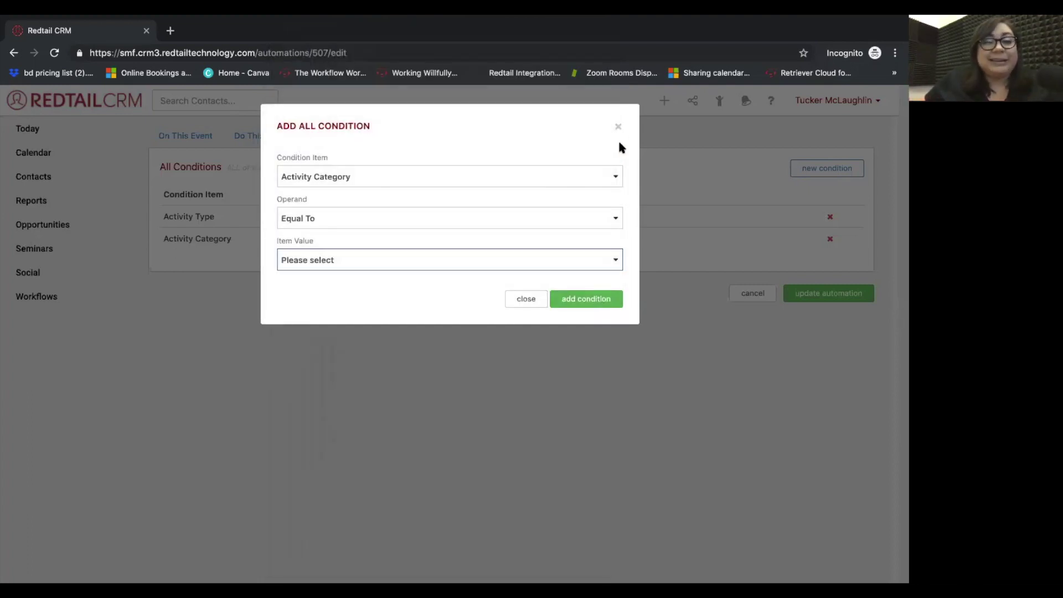
pyautogui.click(618, 128)
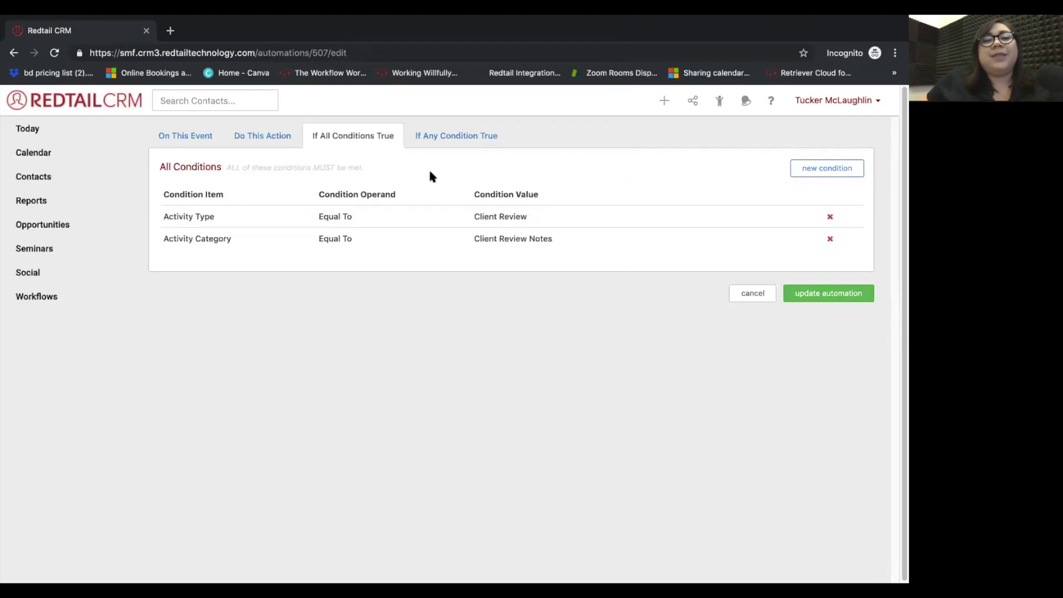
# Step: Recheck the automation's action and required conditions, and leave the automation without updating it
pyautogui.click(267, 137)
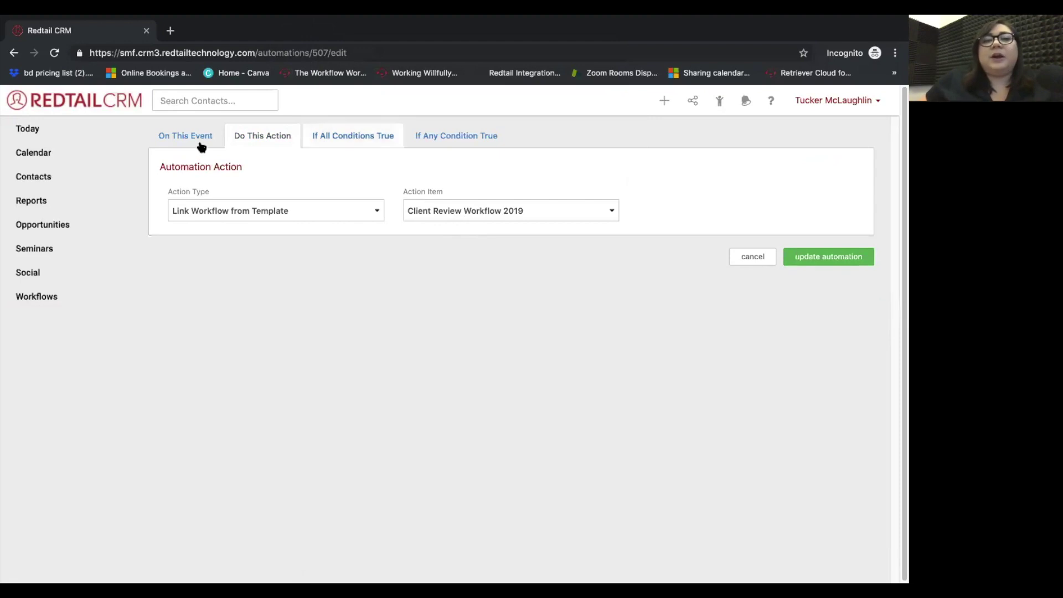
pyautogui.click(332, 137)
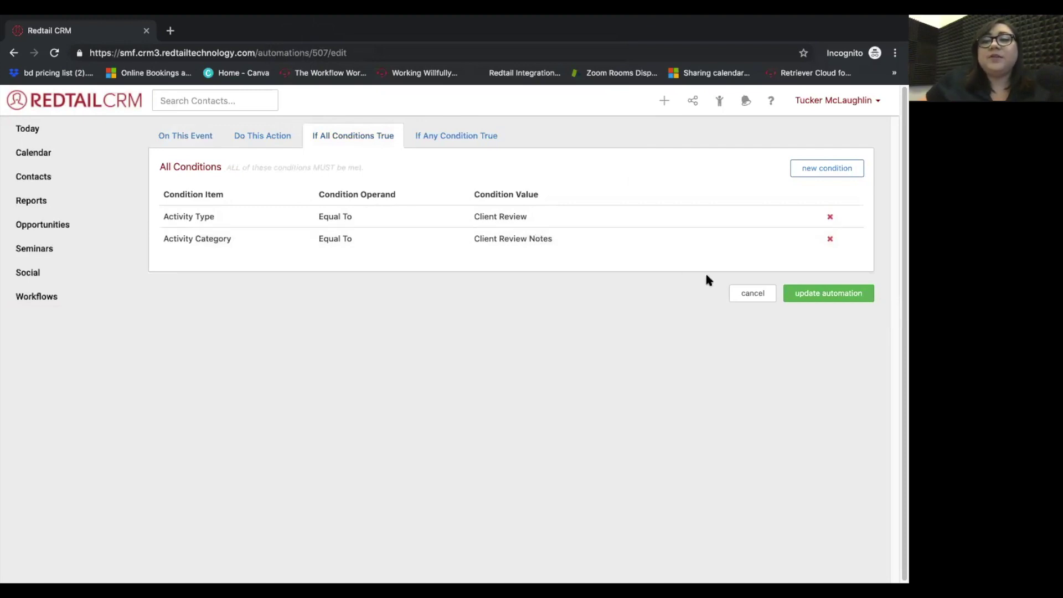
pyautogui.click(743, 293)
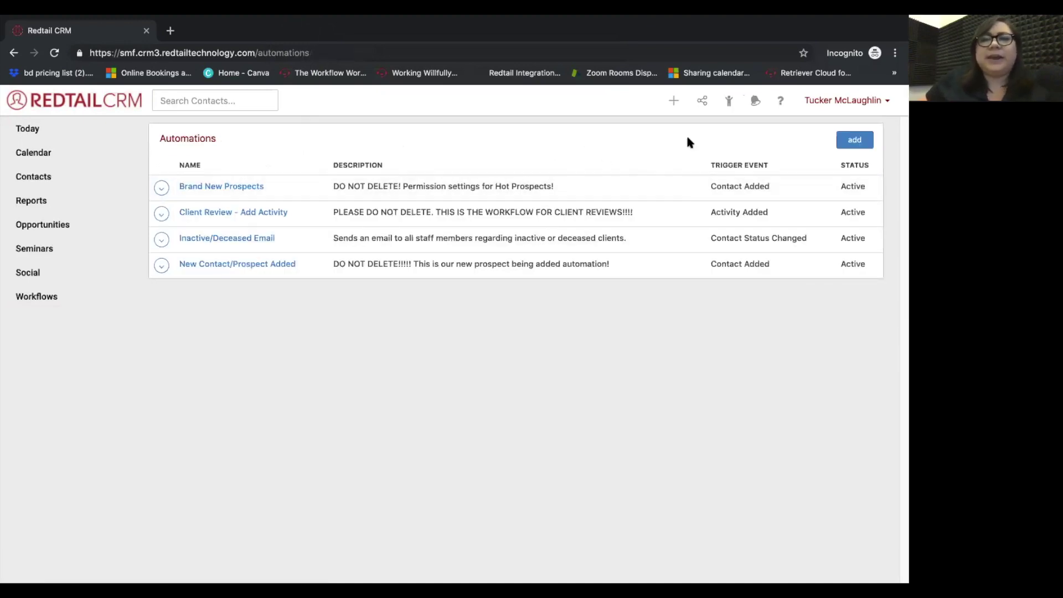
# Step: Open the recently viewed active client who is Team Lead at Strategic Homeland Intervention, Enforcement and Logistics Division
pyautogui.click(730, 102)
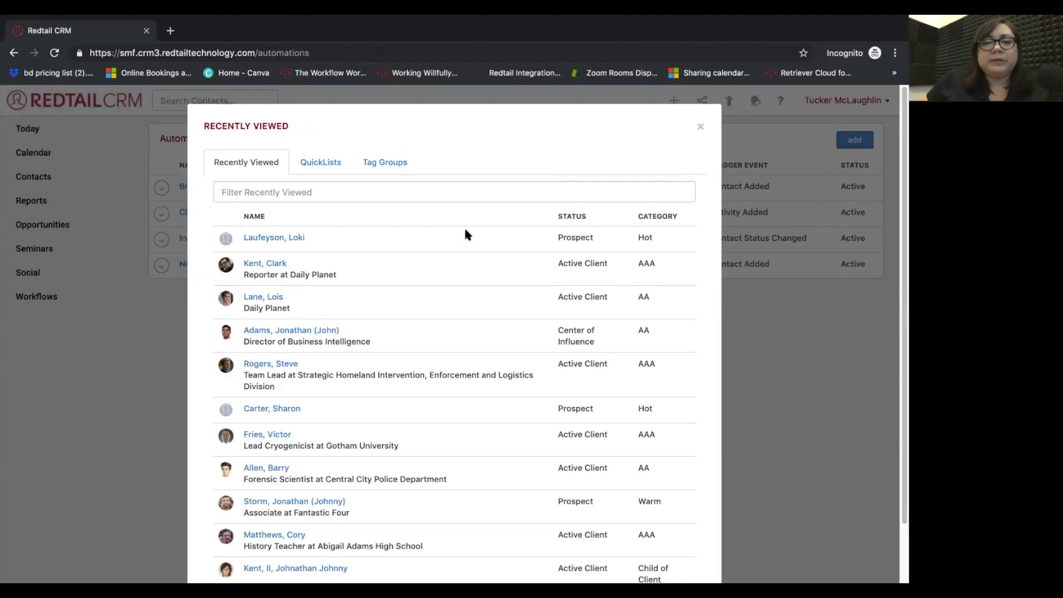
pyautogui.click(286, 367)
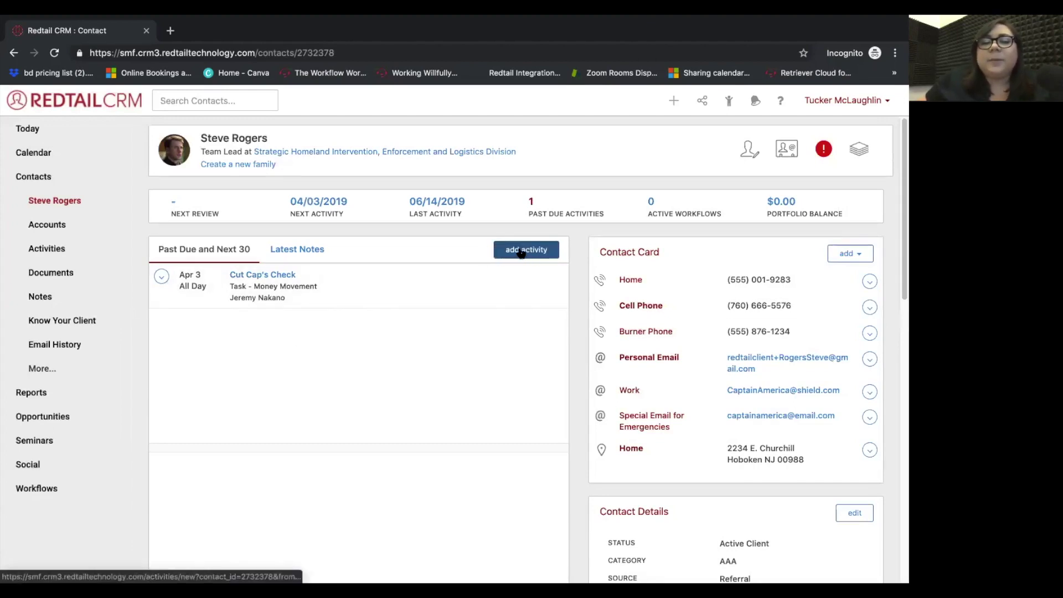
pyautogui.click(679, 102)
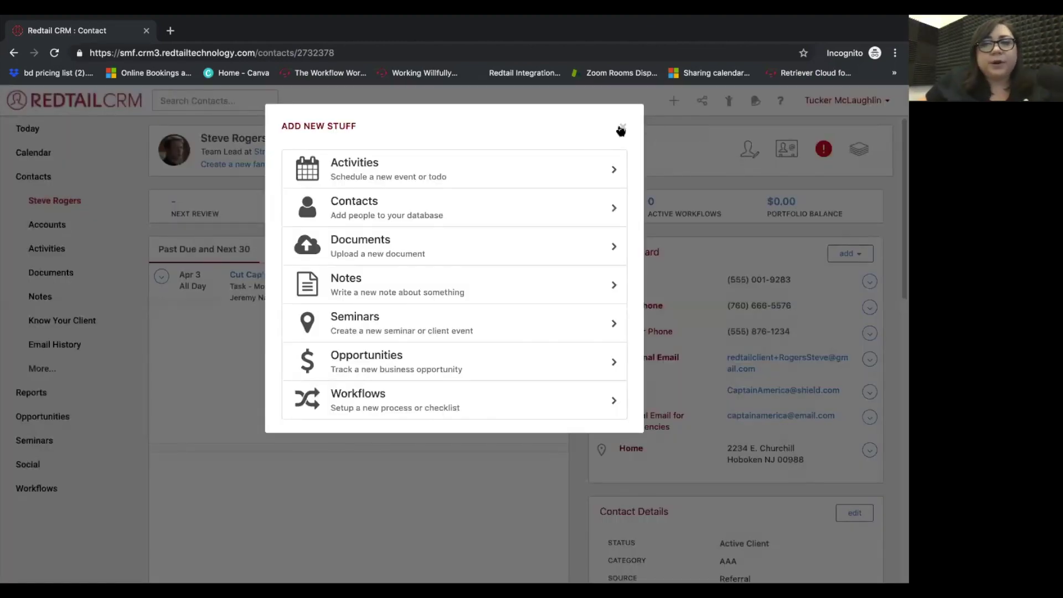
pyautogui.click(621, 131)
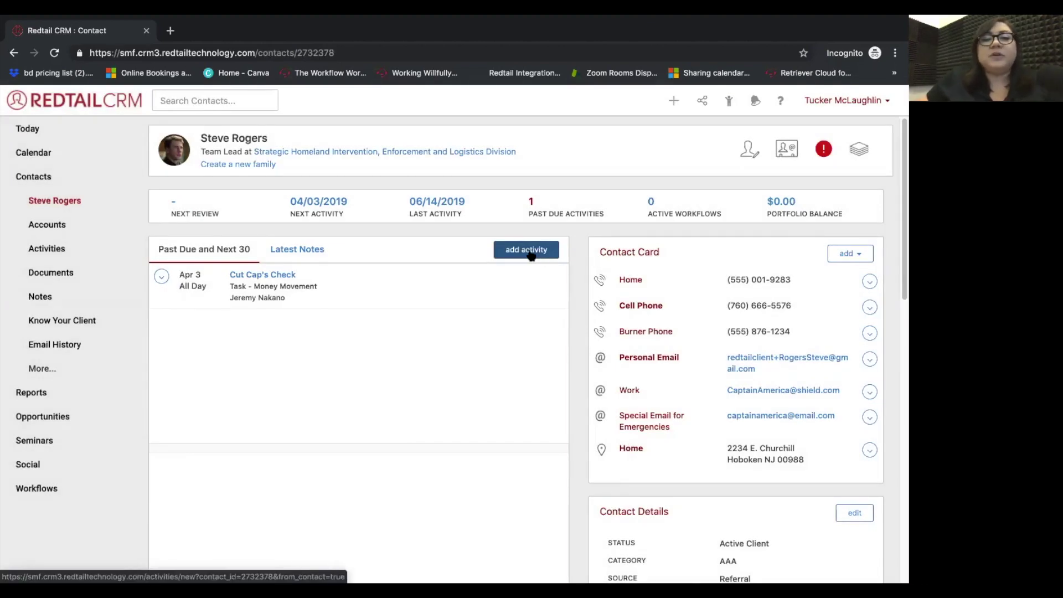
# Step: Start a new activity for the contact with the subject "Client Review Meeting :)" and turn off the all-day option
pyautogui.click(531, 254)
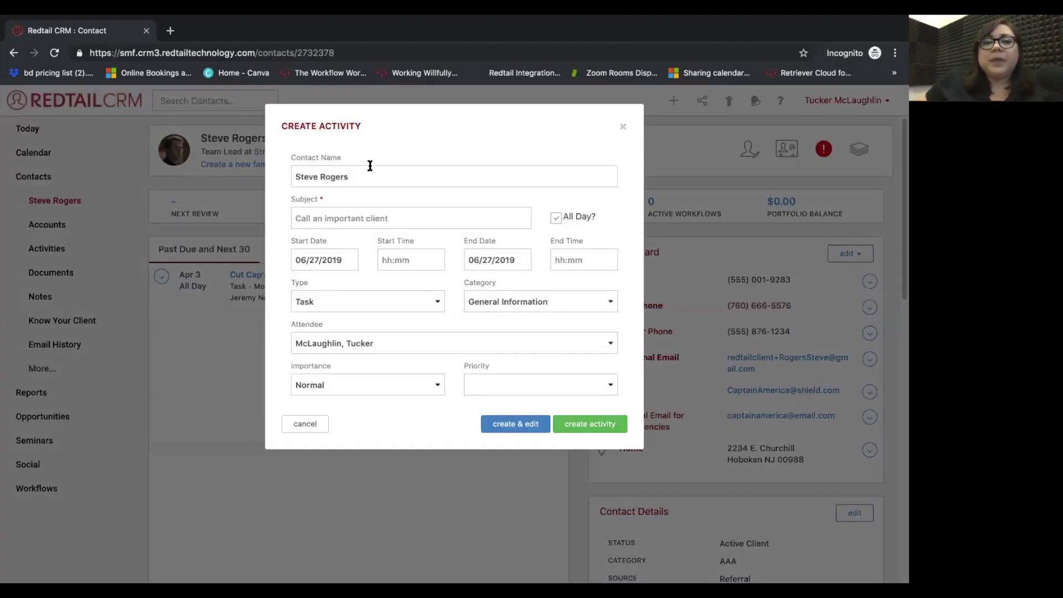
pyautogui.click(327, 218)
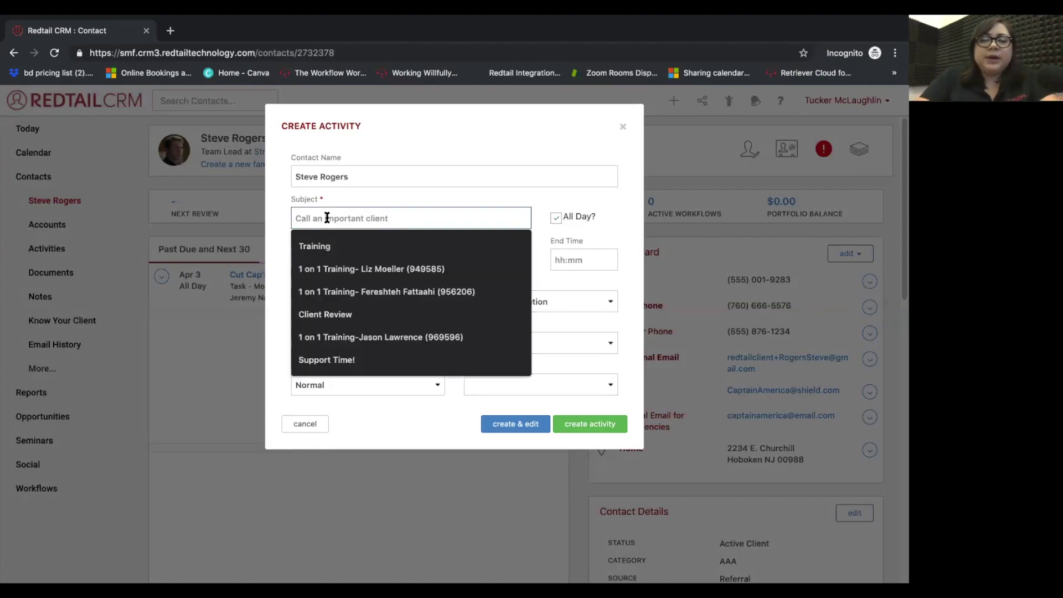
pyautogui.write('Client ')
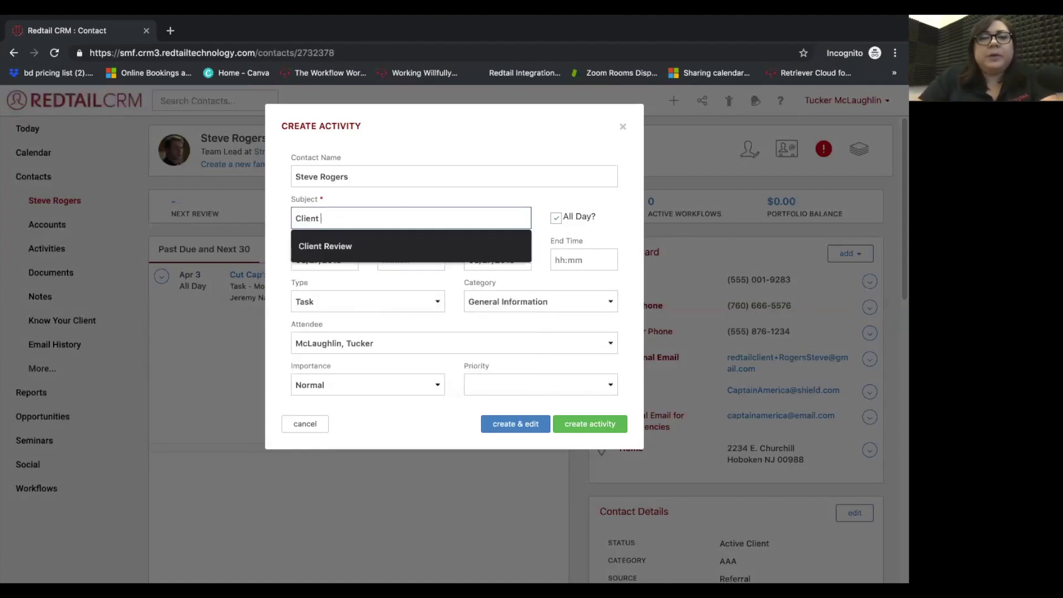
pyautogui.write('Review Meeting :)')
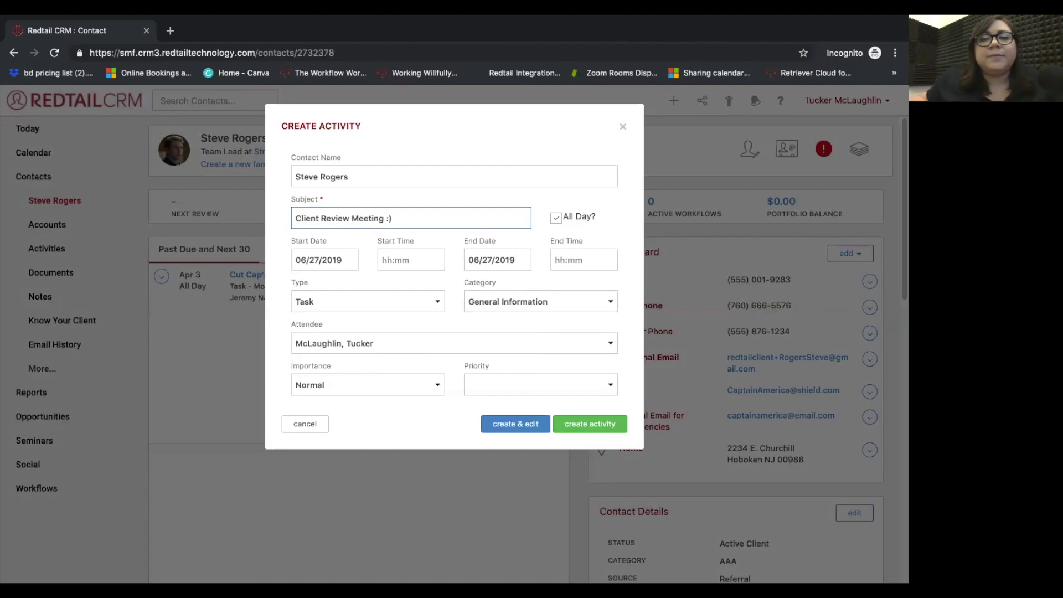
pyautogui.click(556, 218)
pyautogui.click(557, 218)
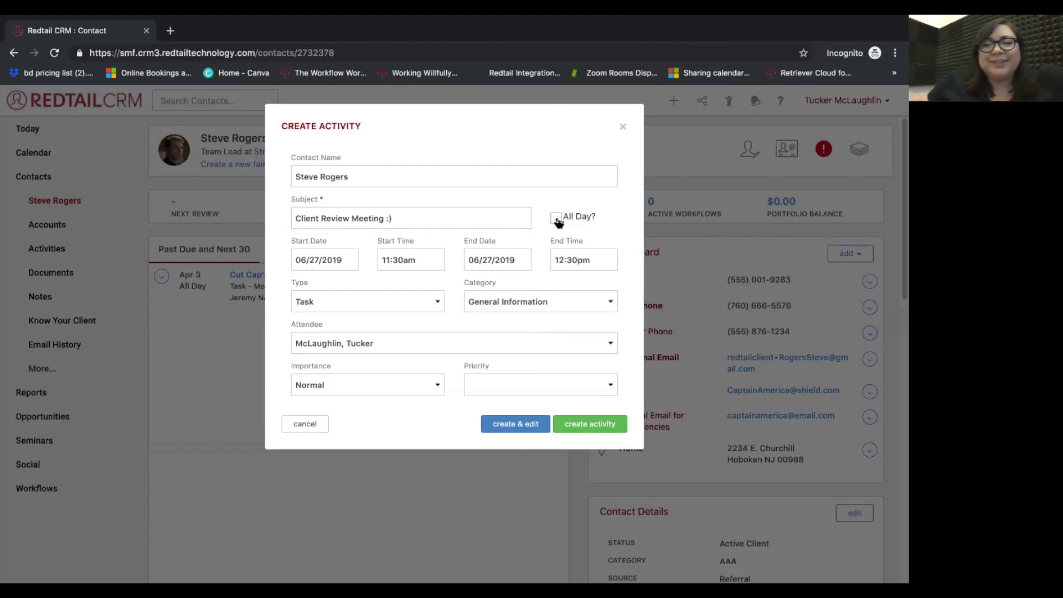
# Step: Schedule the activity for 07/08/2019 with a start time of 12:00pm
pyautogui.click(350, 261)
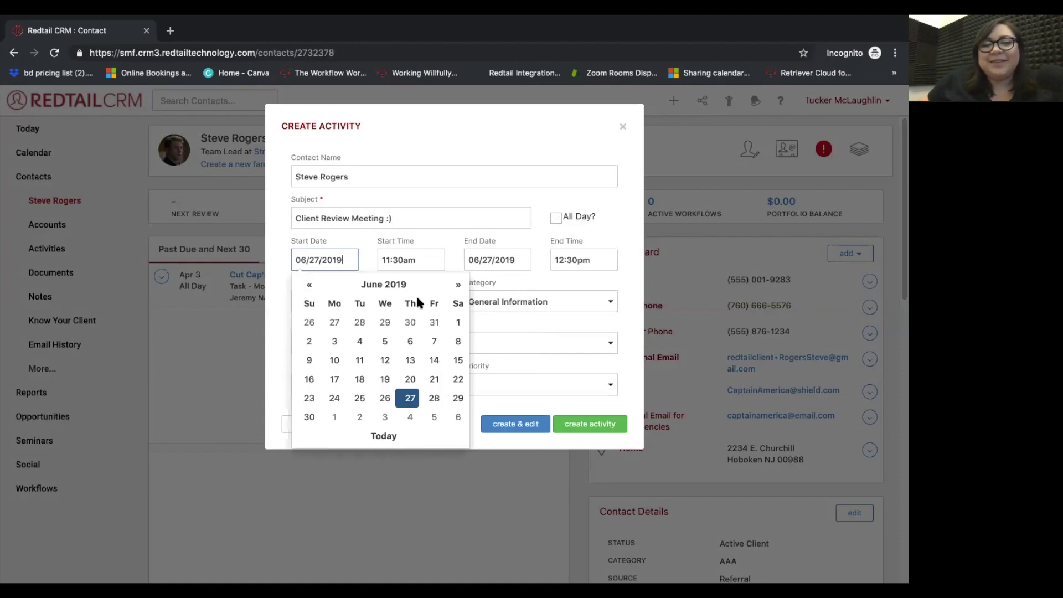
pyautogui.click(458, 285)
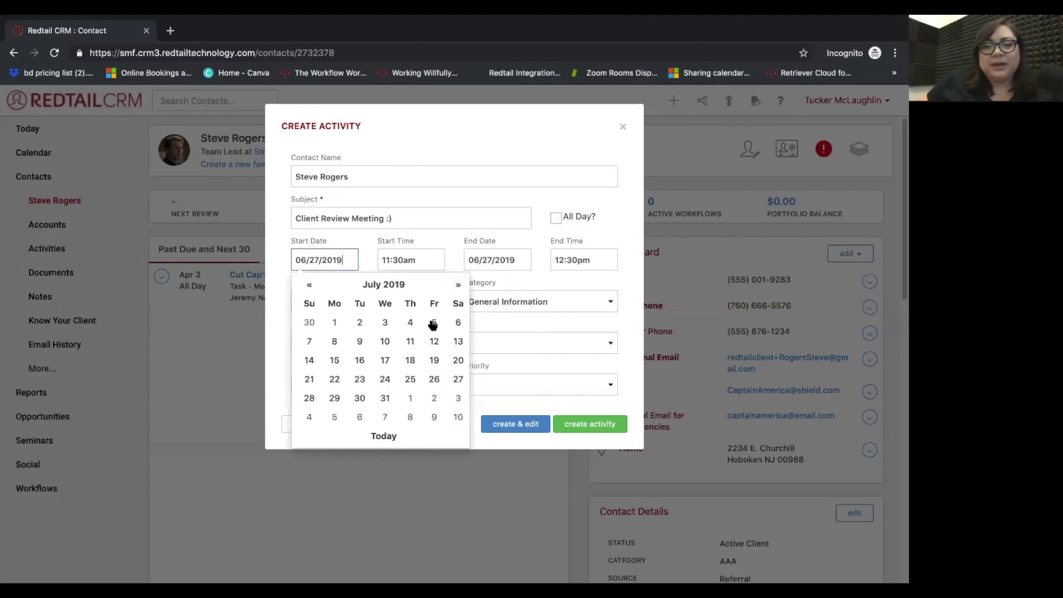
pyautogui.click(335, 343)
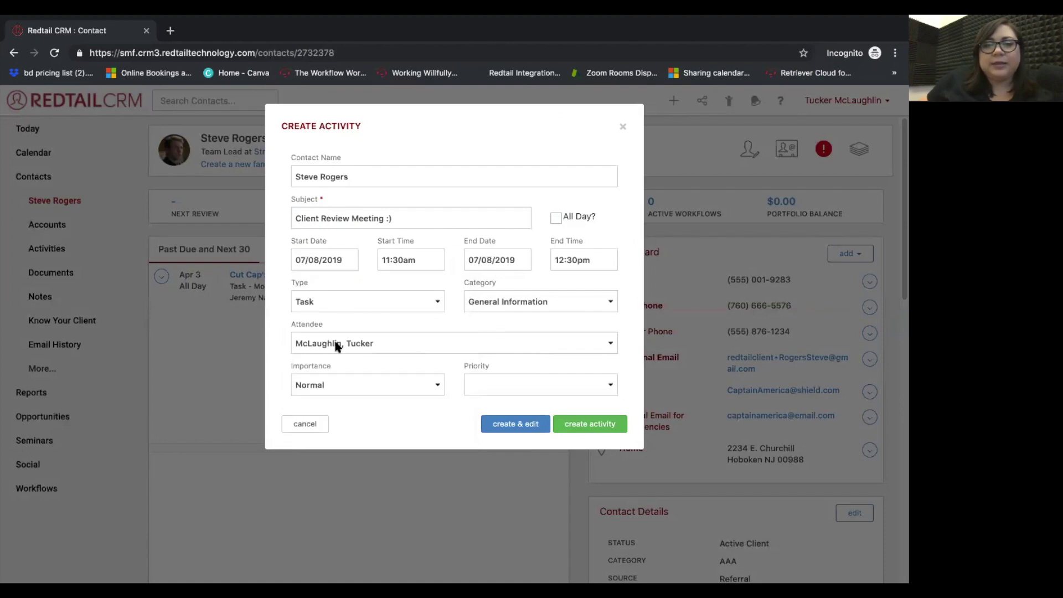
pyautogui.click(416, 261)
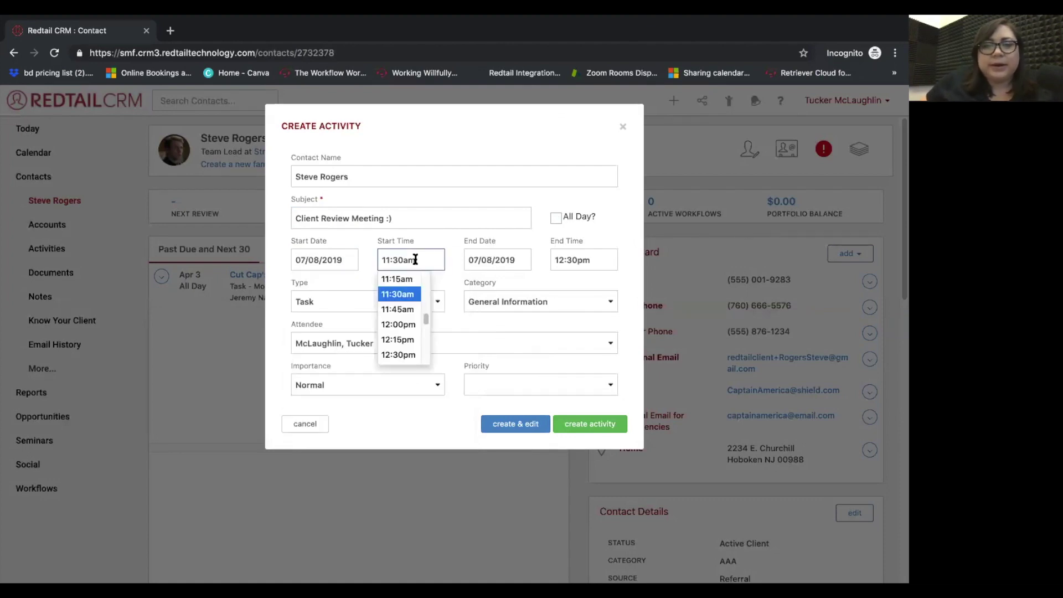
pyautogui.click(400, 325)
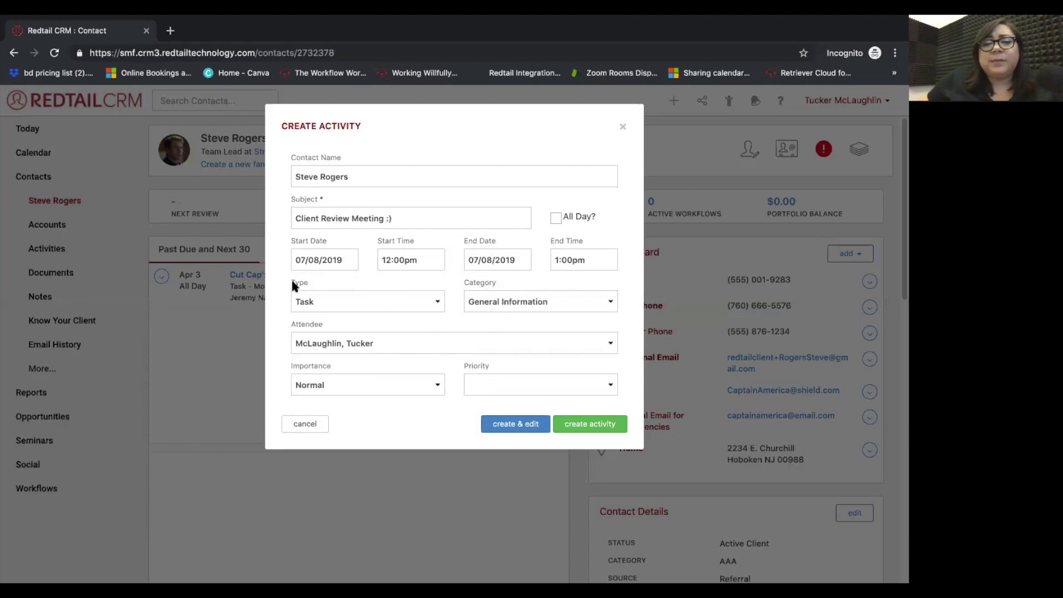
# Step: Set the activity's type to Client Review and its category to Client Review Notes
pyautogui.click(332, 285)
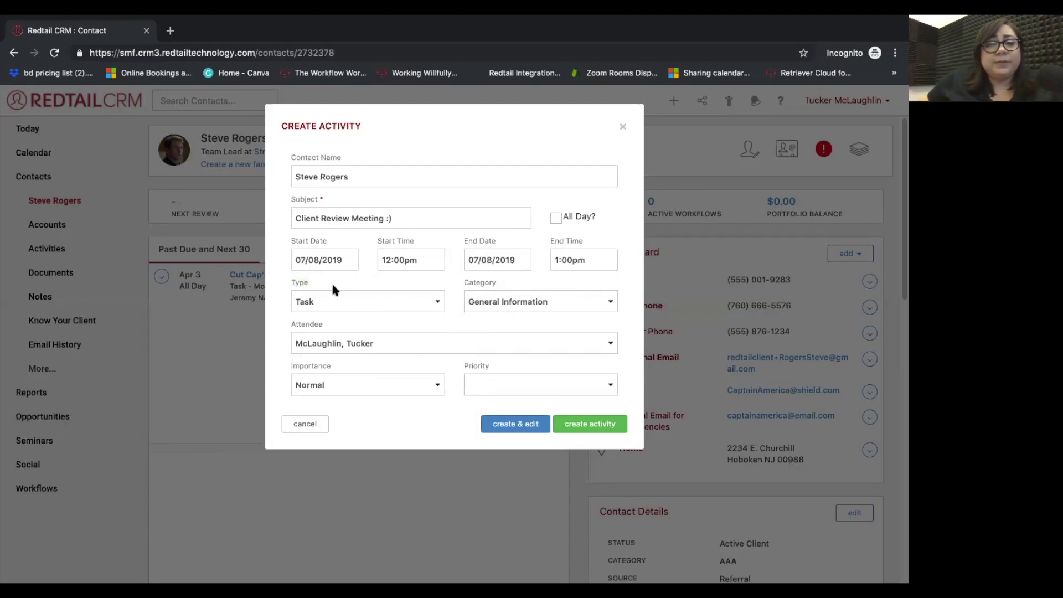
pyautogui.moveTo(468, 284); pyautogui.dragTo(514, 289)
pyautogui.click(420, 286)
pyautogui.click(412, 300)
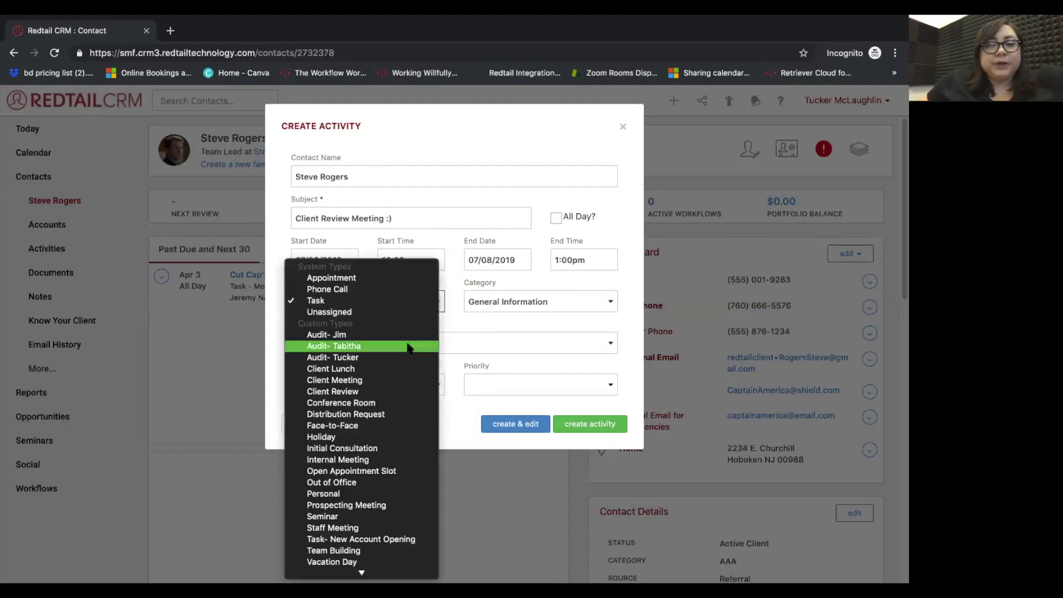
pyautogui.click(369, 392)
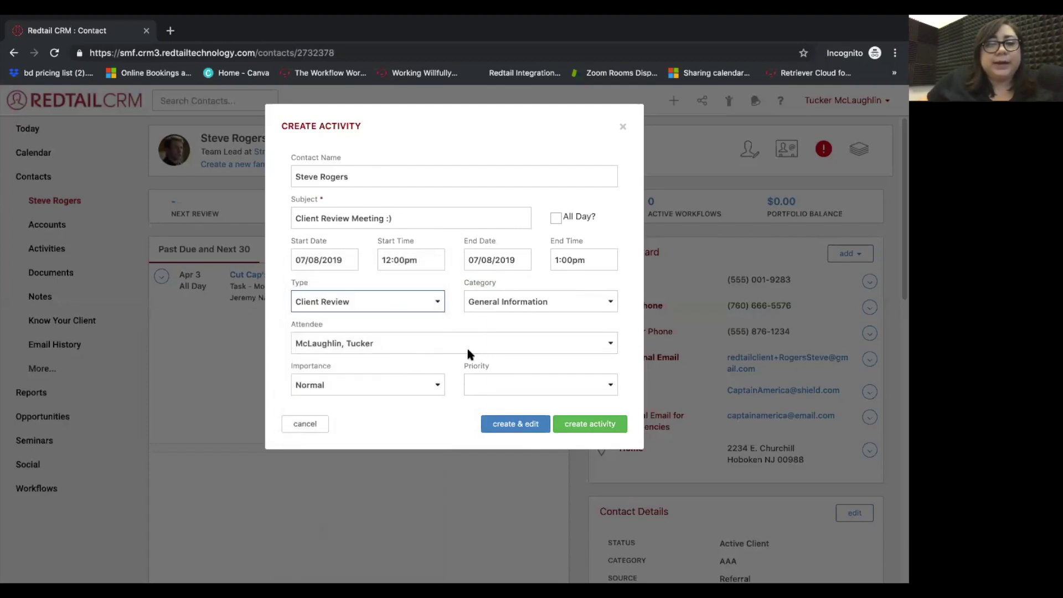
pyautogui.click(546, 299)
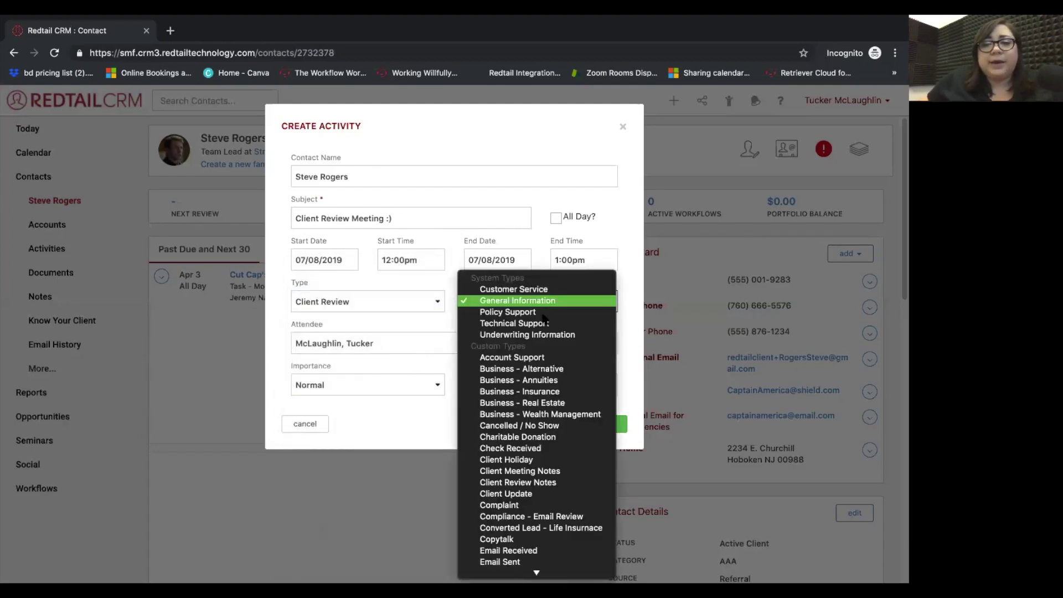
pyautogui.click(536, 483)
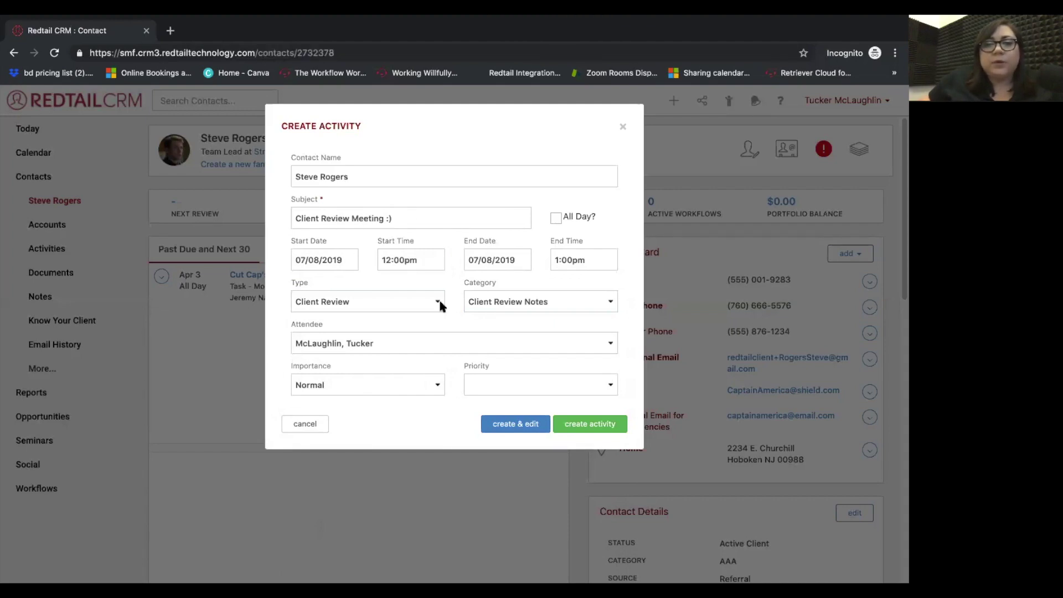
# Step: Create the Client Review Meeting activity and check the contact's active workflows
pyautogui.click(592, 427)
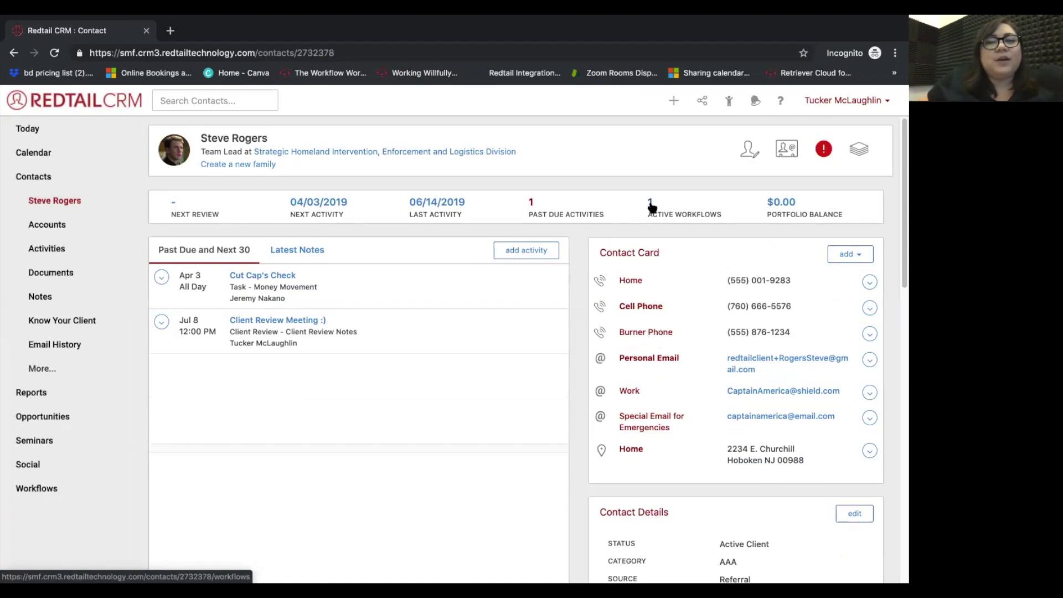
pyautogui.click(652, 205)
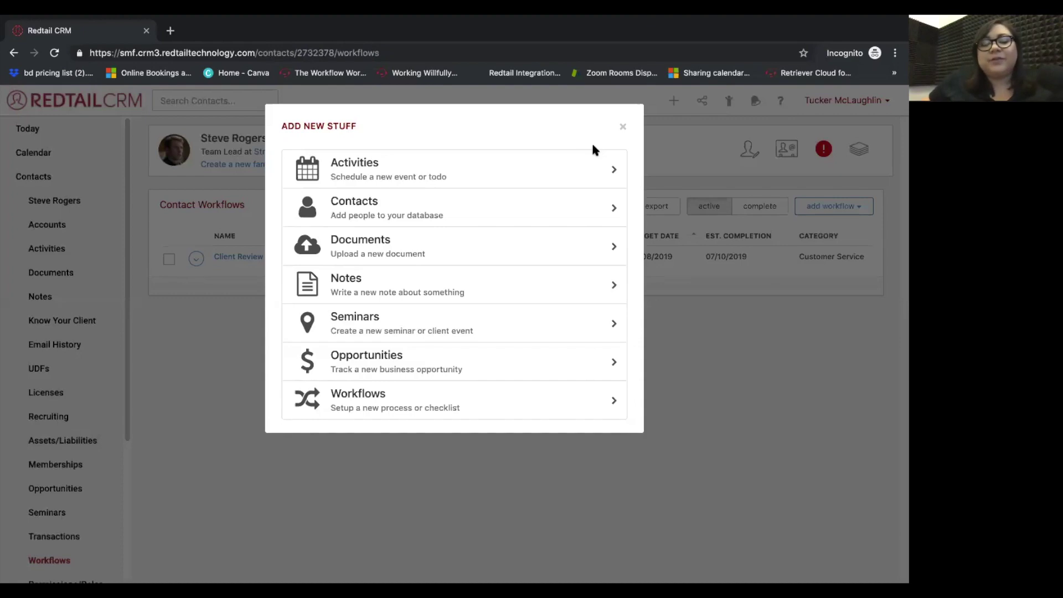
pyautogui.click(623, 128)
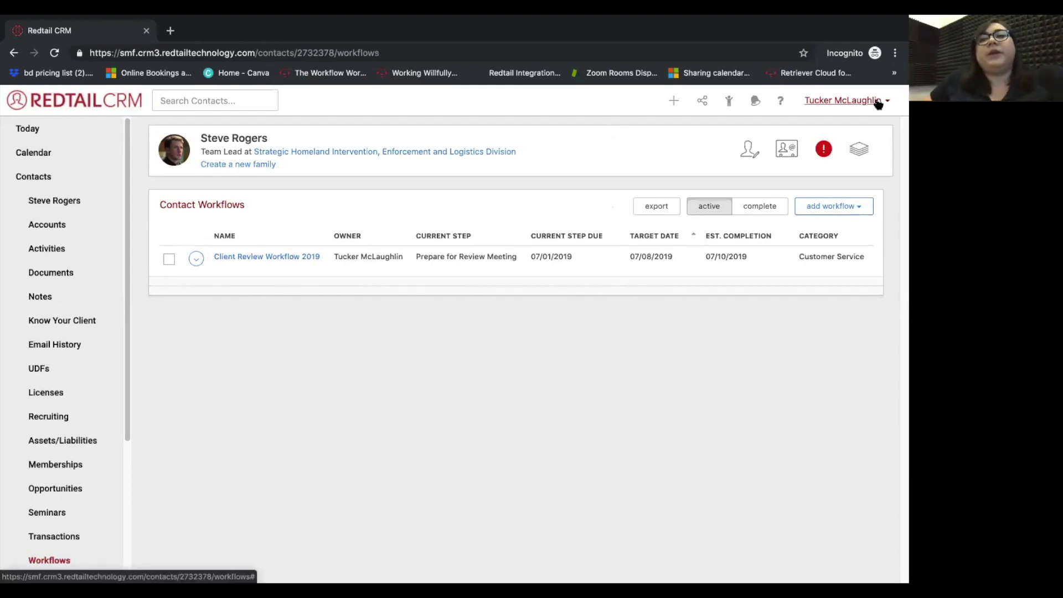
# Step: Open the Brand New Prospects automation from the account's automation templates
pyautogui.click(878, 102)
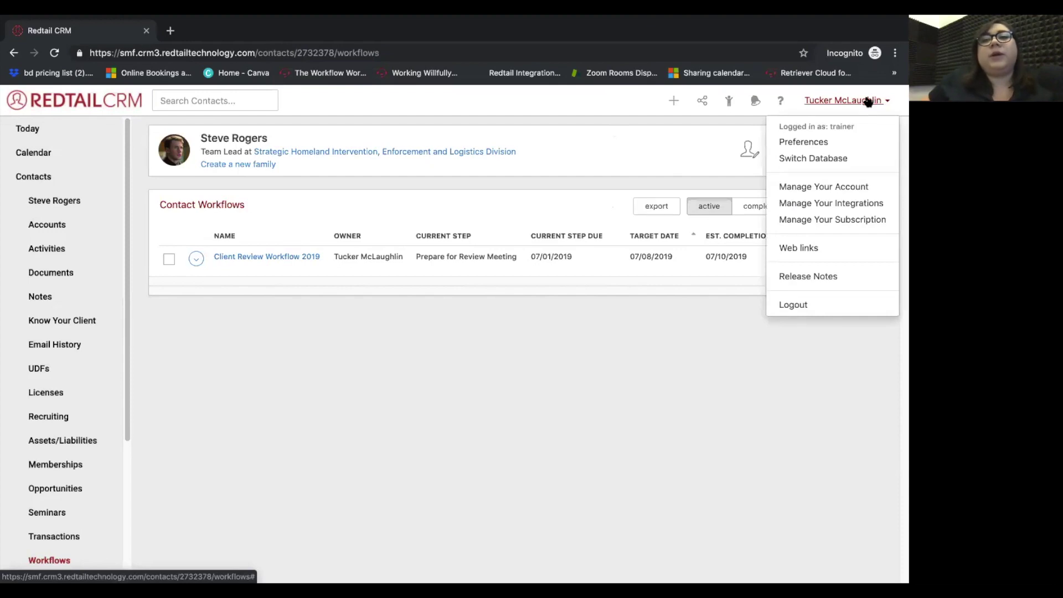
pyautogui.click(836, 187)
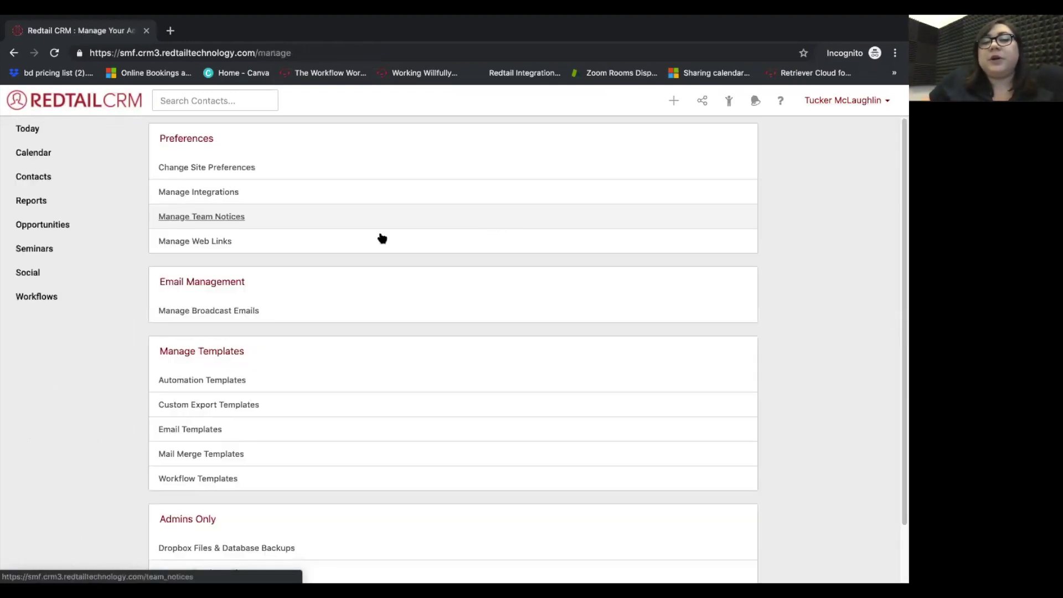
pyautogui.click(217, 382)
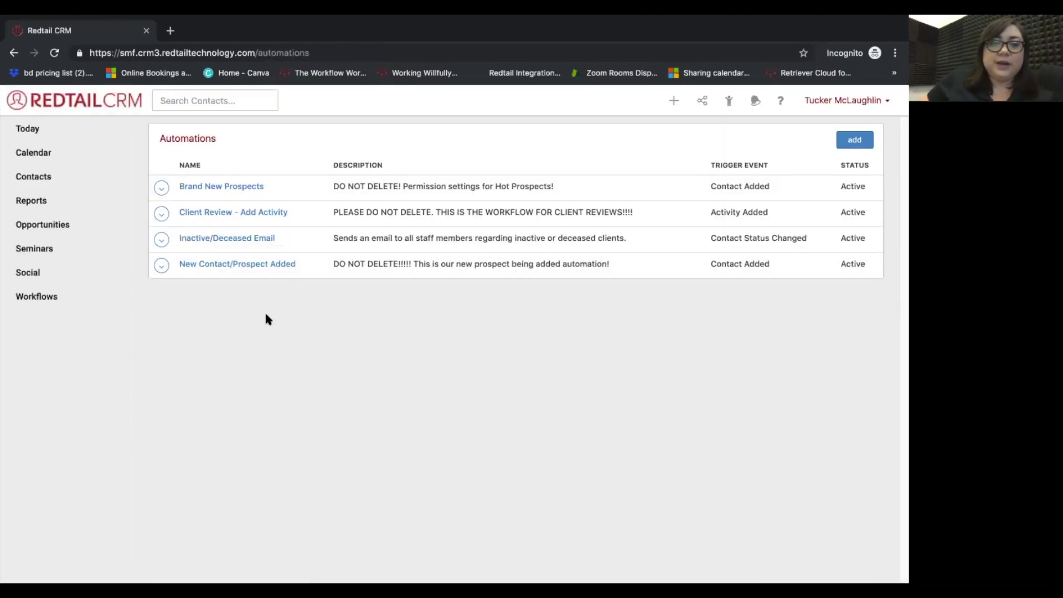
pyautogui.click(228, 187)
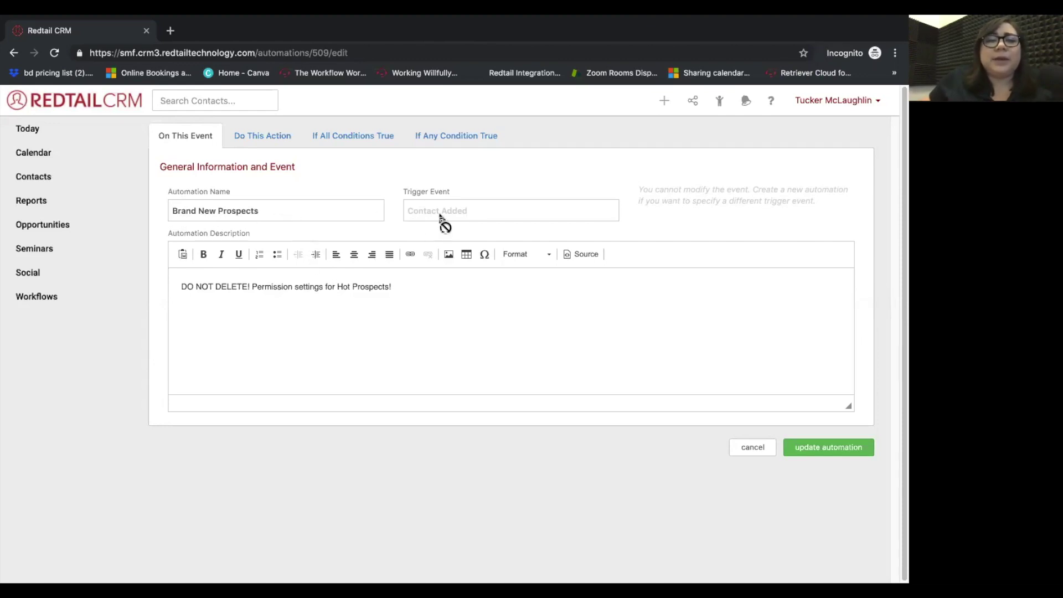
# Step: Review the automation's action type, action item and item value choices without changing them
pyautogui.click(277, 140)
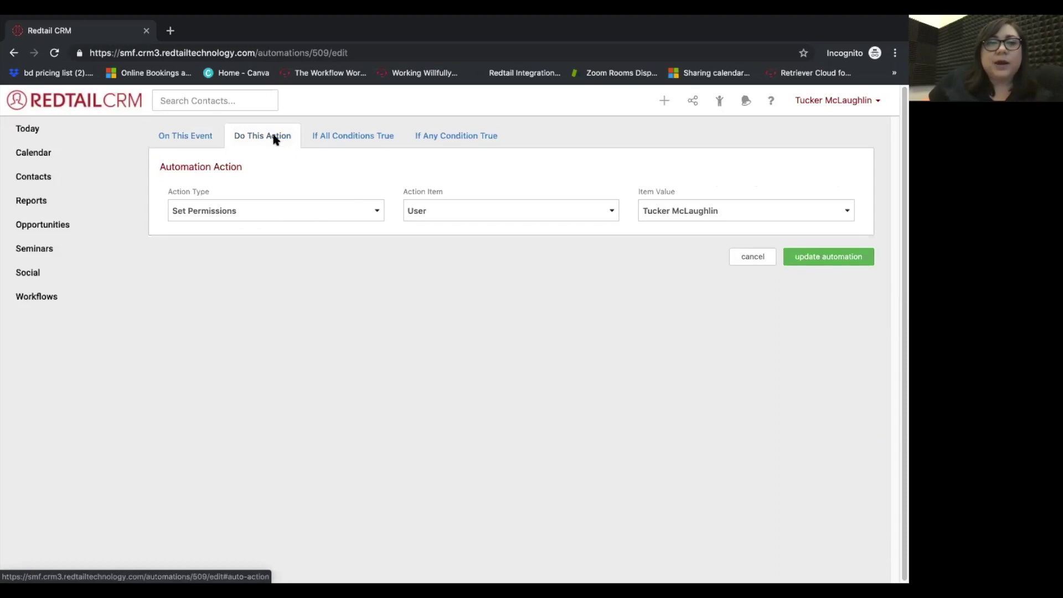
pyautogui.click(247, 209)
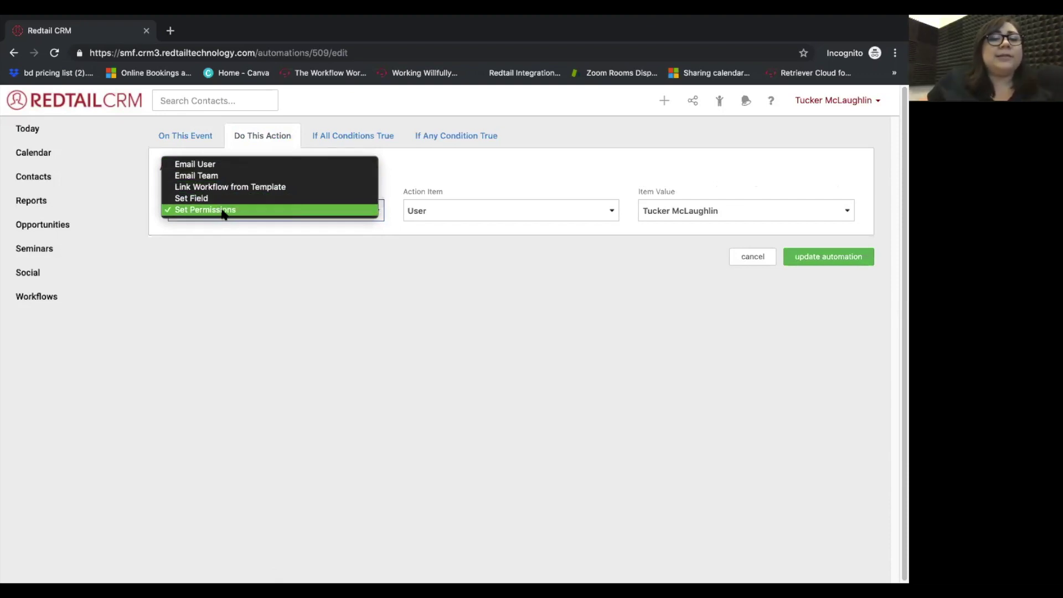
pyautogui.click(256, 214)
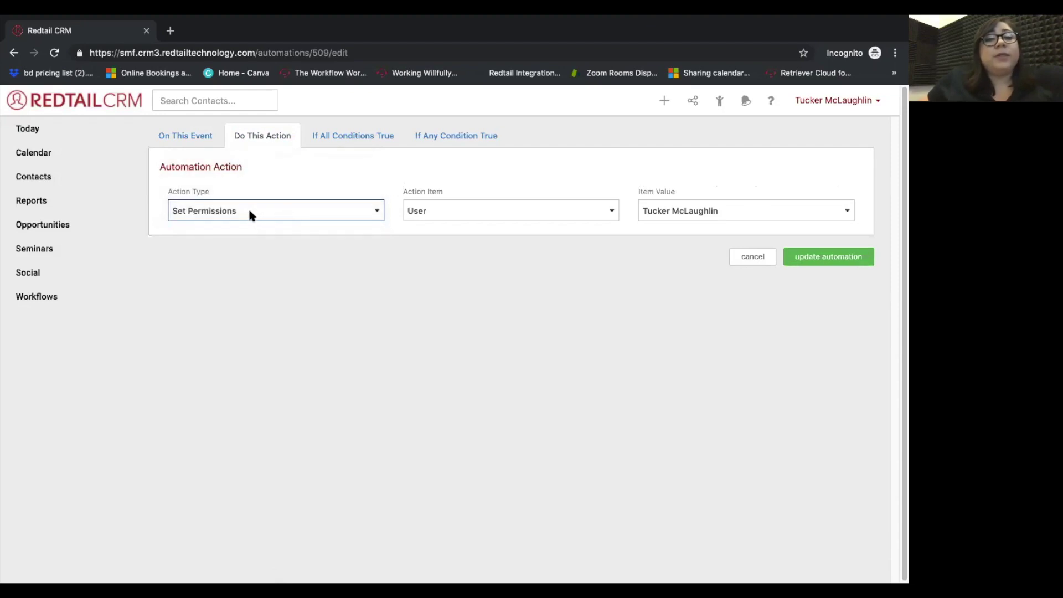
pyautogui.click(450, 217)
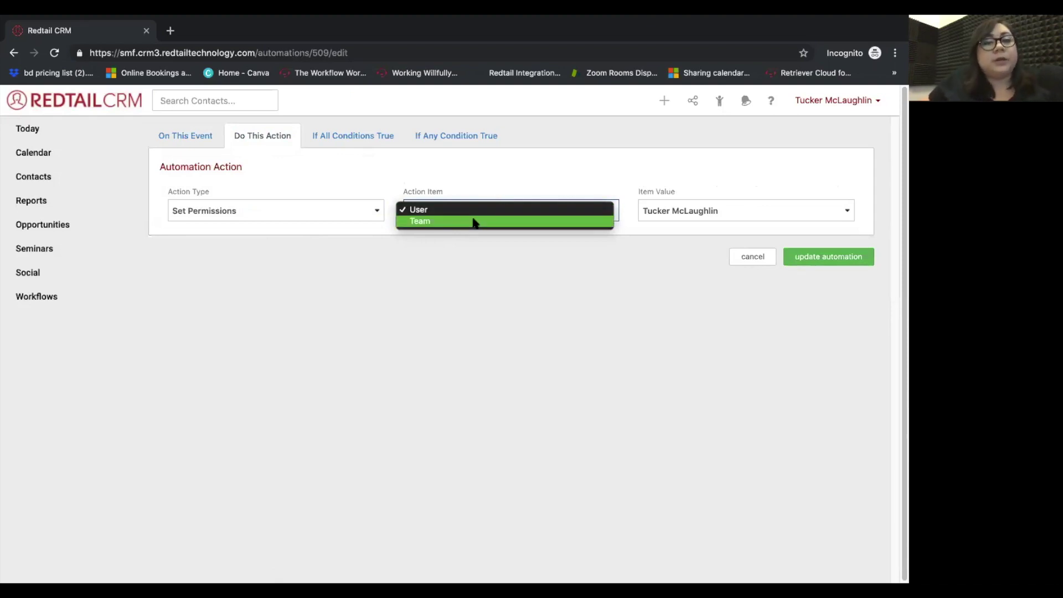
pyautogui.click(497, 189)
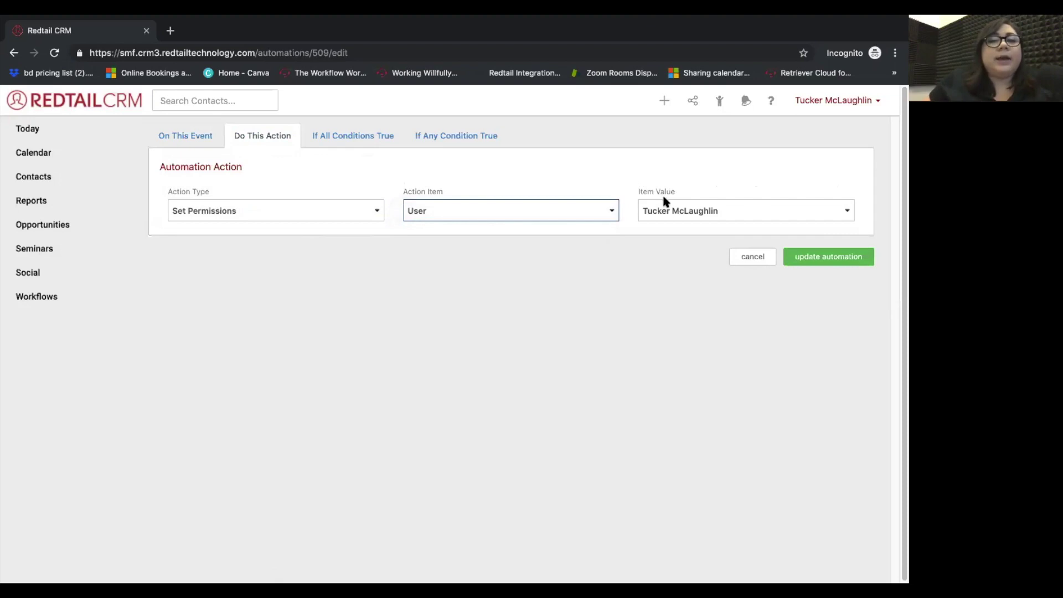
pyautogui.click(667, 209)
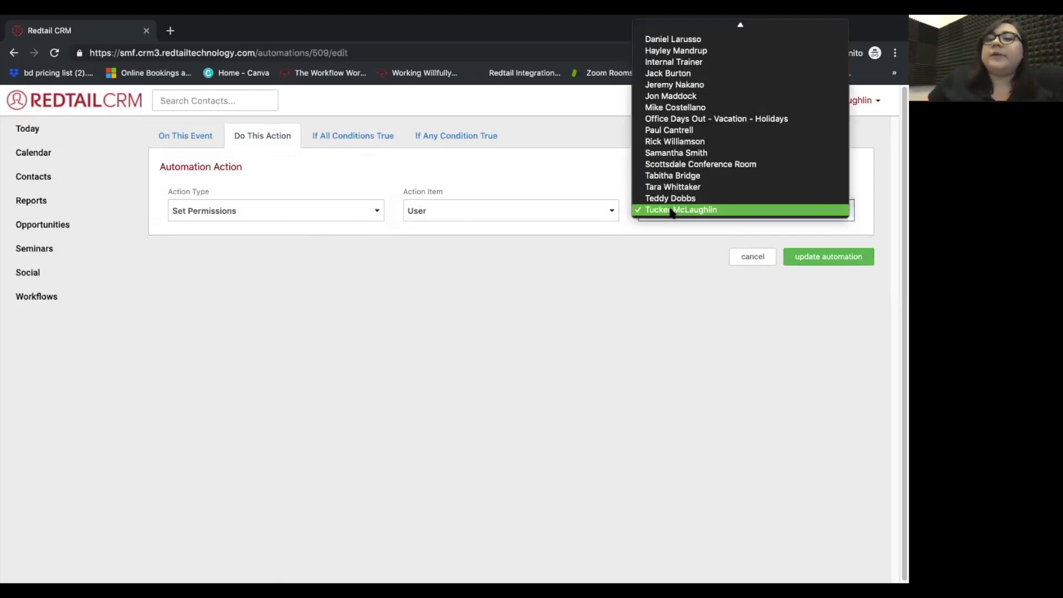
pyautogui.click(613, 193)
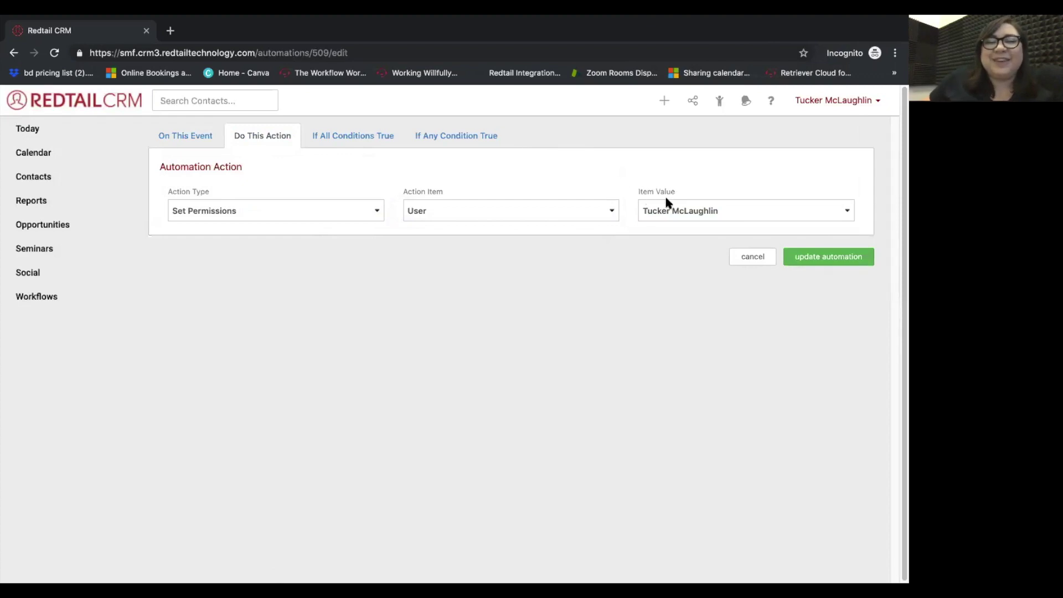
# Step: Review the Brand New Prospects automation's trigger event, action and all-true conditions, and leave it without saving
pyautogui.click(371, 144)
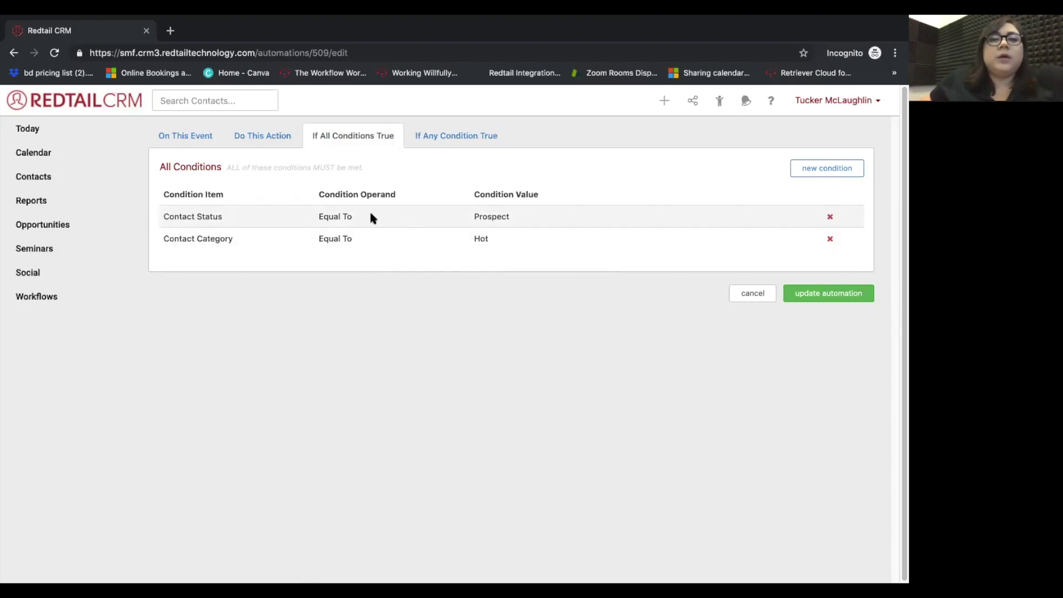
pyautogui.click(195, 141)
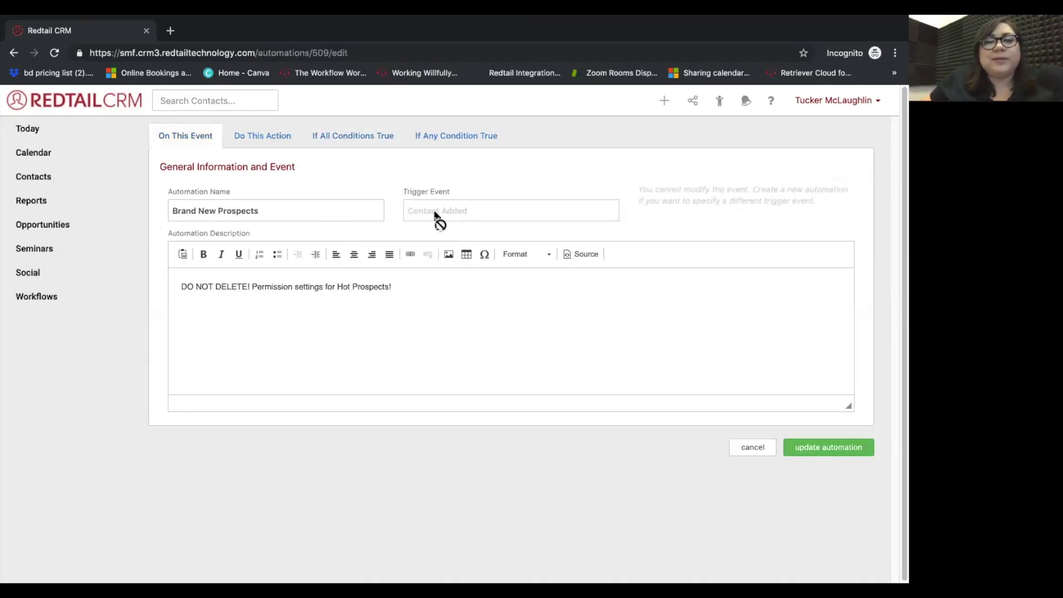
pyautogui.click(262, 140)
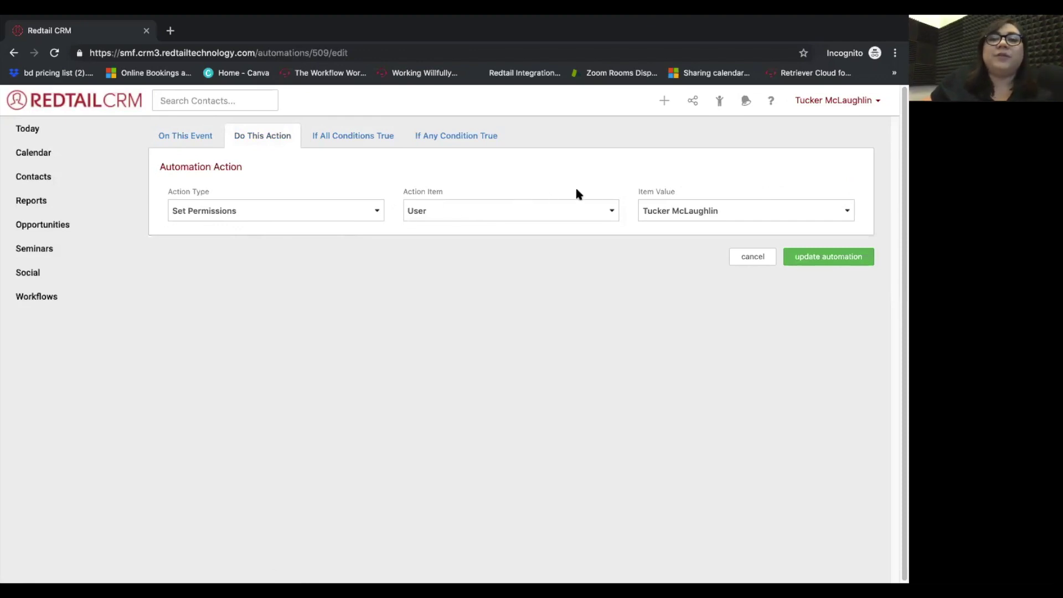
pyautogui.click(374, 135)
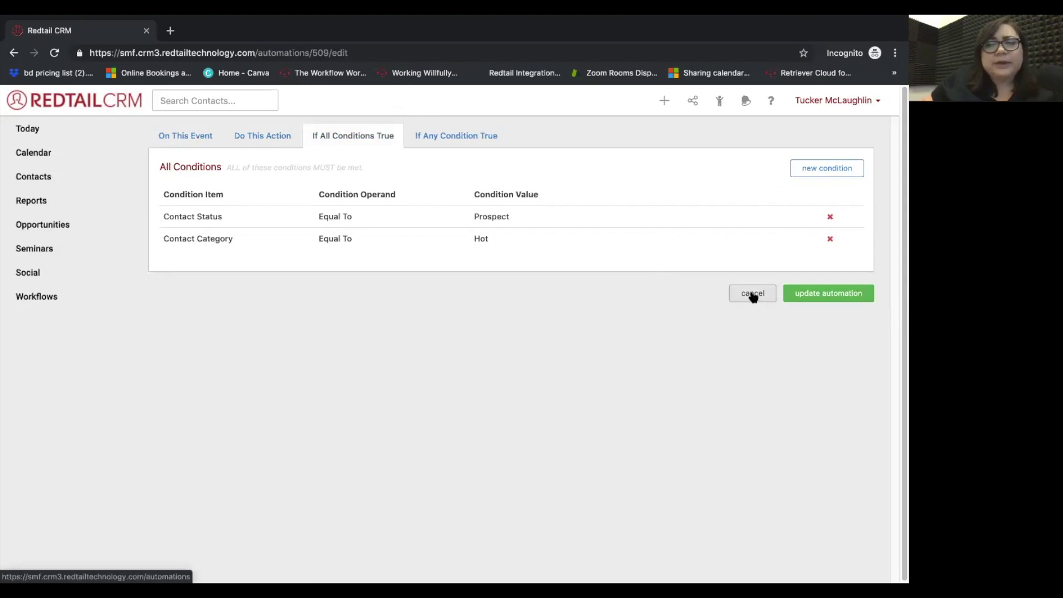
pyautogui.click(754, 295)
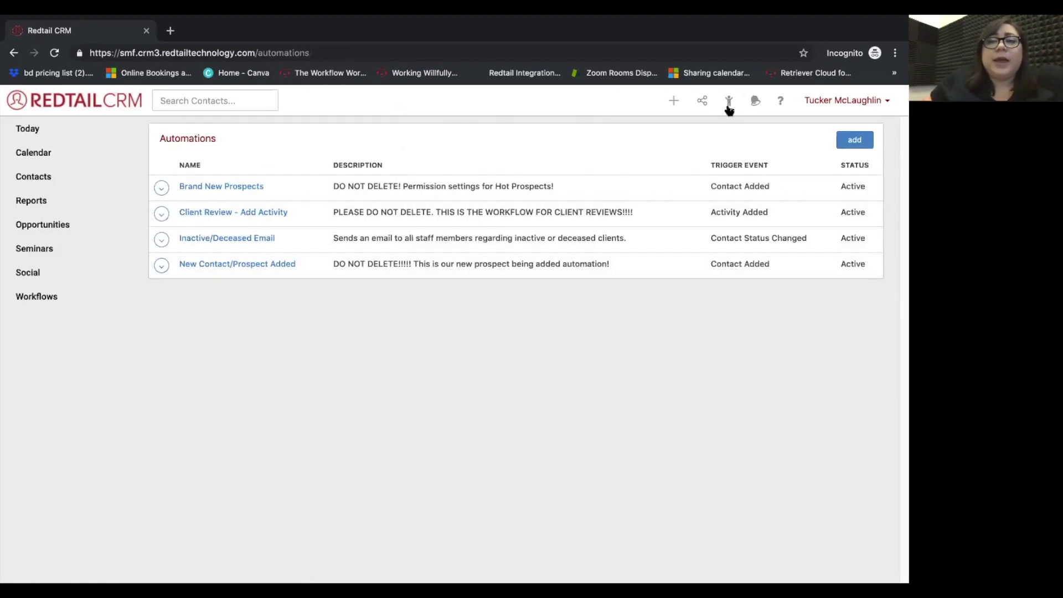
# Step: Open the most recently viewed hot prospect, check the contact's permissions and roles, and return to the contact overview
pyautogui.click(730, 105)
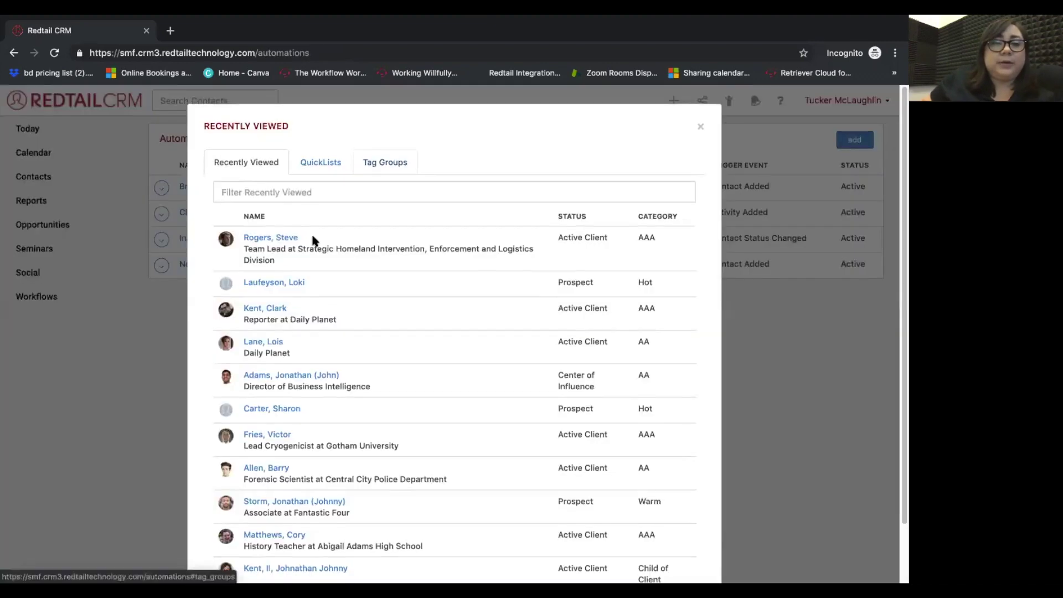
pyautogui.click(294, 284)
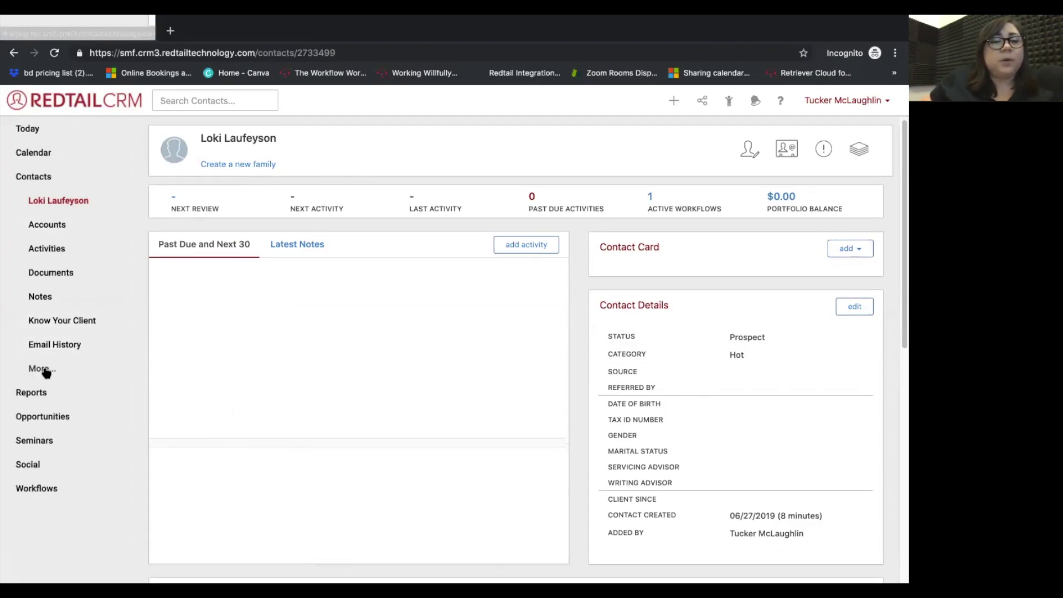
pyautogui.click(46, 370)
pyautogui.scroll(-4, 67, 356)
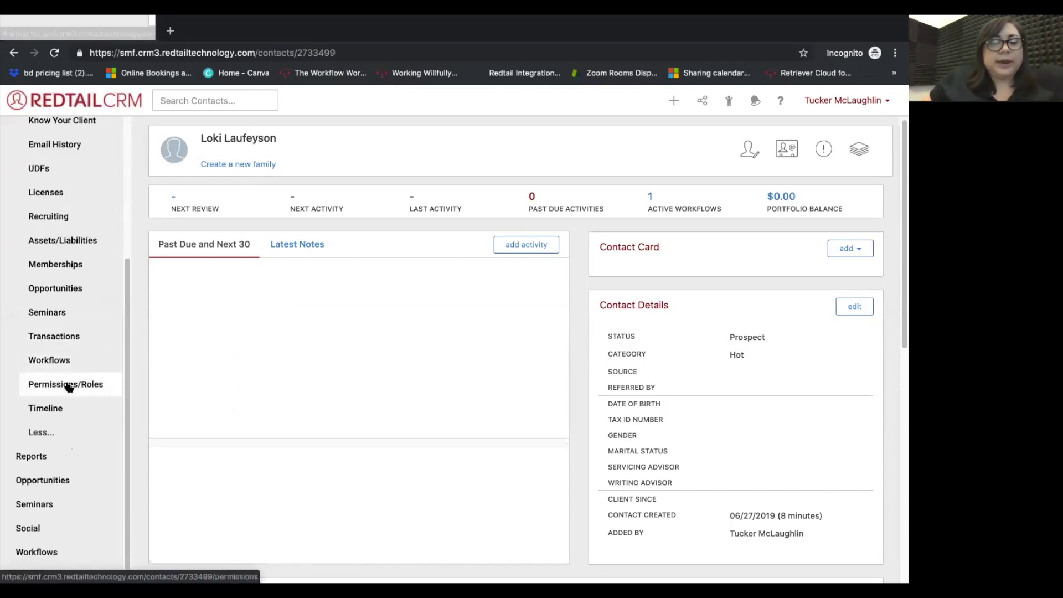
pyautogui.click(69, 386)
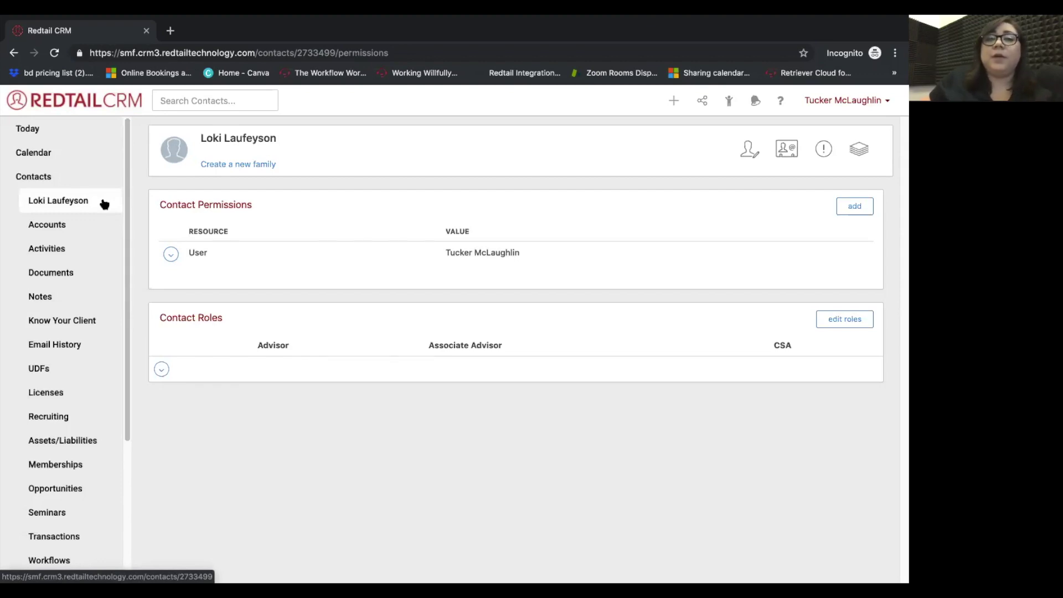
pyautogui.click(103, 205)
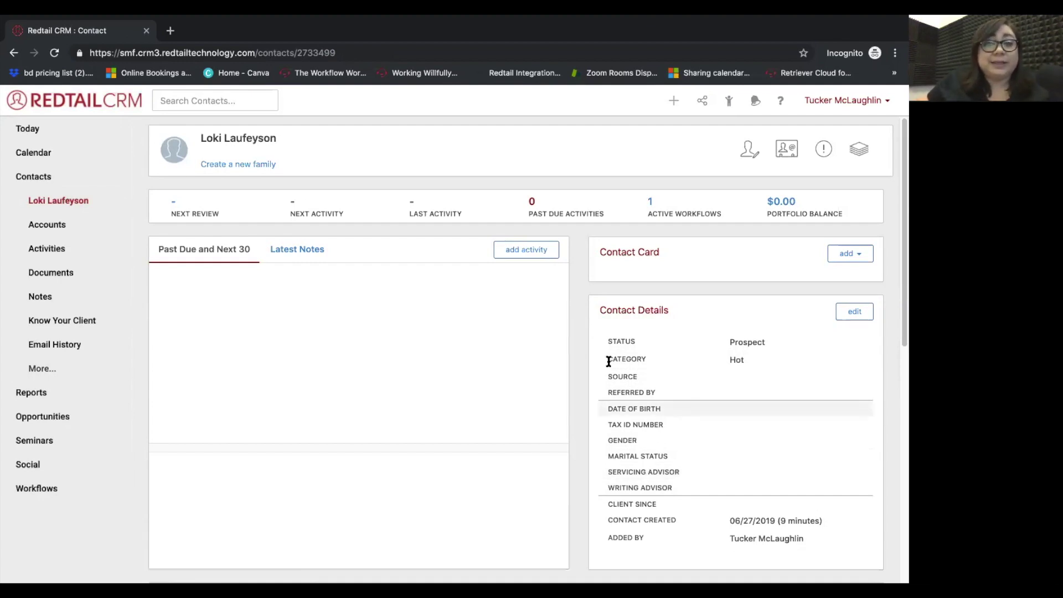
# Step: Start a new automation in the account's automation templates
pyautogui.click(832, 104)
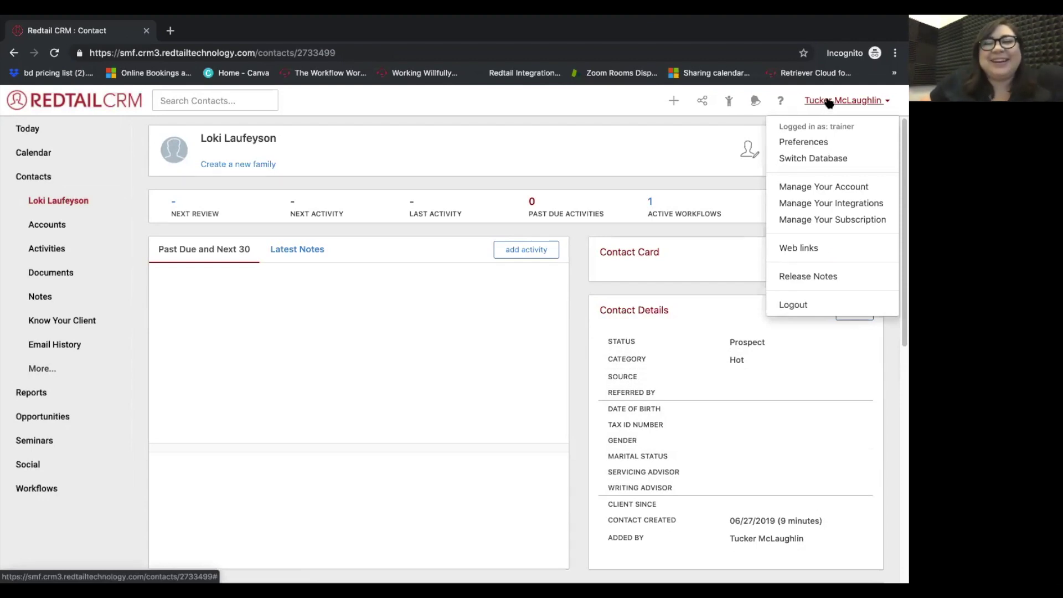
pyautogui.click(813, 192)
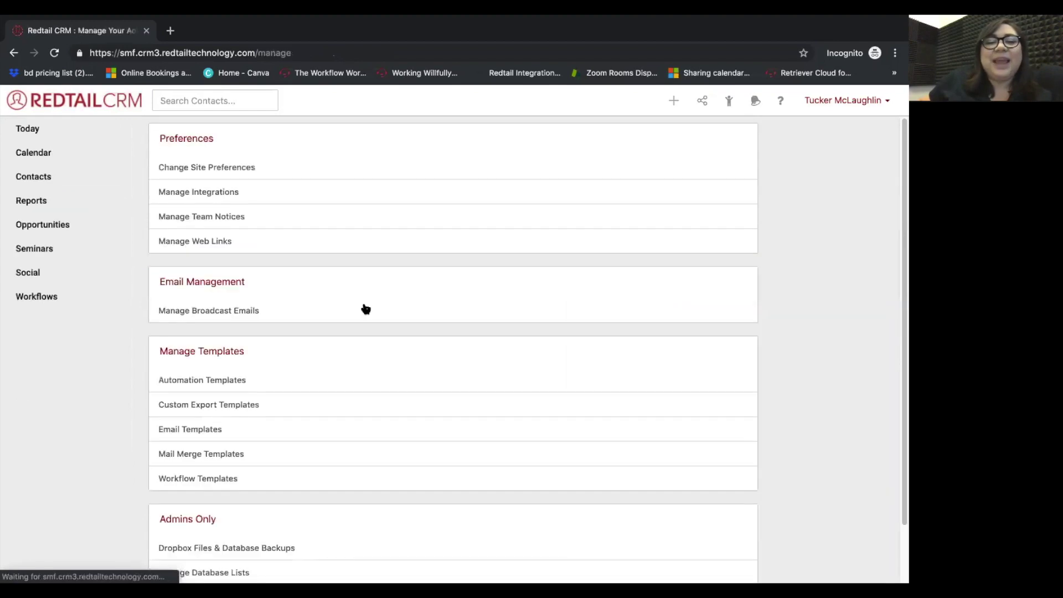
pyautogui.click(222, 385)
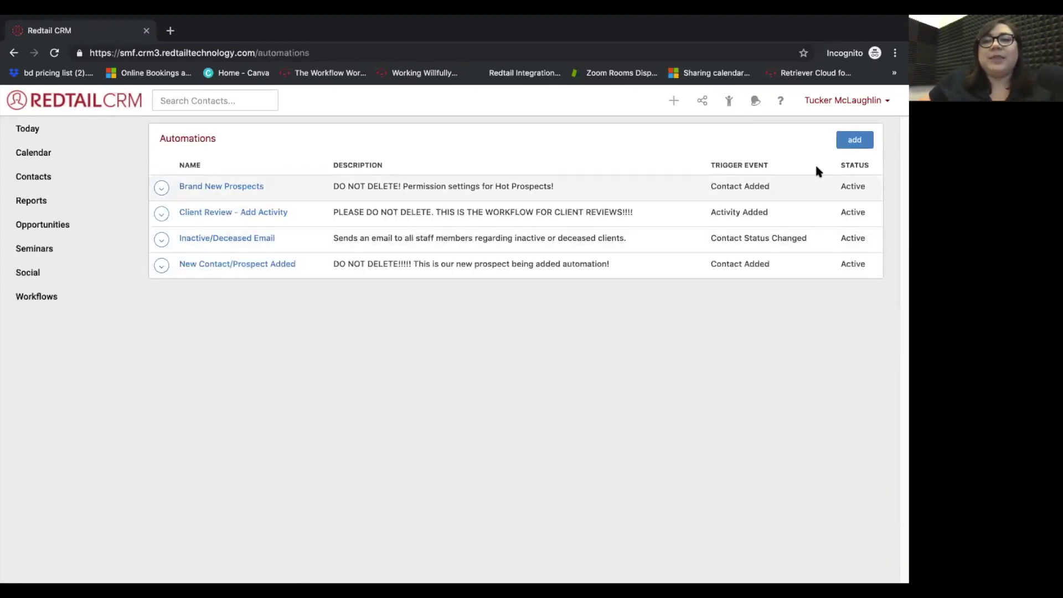
pyautogui.click(844, 145)
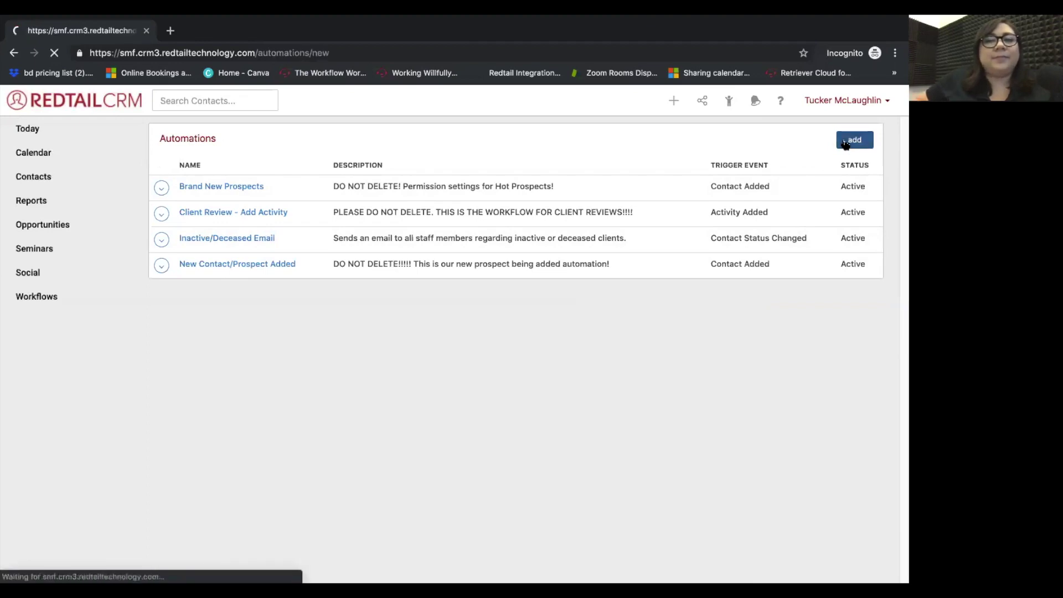
# Step: Name the new automation "Hot Prospect's Servicing Advisor"
pyautogui.click(350, 206)
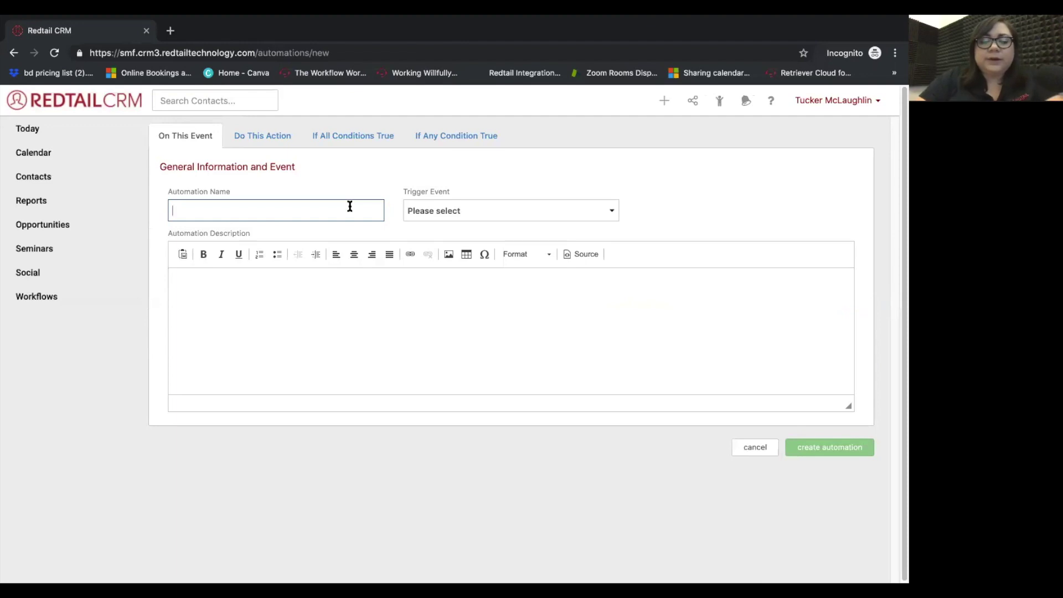
pyautogui.write('Prospects')
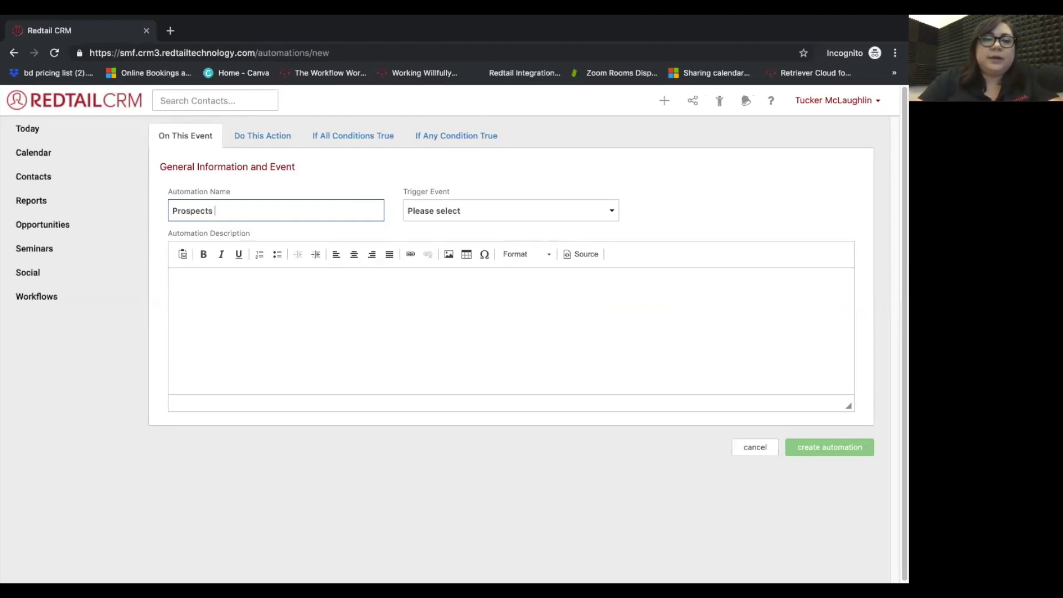
pyautogui.write('s Servic')
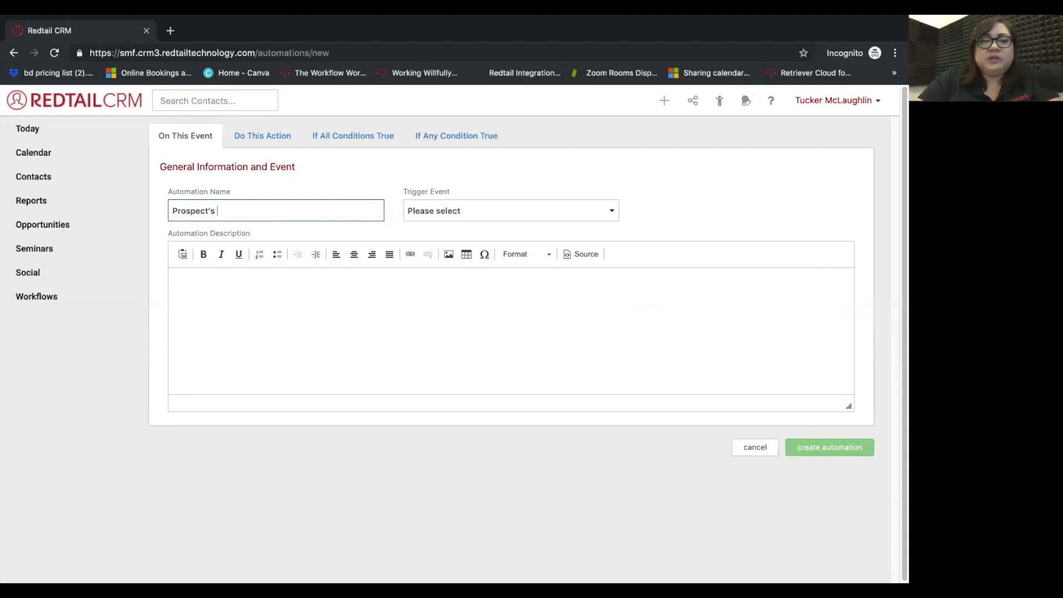
pyautogui.write('ing ')
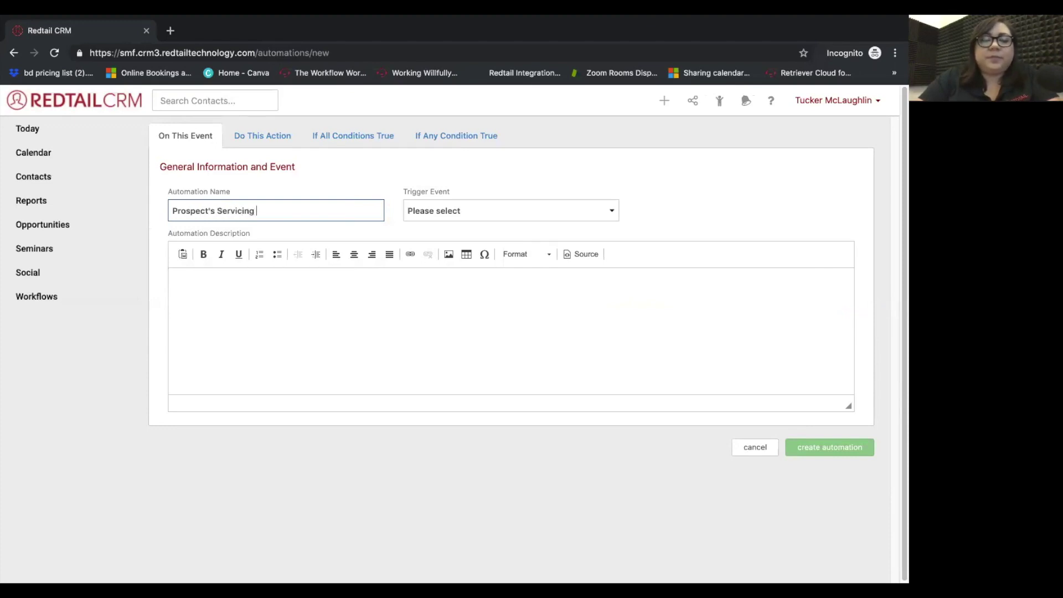
pyautogui.write('Advisor')
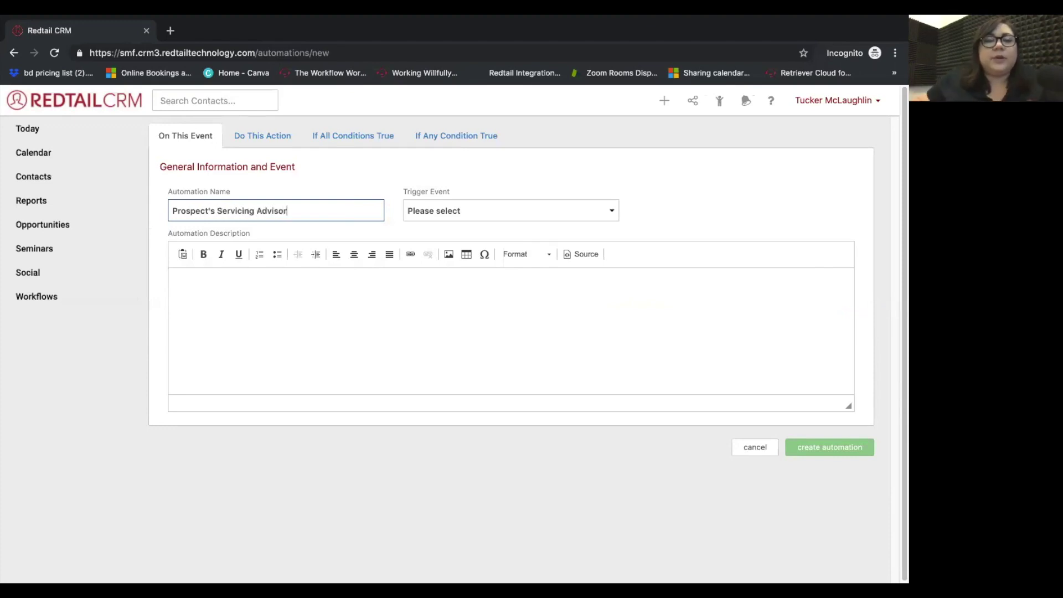
pyautogui.click(171, 211)
pyautogui.write('Hot')
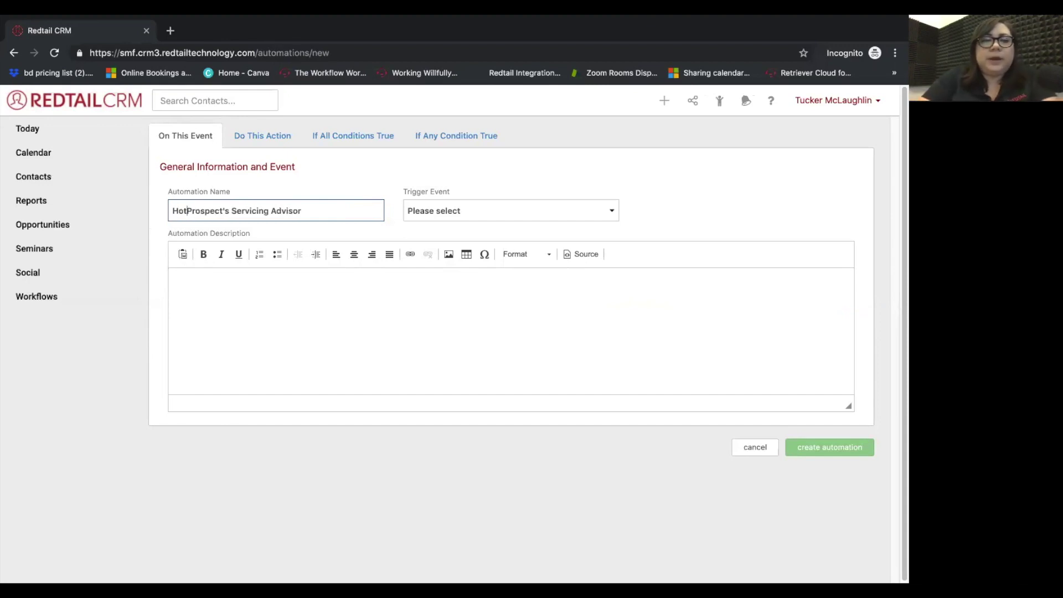
# Step: Trigger on Contact Added and enter the description "Do not delete...please?! This is for our hot prospects who are brand new....the servicing advisor is the same."
pyautogui.click(439, 211)
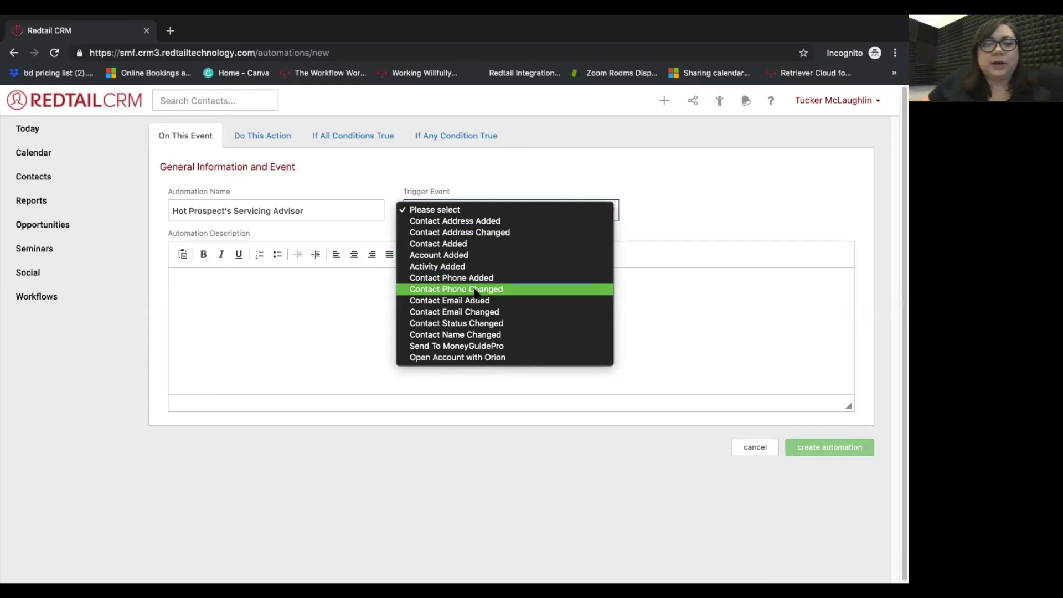
pyautogui.click(443, 245)
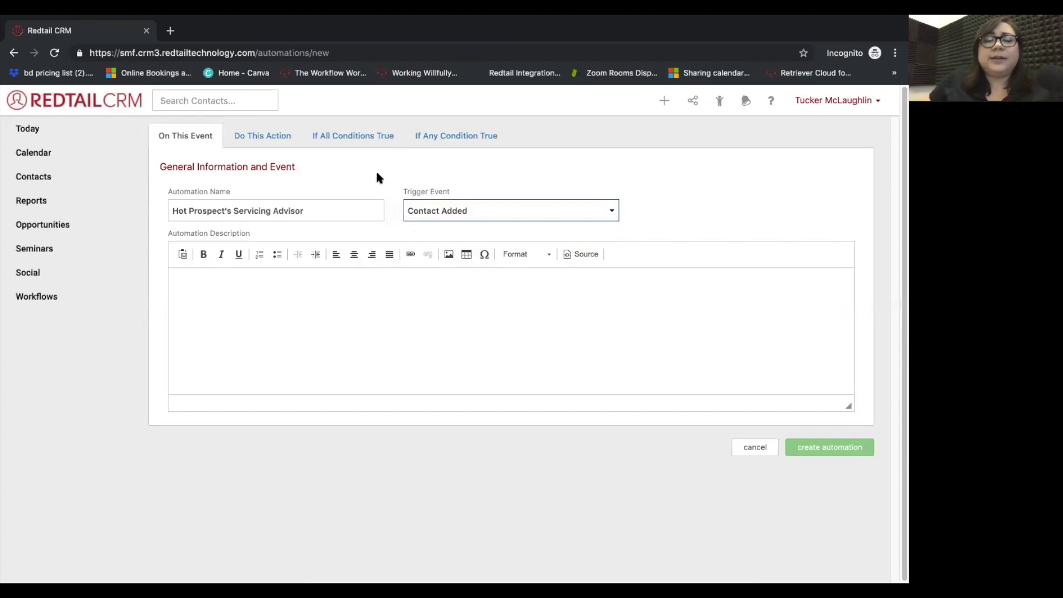
pyautogui.click(295, 298)
pyautogui.write('Do not delet')
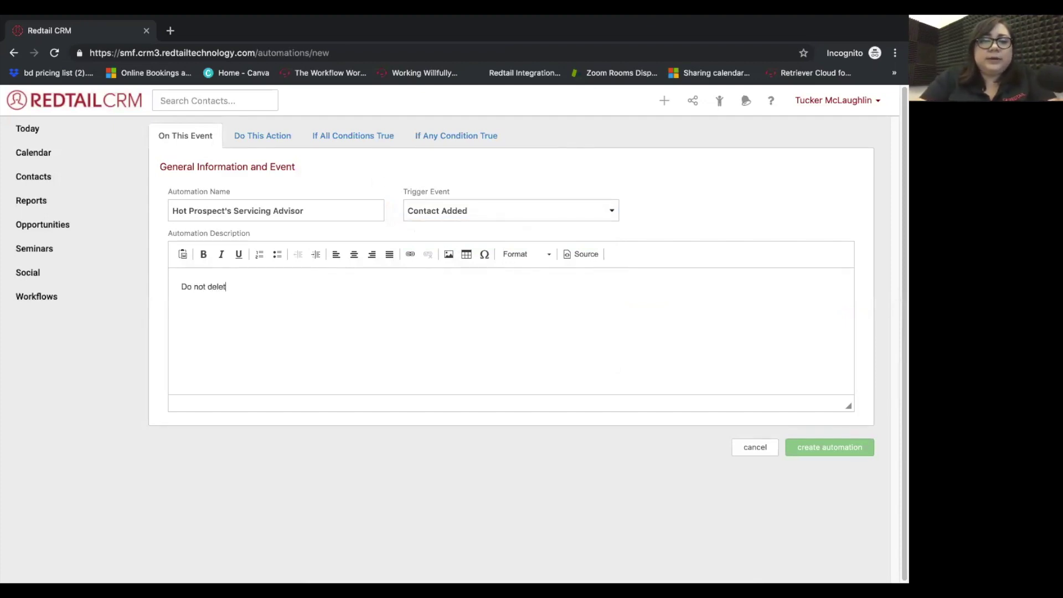
pyautogui.write('e...please?! ')
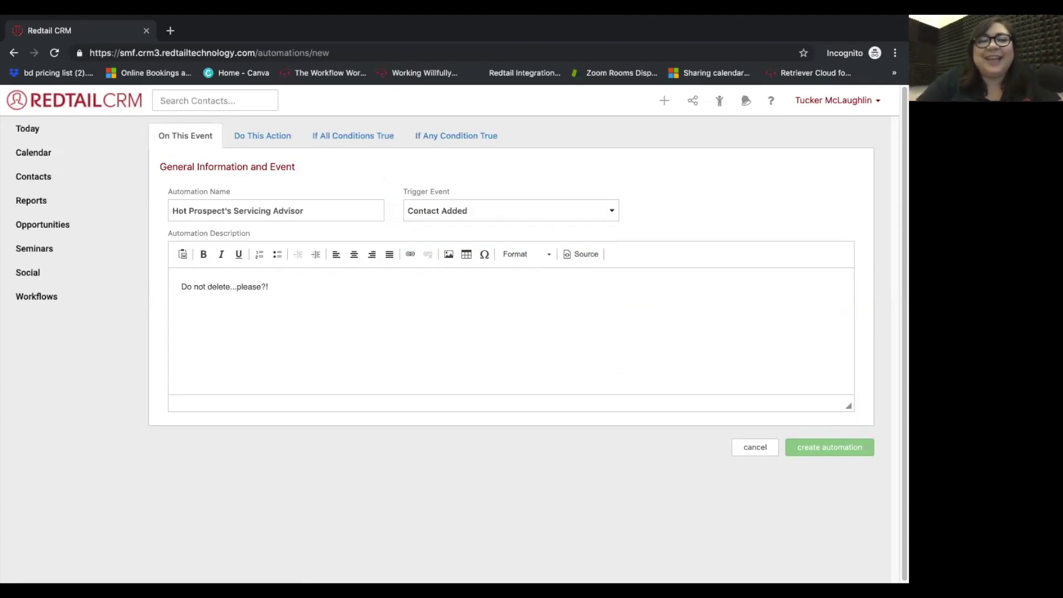
pyautogui.write('This is for')
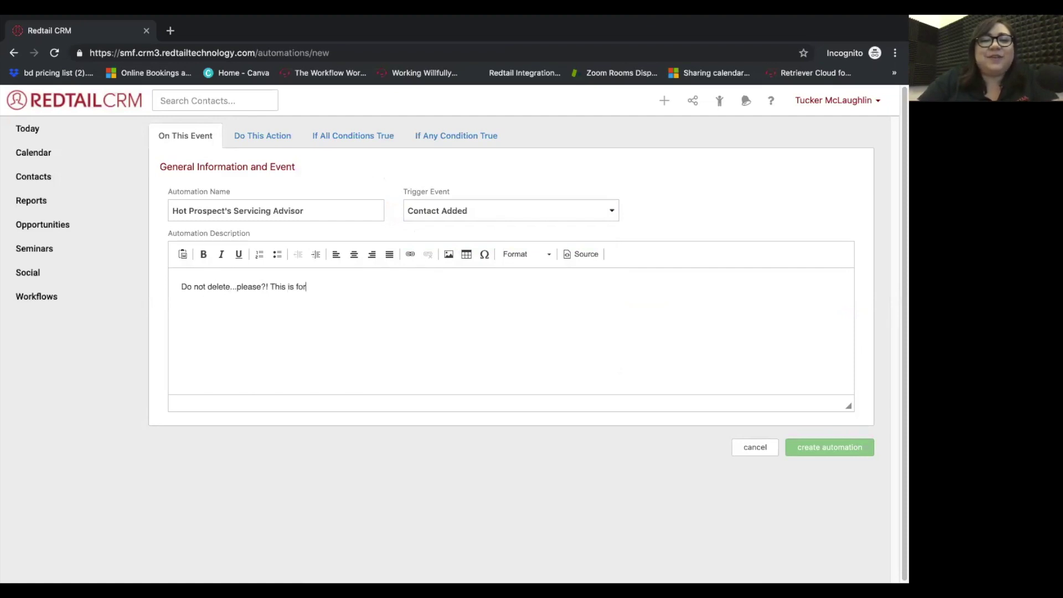
pyautogui.write(' our hot prospects who are brand new')
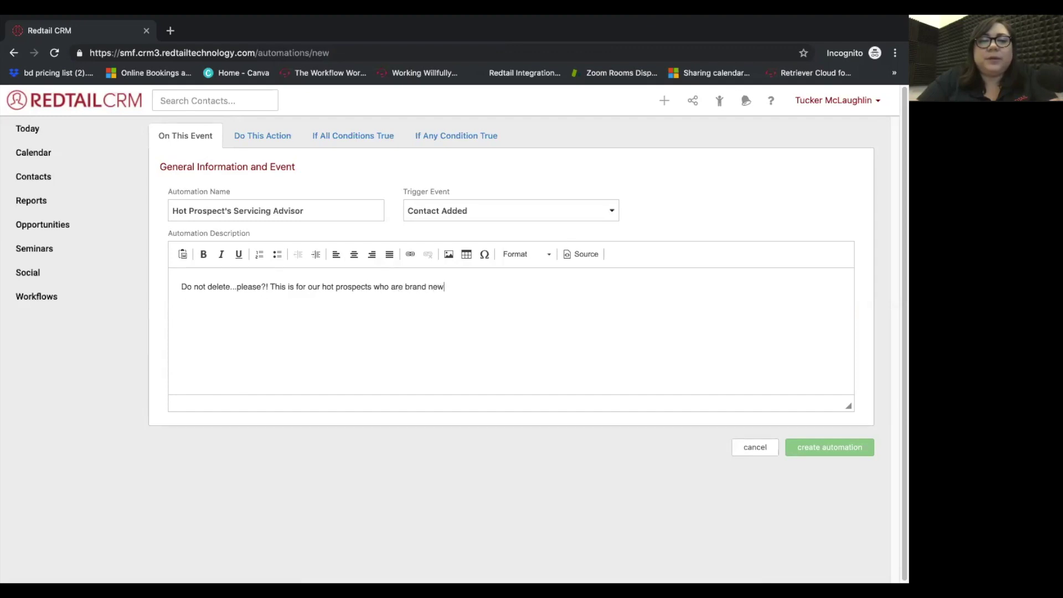
pyautogui.write('....the servicing advisor is the same.')
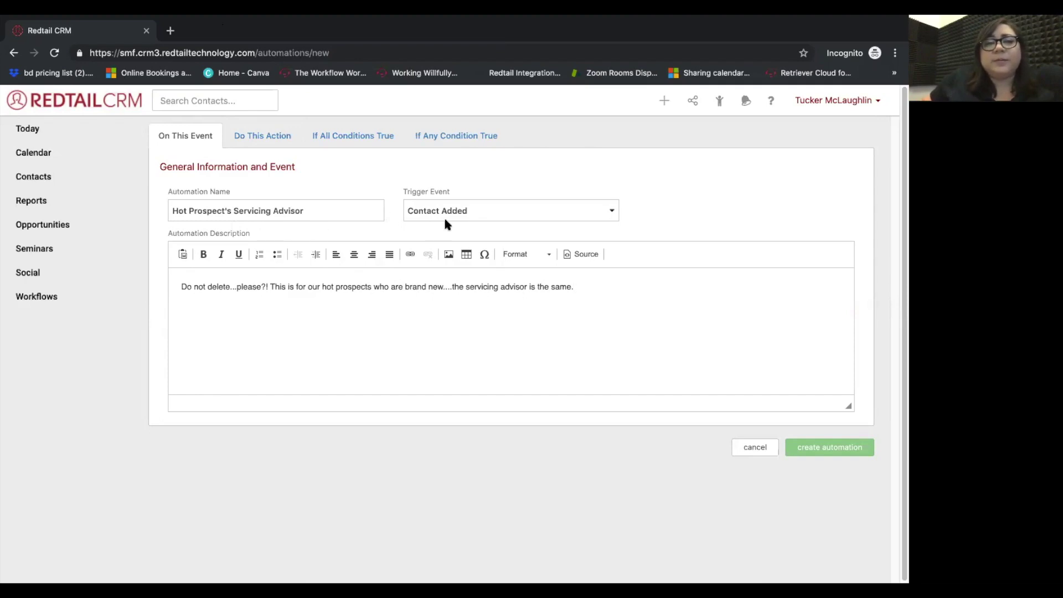
# Step: Define the automation's action as Set Field on Contact Servicing Advisor, with the signed-in user's own name as the item value
pyautogui.click(253, 139)
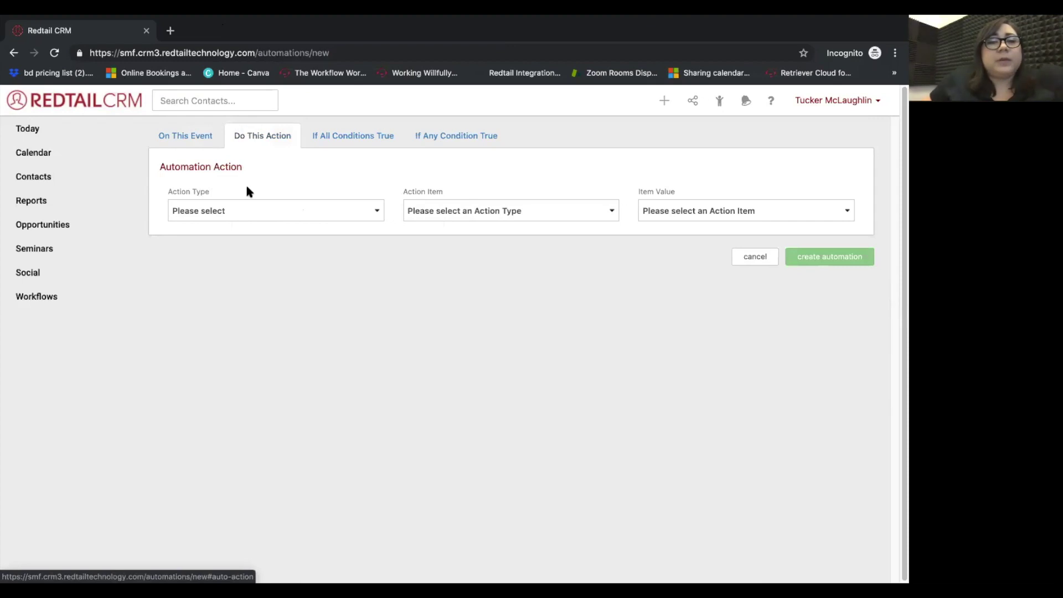
pyautogui.click(237, 209)
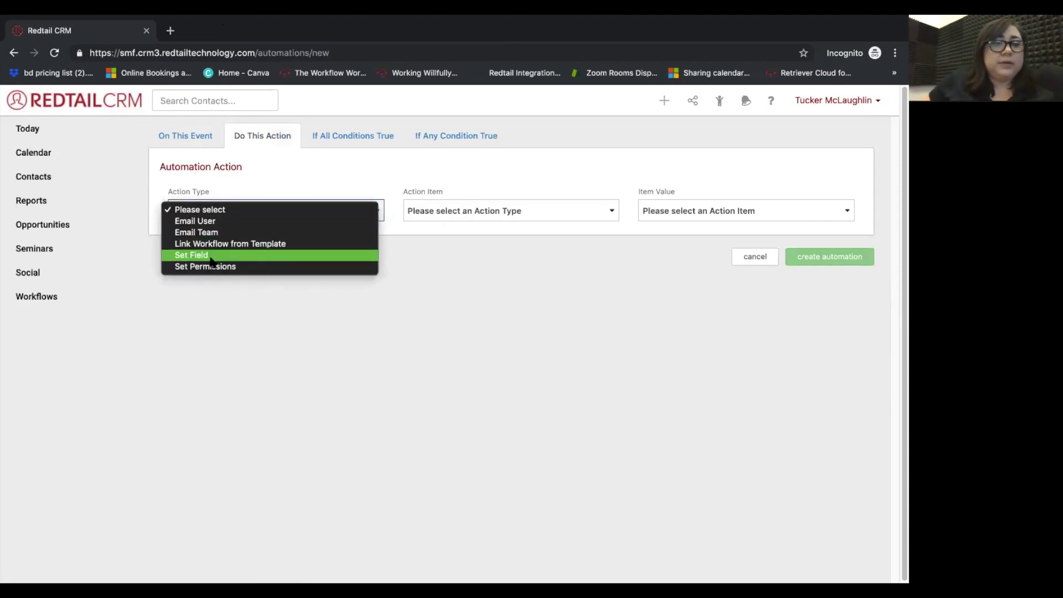
pyautogui.click(211, 256)
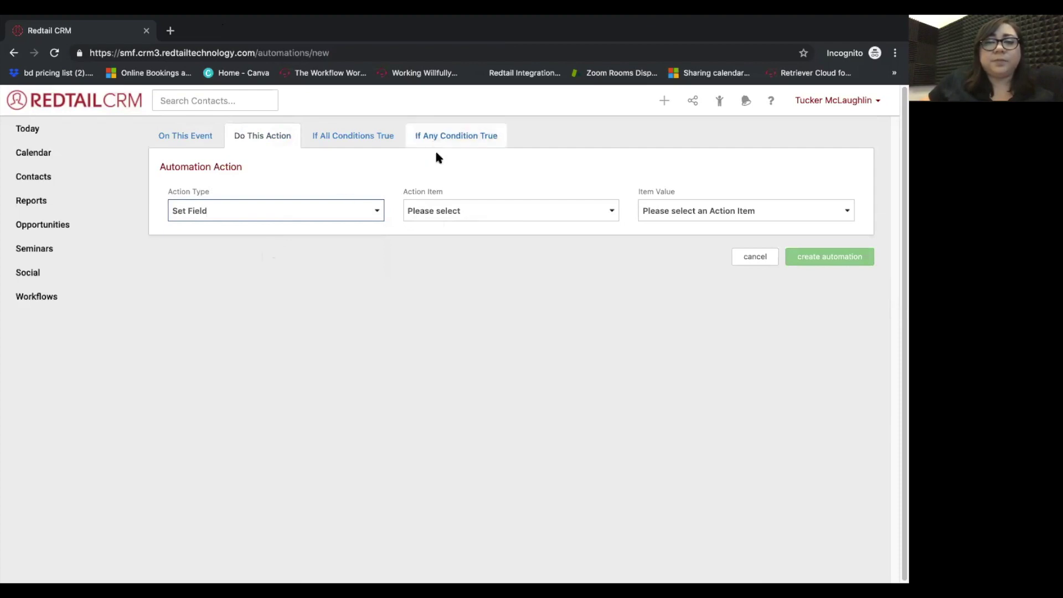
pyautogui.click(452, 210)
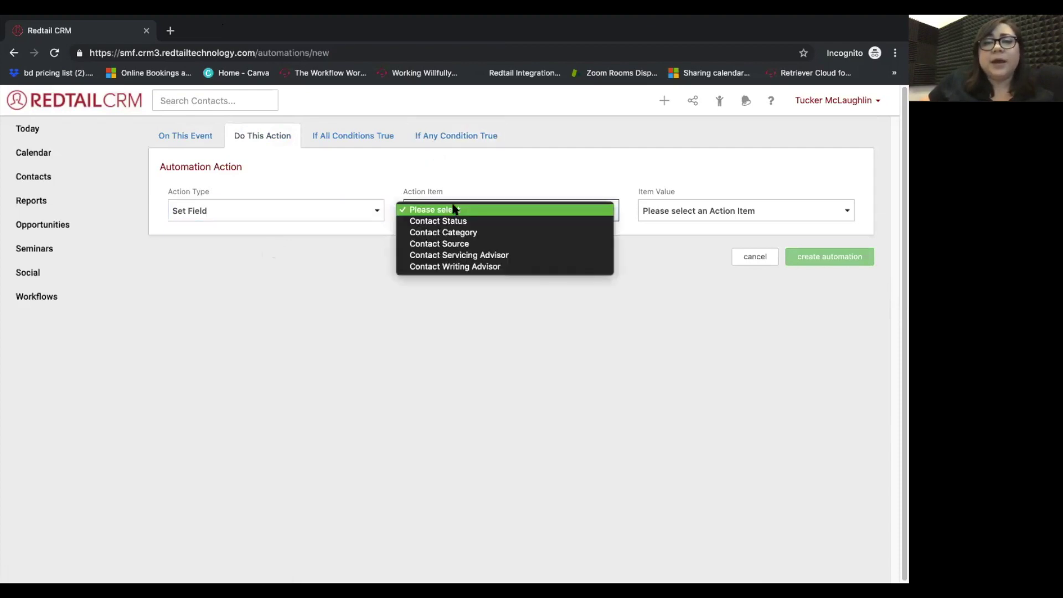
pyautogui.click(477, 256)
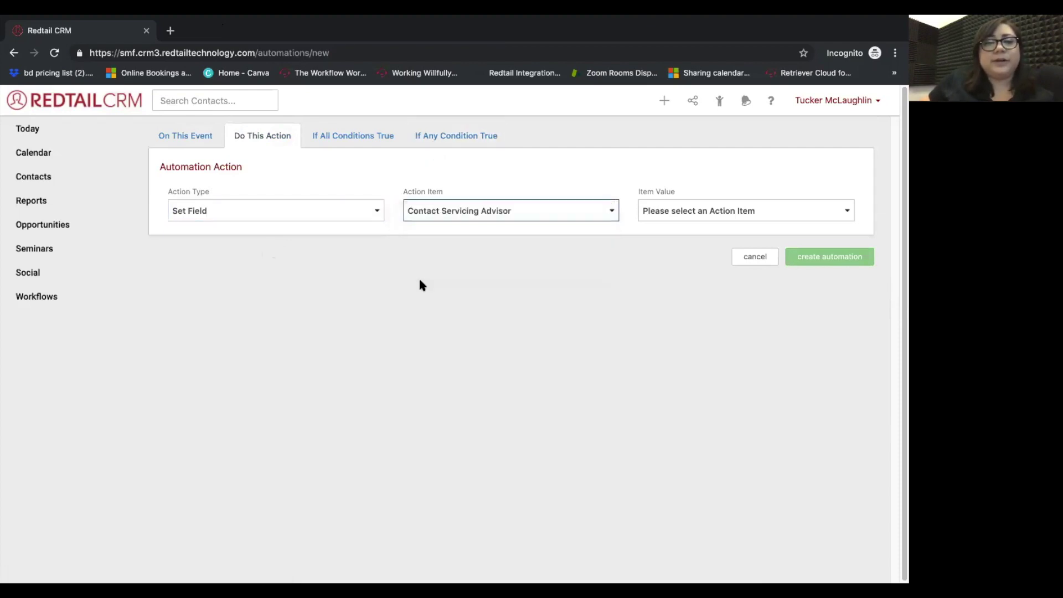
pyautogui.click(673, 211)
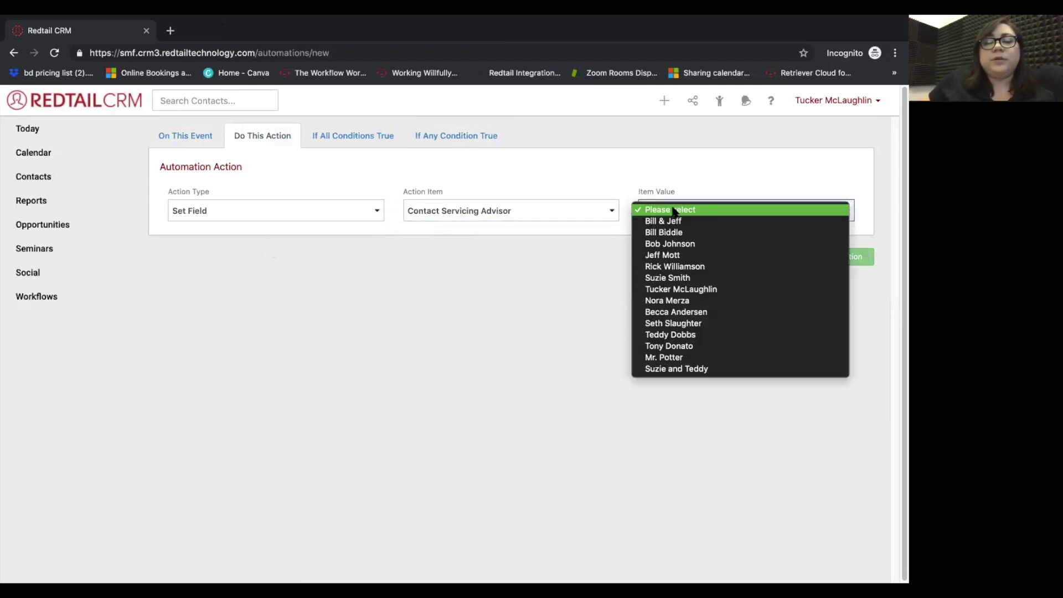
pyautogui.click(675, 289)
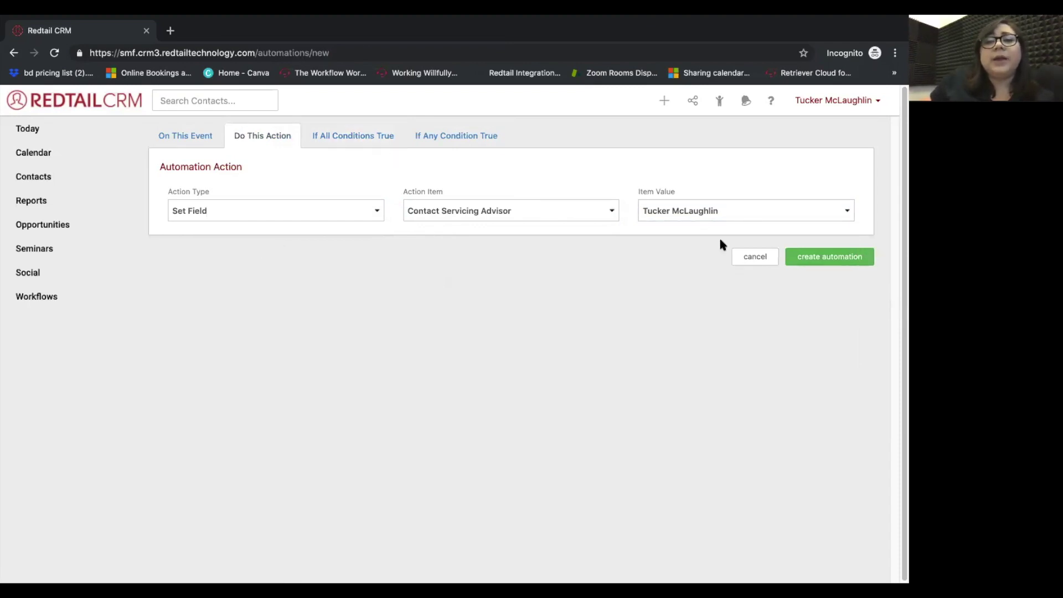
# Step: Recheck the trigger event and add an all-true condition requiring Contact Status Equal To Prospect
pyautogui.click(182, 142)
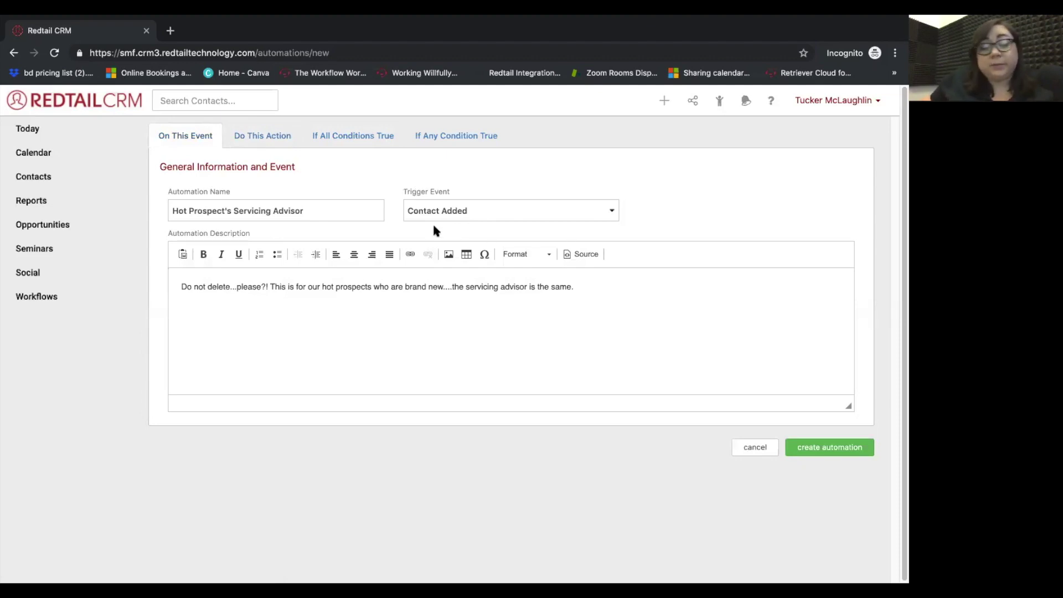
pyautogui.click(335, 140)
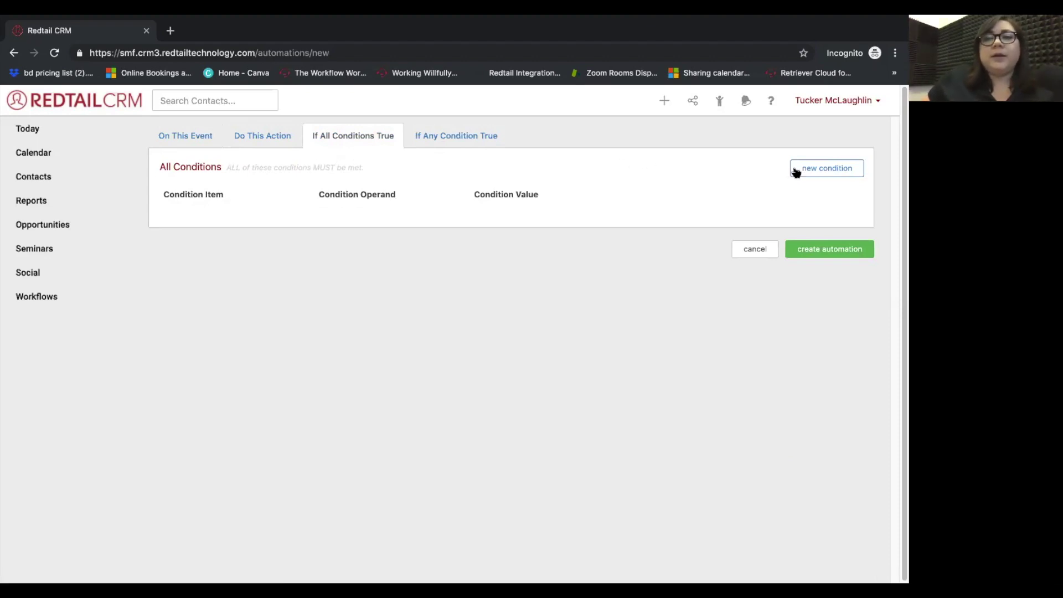
pyautogui.click(807, 173)
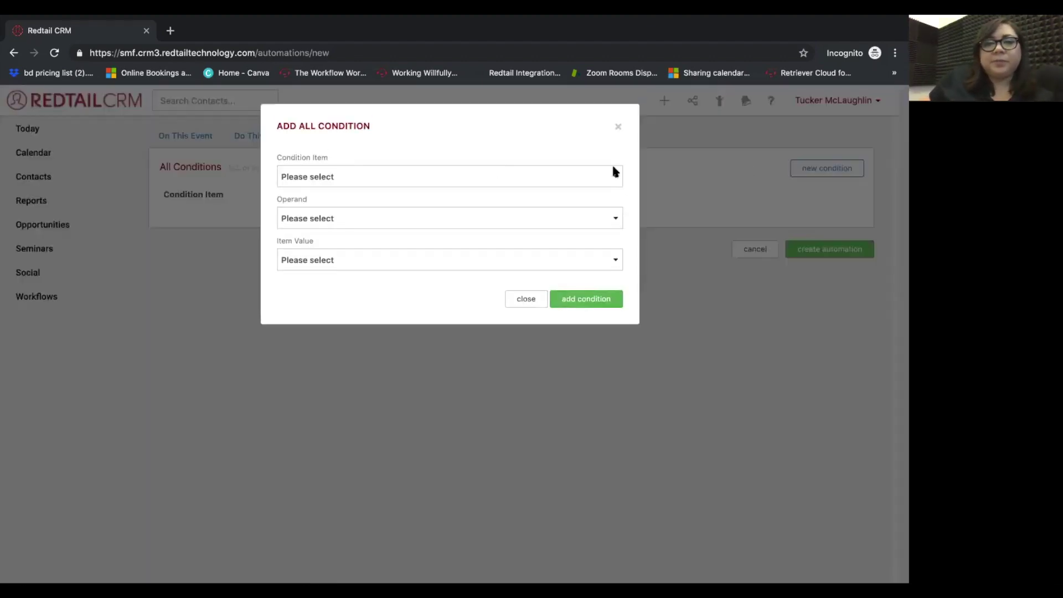
pyautogui.click(449, 176)
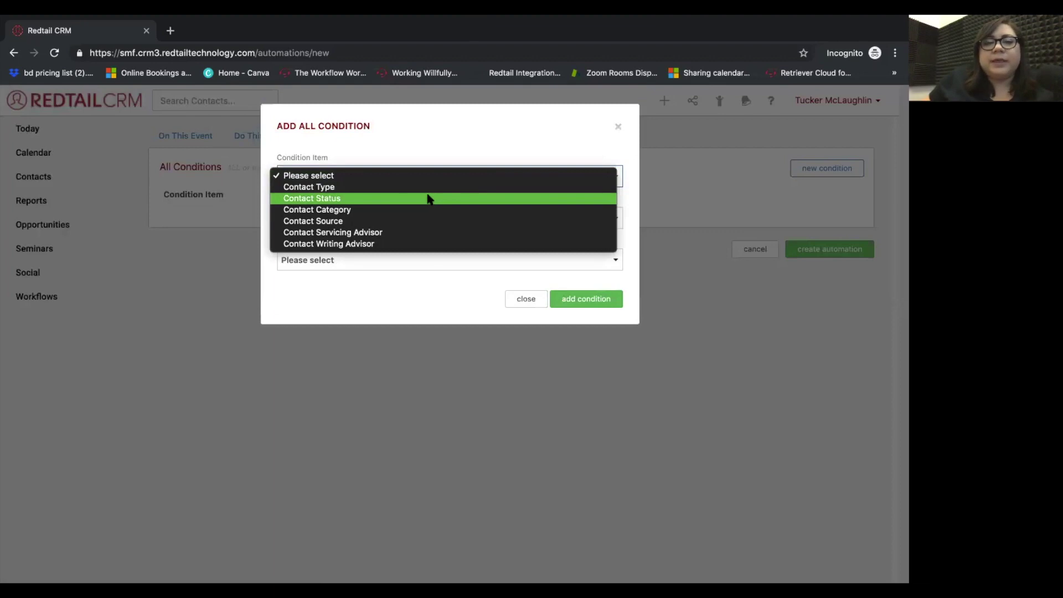
pyautogui.click(402, 201)
pyautogui.click(364, 214)
pyautogui.press('Return')
pyautogui.click(348, 260)
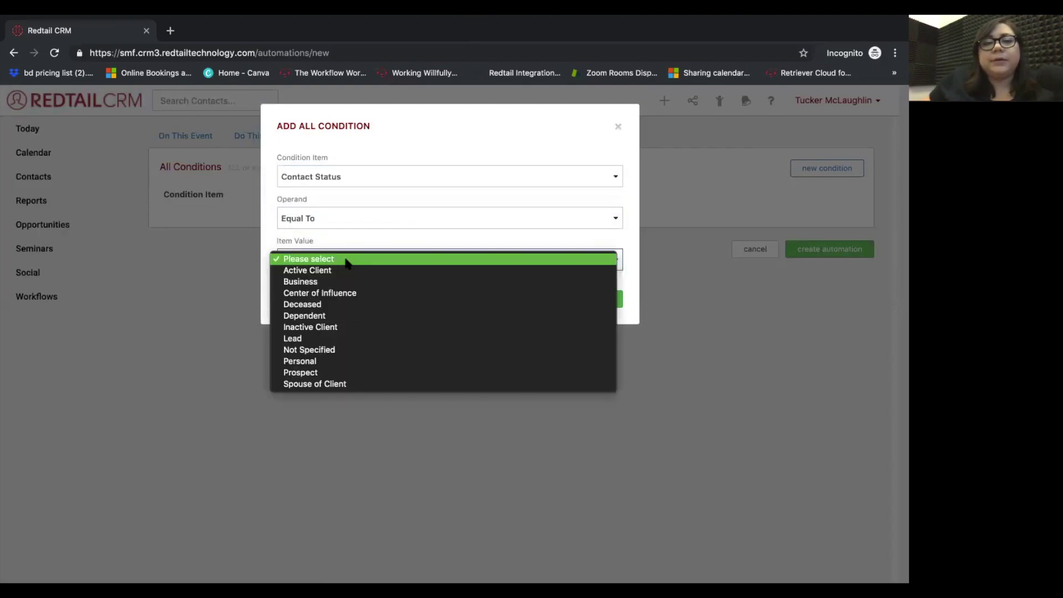
pyautogui.click(310, 372)
pyautogui.click(563, 308)
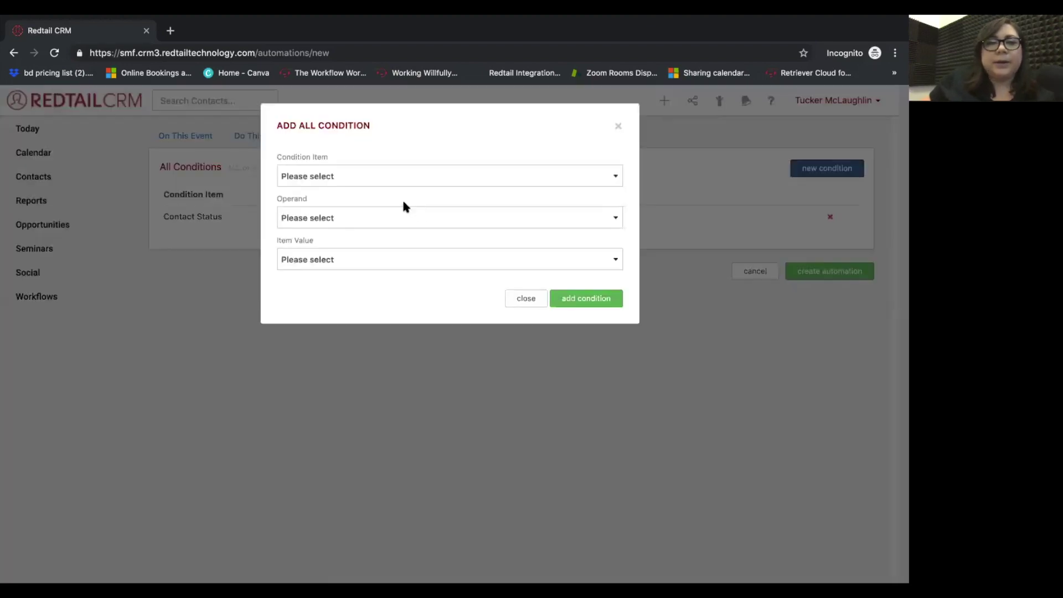
# Step: Add a second all-true condition requiring Contact Category Equal To Hot
pyautogui.click(356, 178)
pyautogui.click(335, 210)
pyautogui.click(335, 219)
pyautogui.click(335, 229)
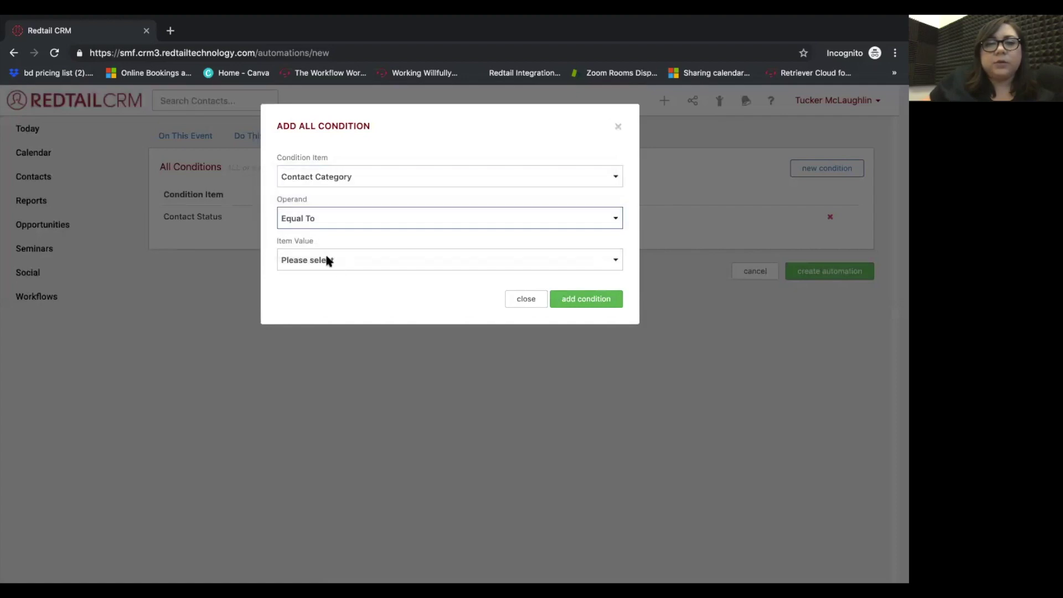
pyautogui.click(328, 261)
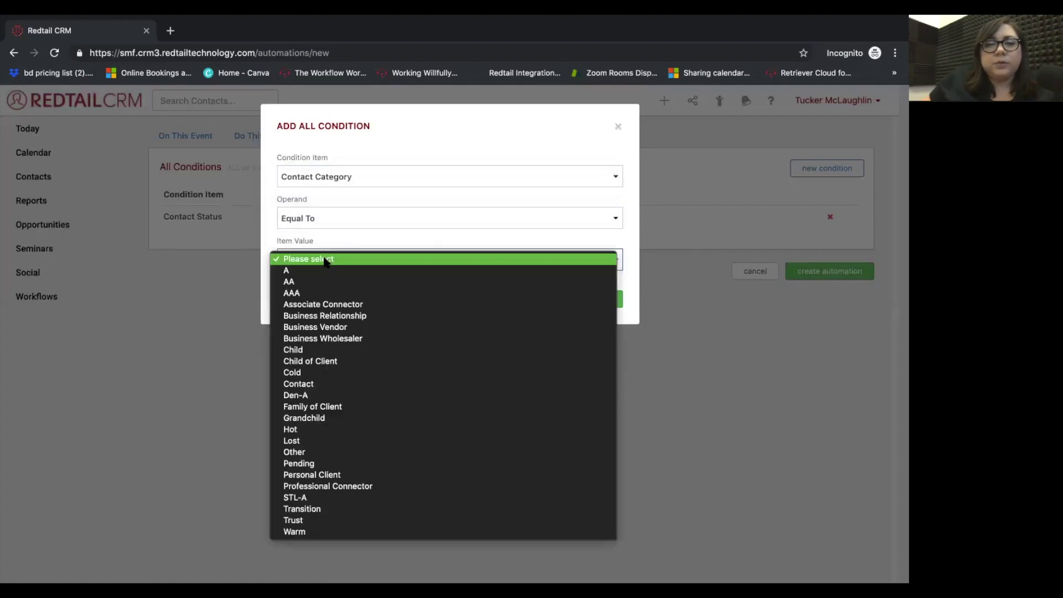
pyautogui.click(304, 429)
pyautogui.click(570, 304)
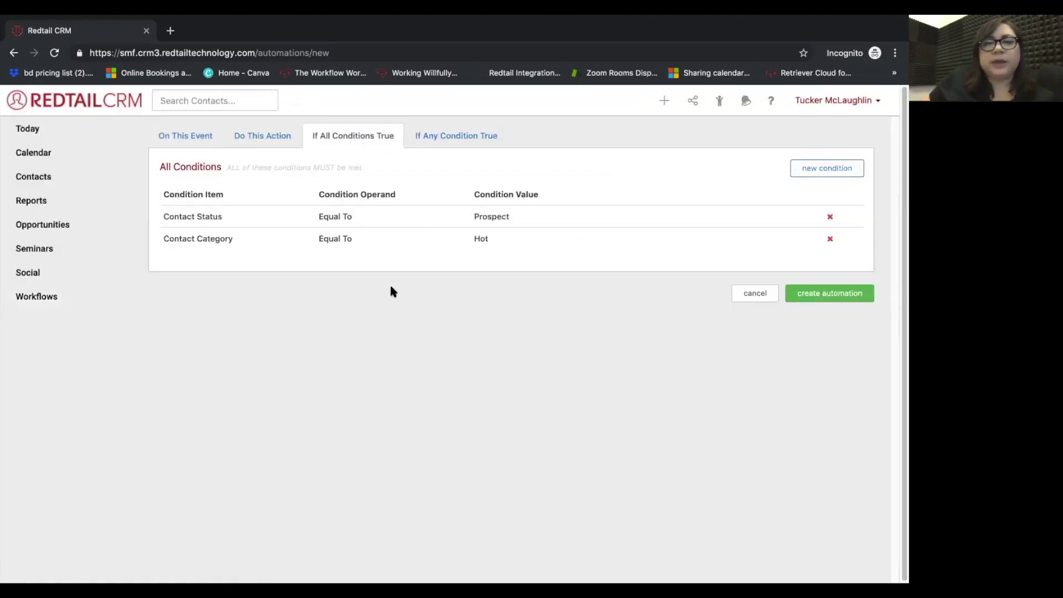
# Step: Review the automation's trigger event, action and all-true conditions, and create the automation
pyautogui.click(198, 144)
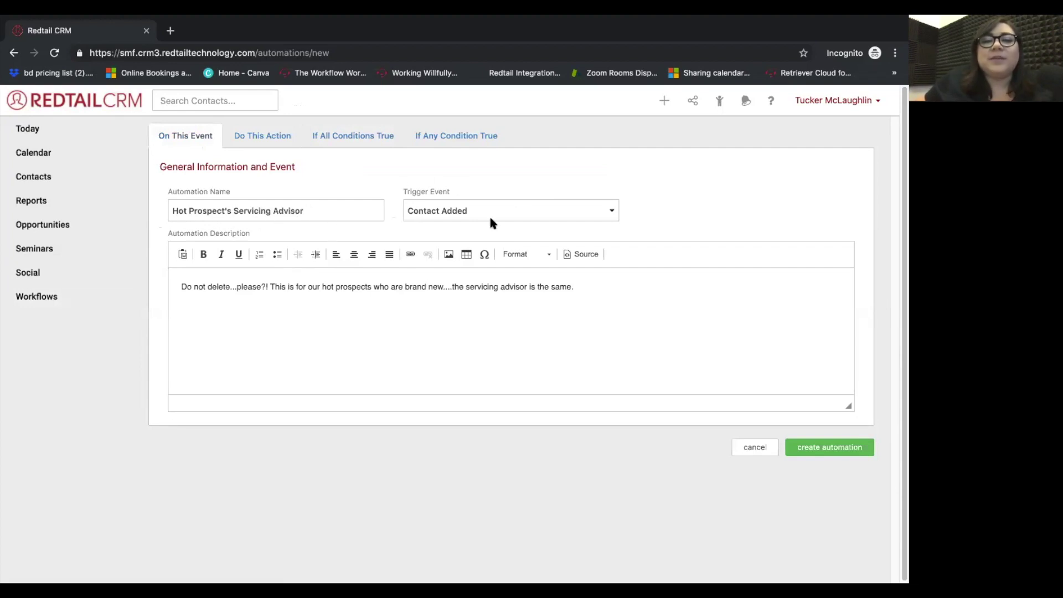
pyautogui.click(280, 140)
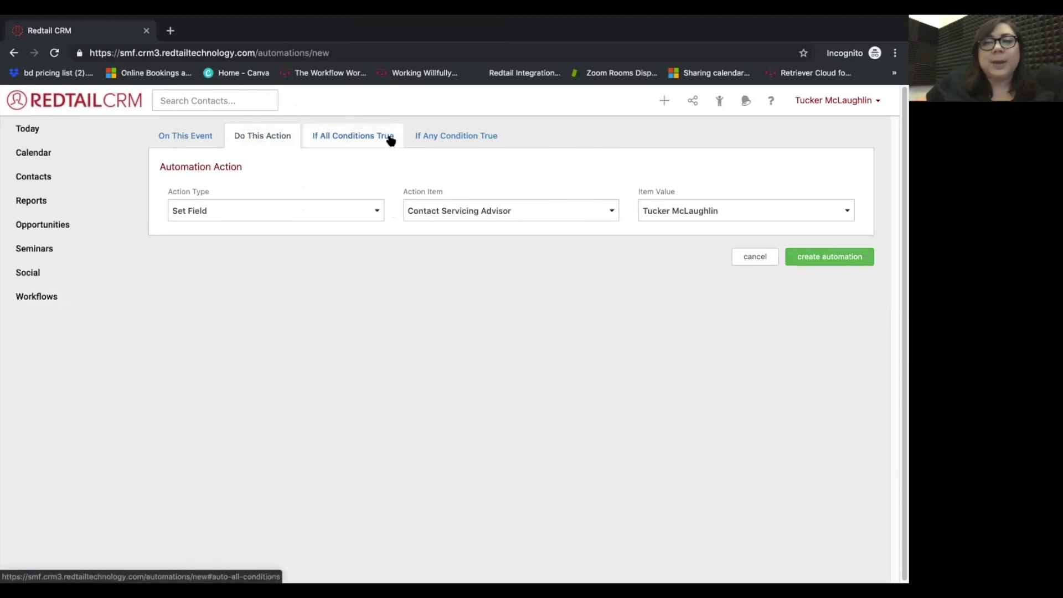
pyautogui.click(391, 141)
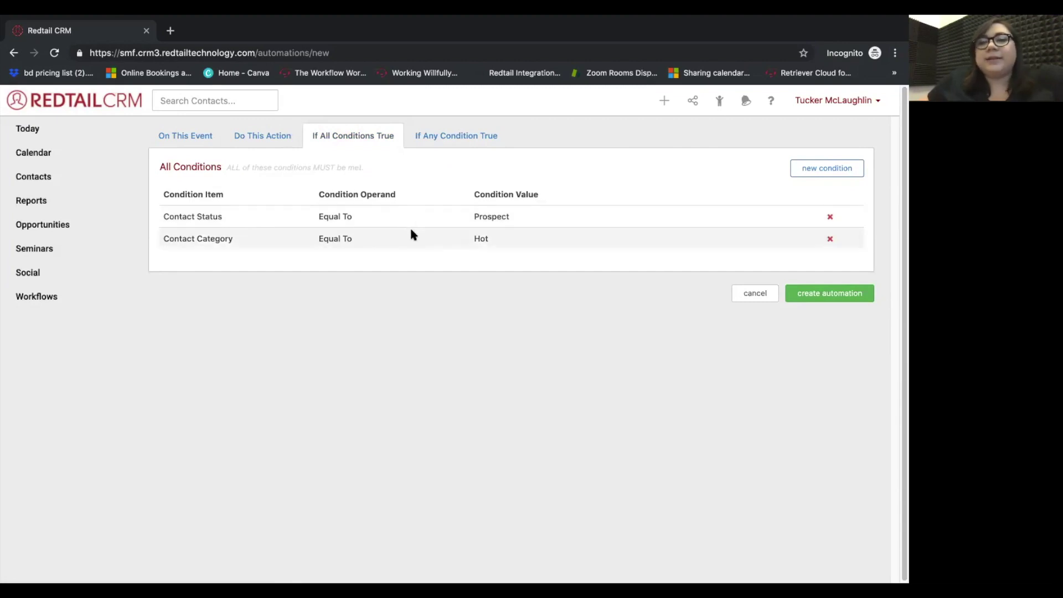
pyautogui.click(847, 299)
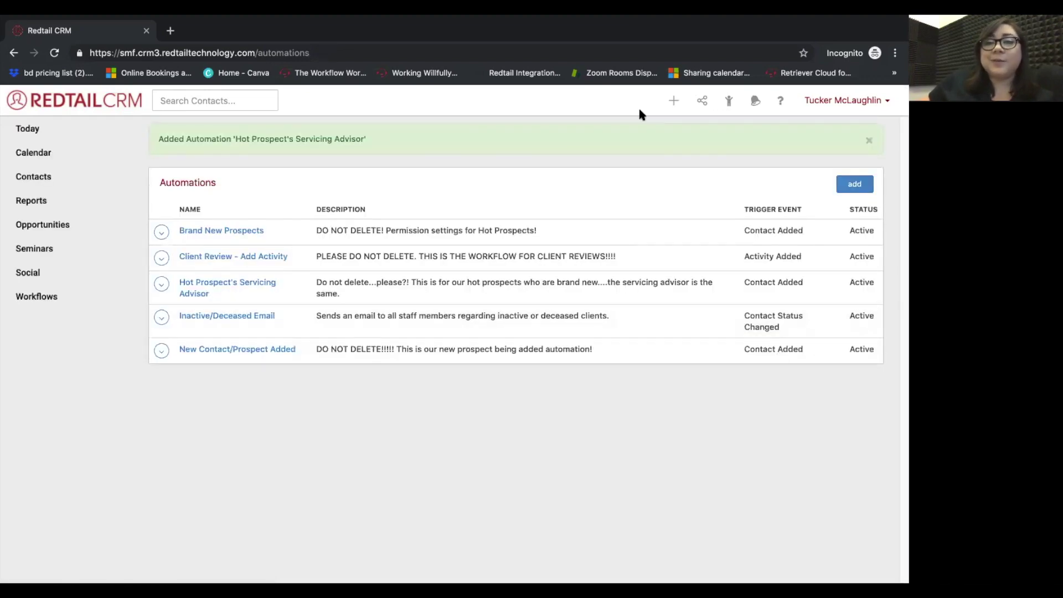
# Step: Start a new individual contact and enter the contact's first name, last name and nickname
pyautogui.click(674, 101)
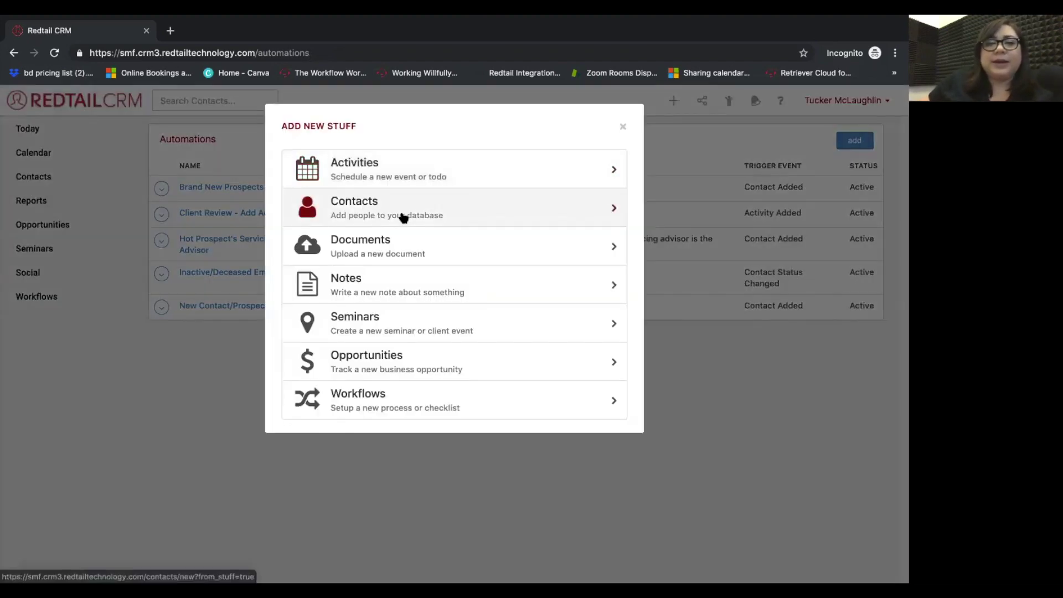
pyautogui.click(403, 216)
pyautogui.click(343, 175)
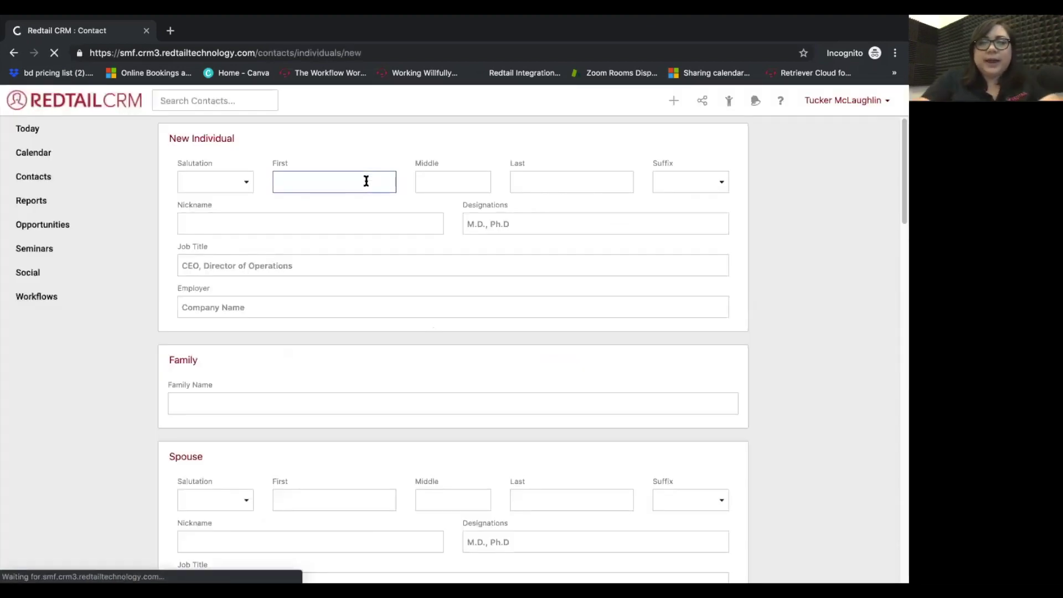
pyautogui.write('Margaret')
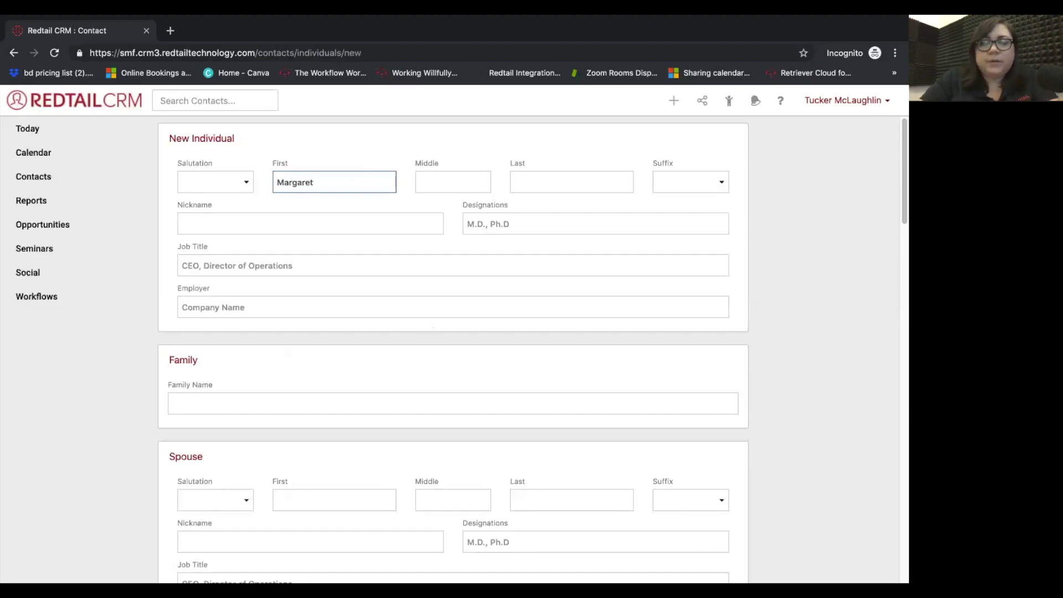
pyautogui.press('Tab')
pyautogui.press('Tab')
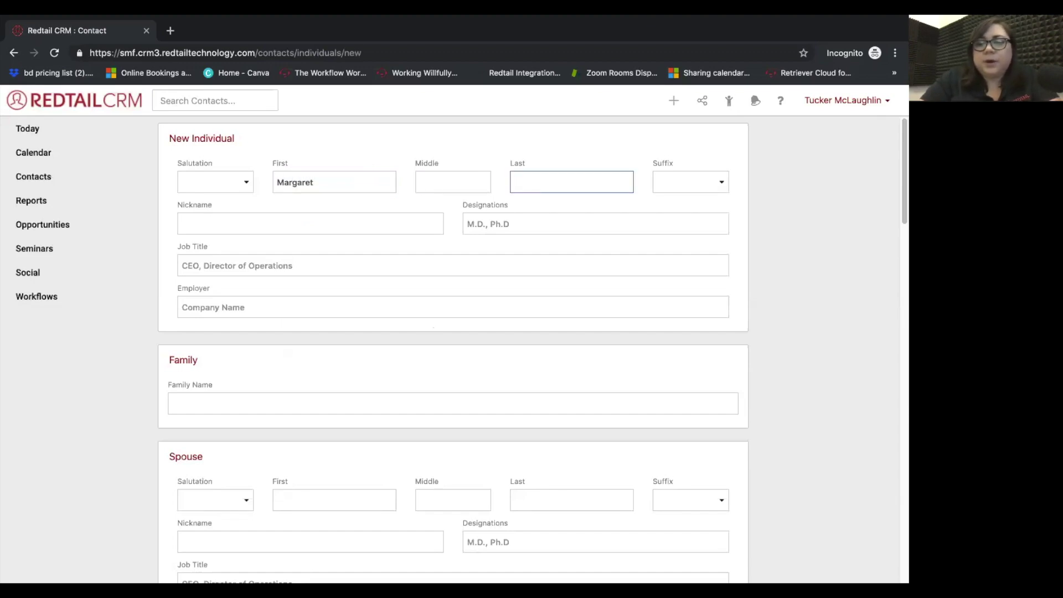
pyautogui.write('Carter')
pyautogui.press('Tab')
pyautogui.press('Tab')
pyautogui.write('Peggy')
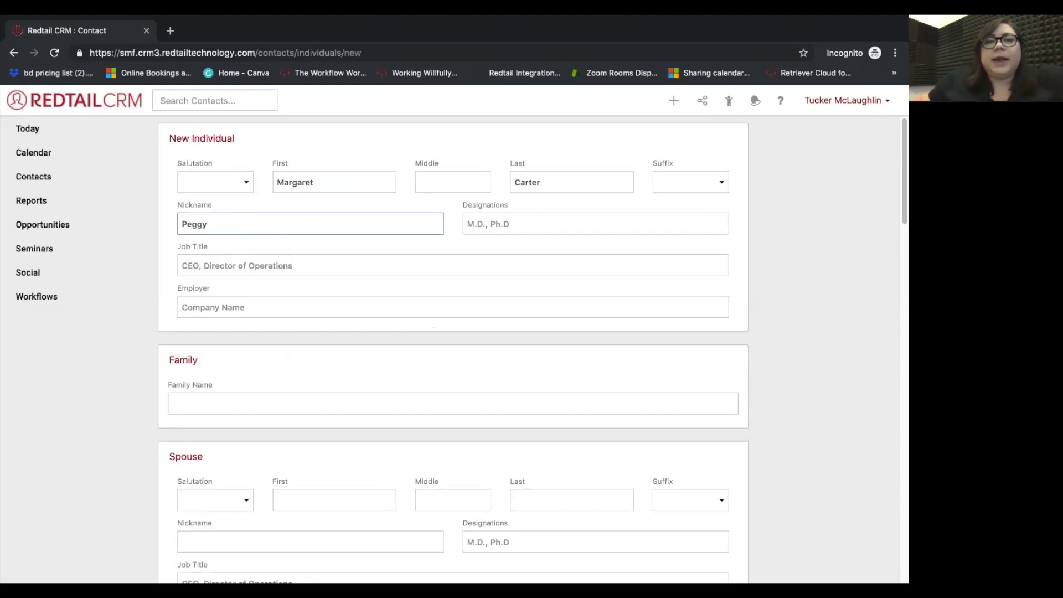
# Step: Set the new contact's status to Prospect and category to Hot, and save the contact
pyautogui.click(780, 232)
pyautogui.scroll(-1, 755, 261)
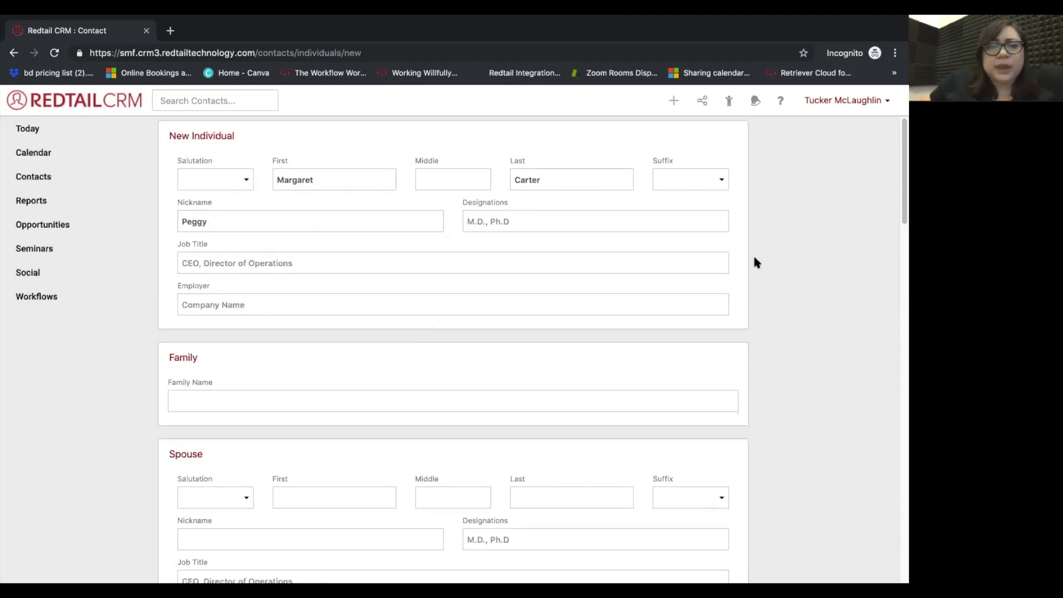
pyautogui.scroll(-1, 457, 310)
pyautogui.scroll(-4, 452, 307)
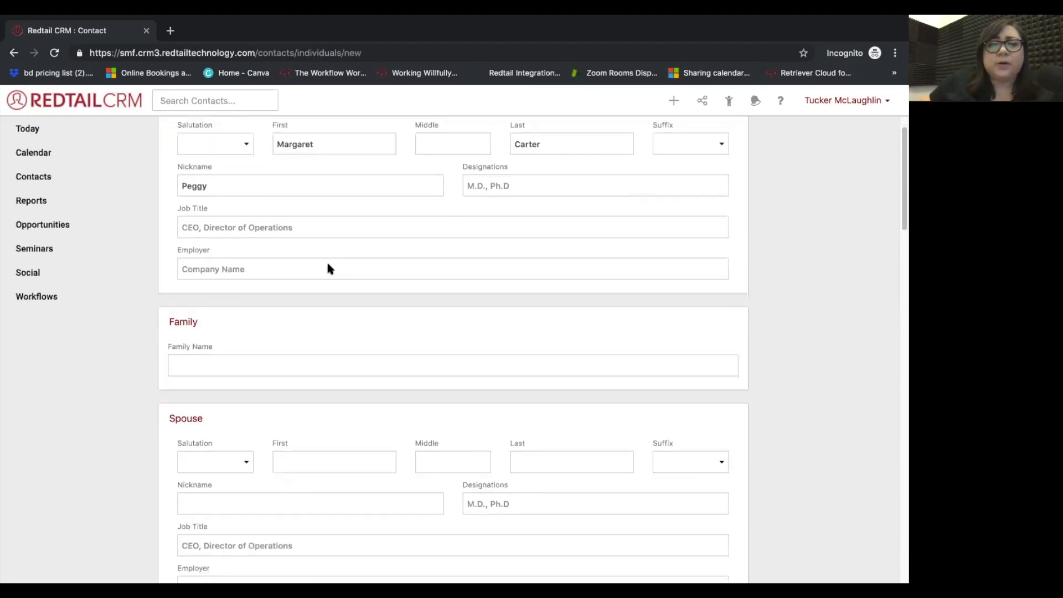
pyautogui.scroll(-6, 519, 457)
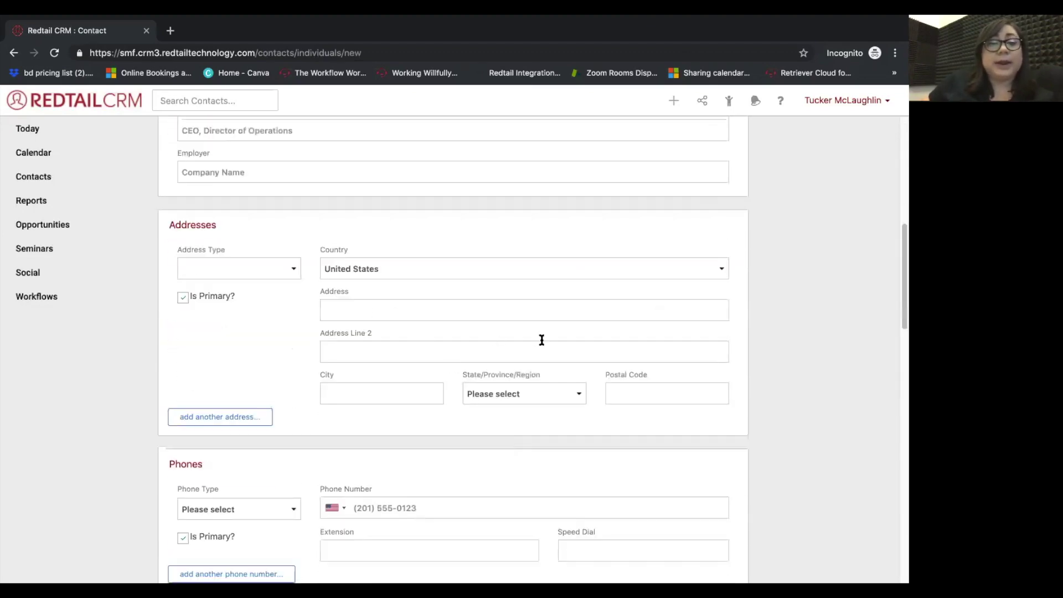
pyautogui.scroll(-4, 541, 340)
pyautogui.scroll(-8, 542, 339)
pyautogui.scroll(-1, 544, 342)
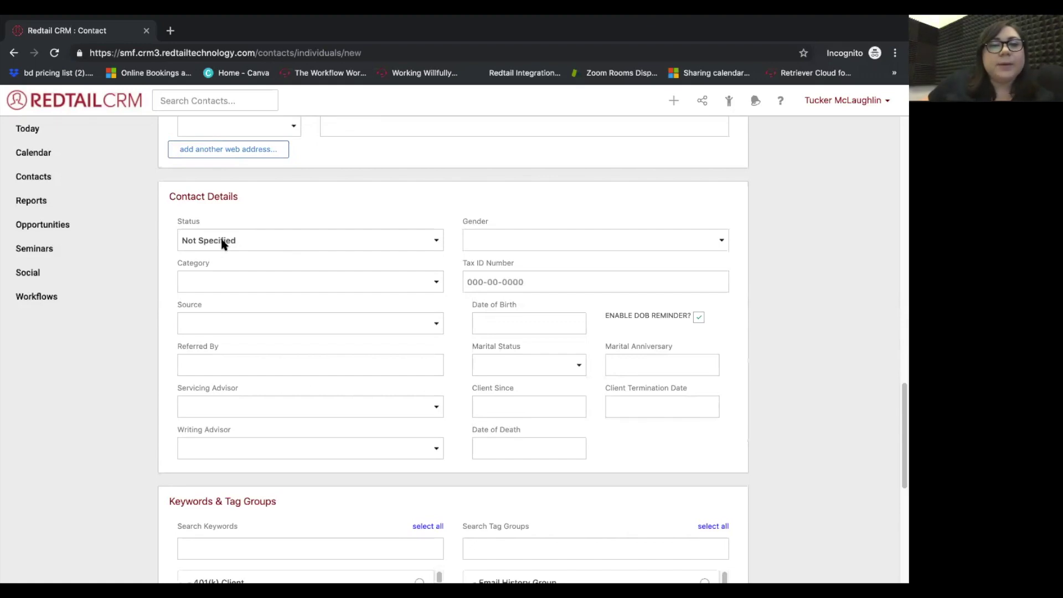
pyautogui.click(222, 242)
pyautogui.click(186, 265)
pyautogui.click(215, 278)
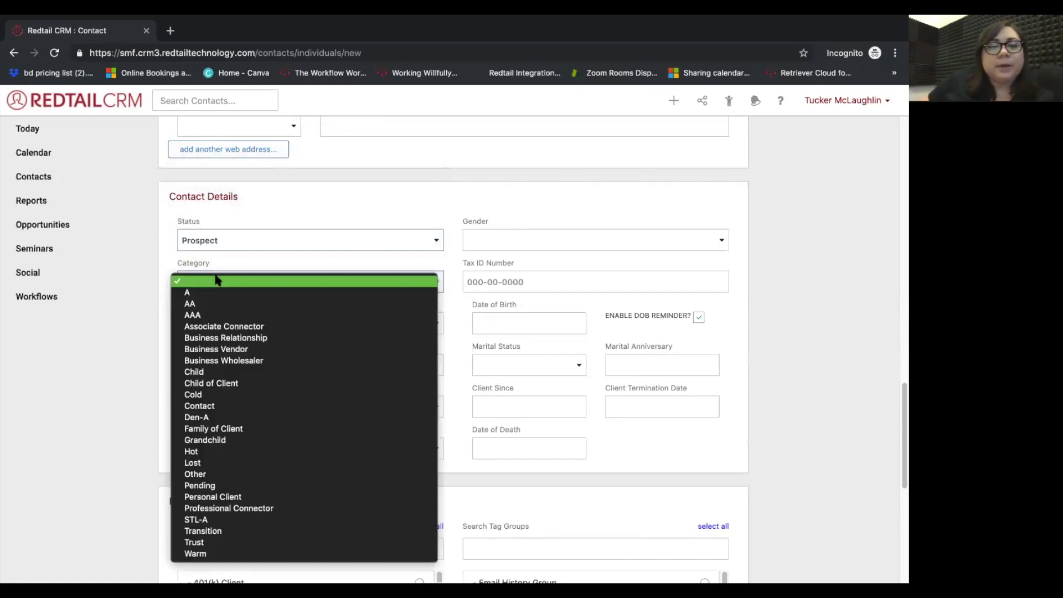
pyautogui.click(206, 453)
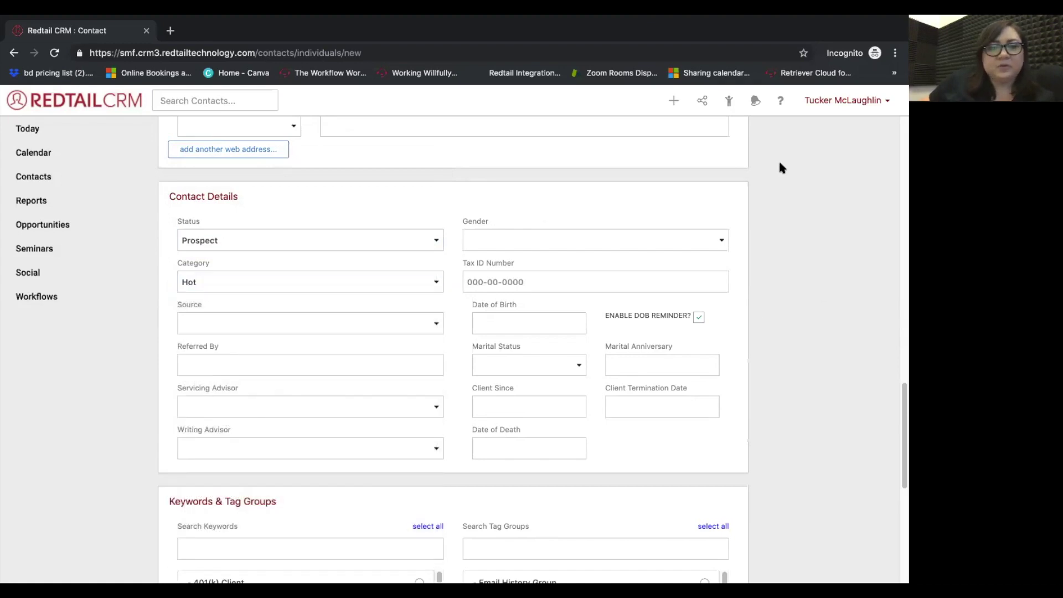
pyautogui.scroll(-7, 808, 202)
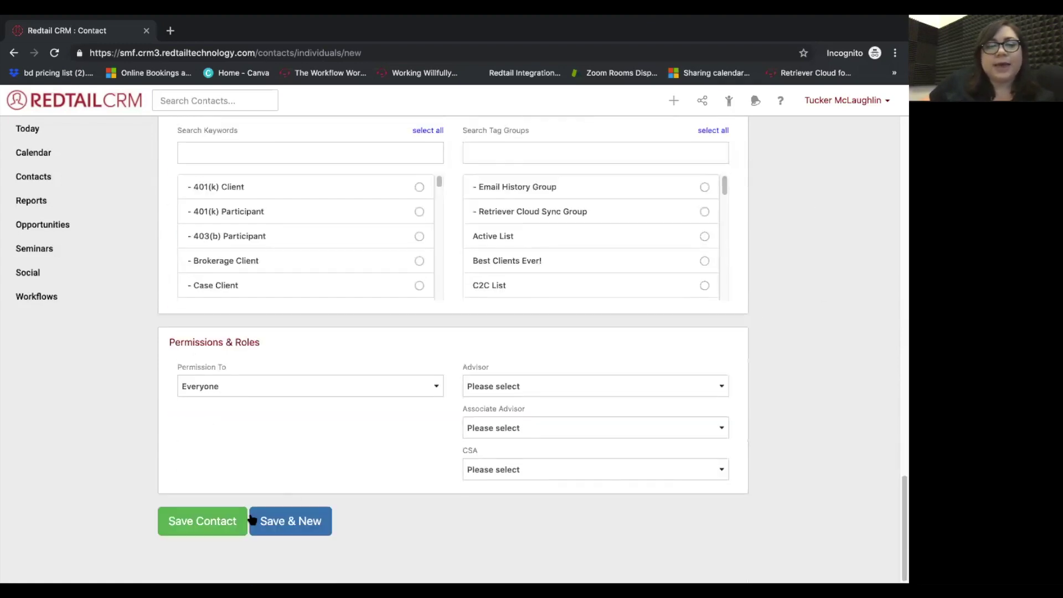
pyautogui.click(219, 522)
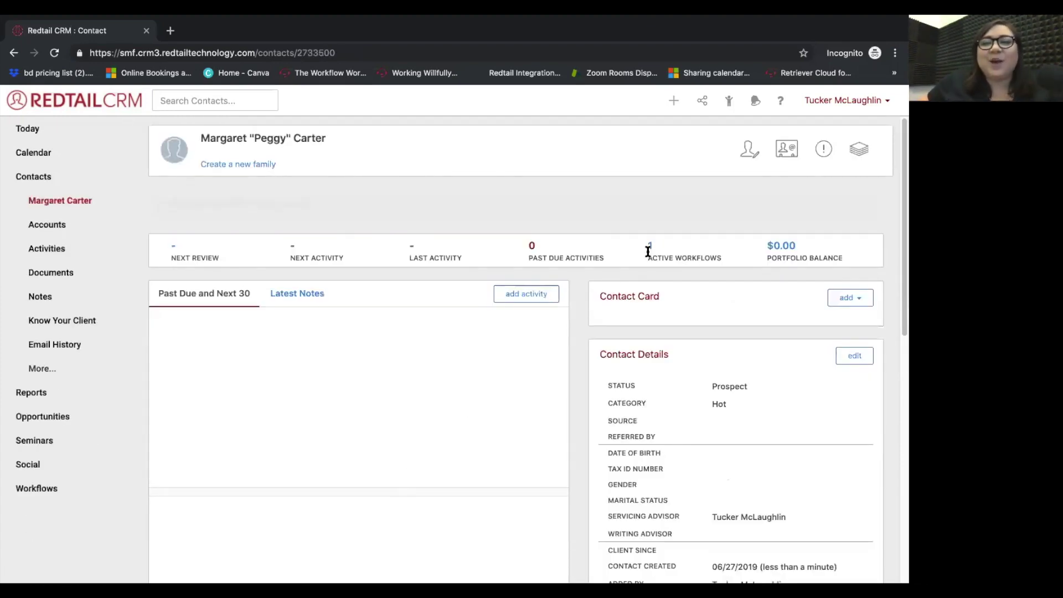
# Step: Check the new contact's active workflows, servicing advisor and contact permissions, and return to the contact's overview
pyautogui.click(651, 203)
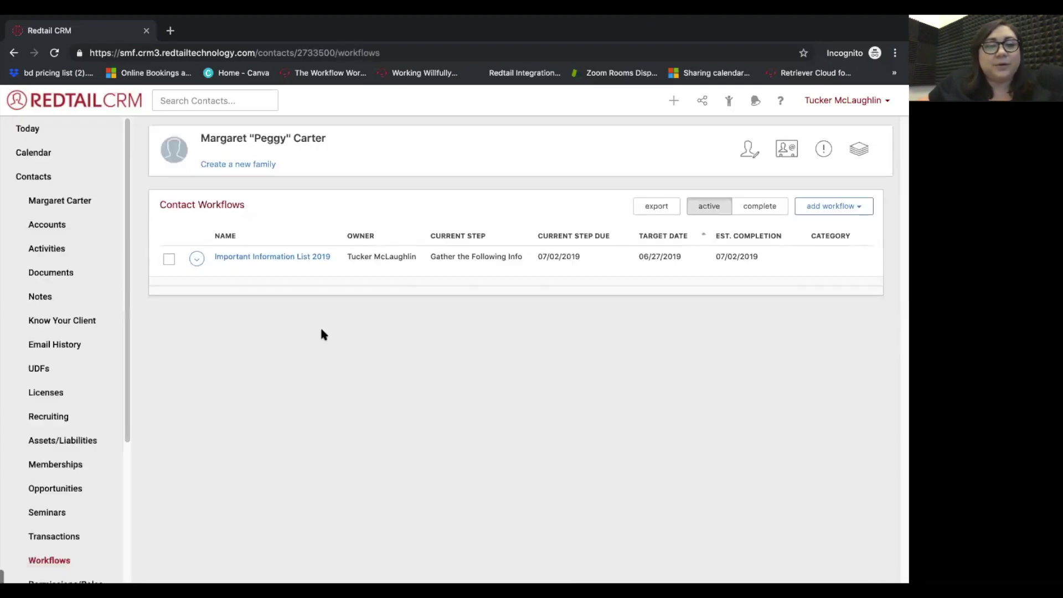
pyautogui.click(61, 202)
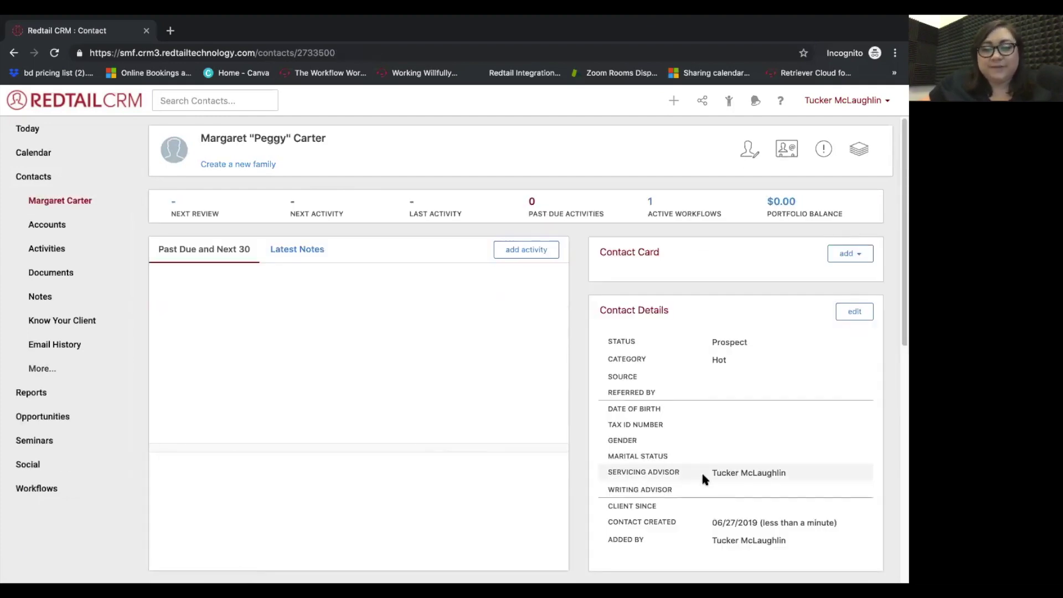
pyautogui.moveTo(725, 474); pyautogui.dragTo(794, 474)
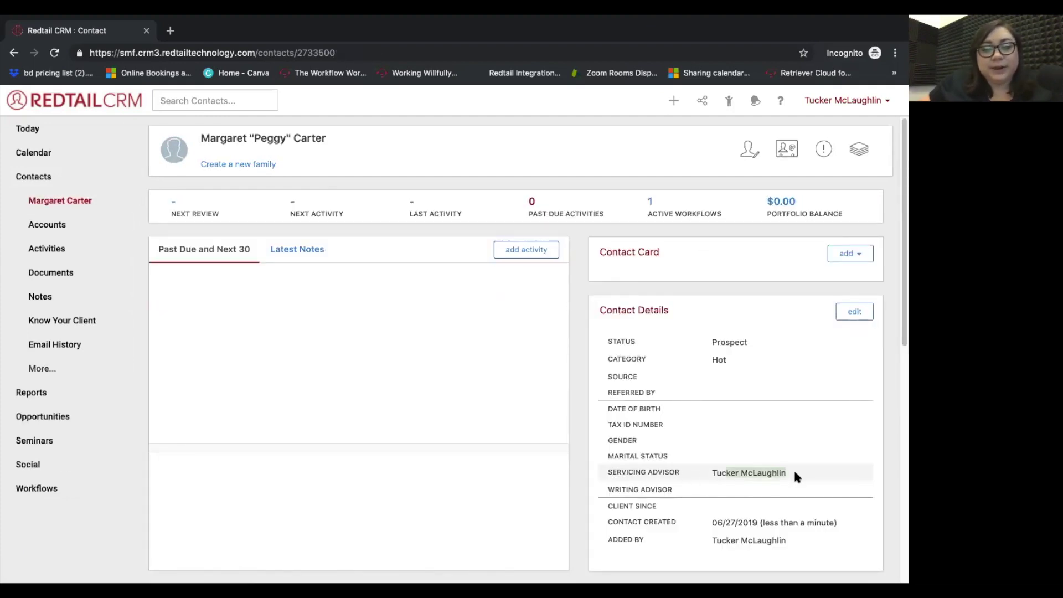
pyautogui.click(42, 368)
pyautogui.scroll(-3, 94, 399)
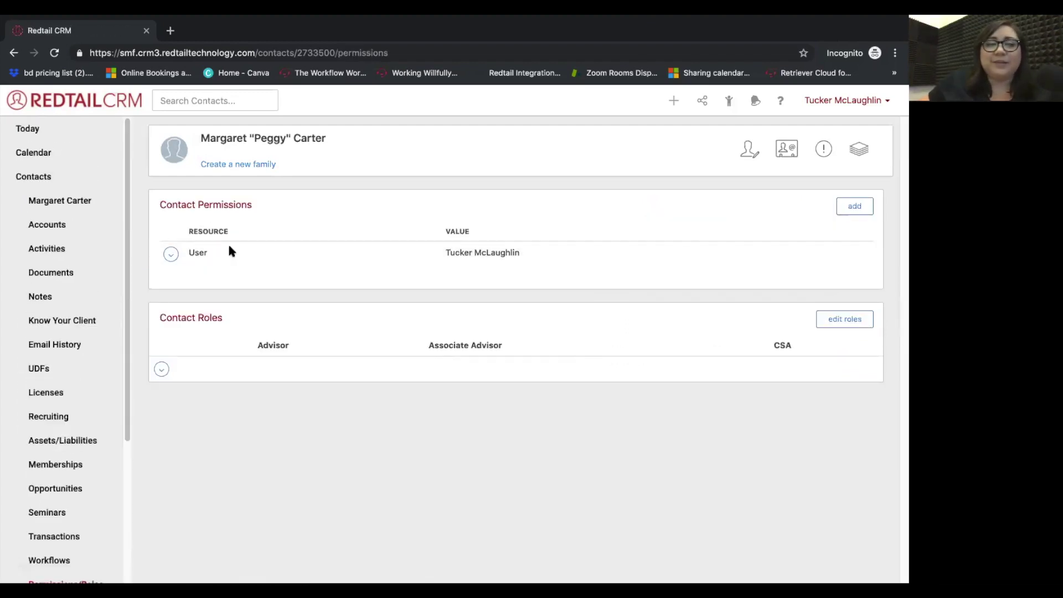
pyautogui.click(82, 203)
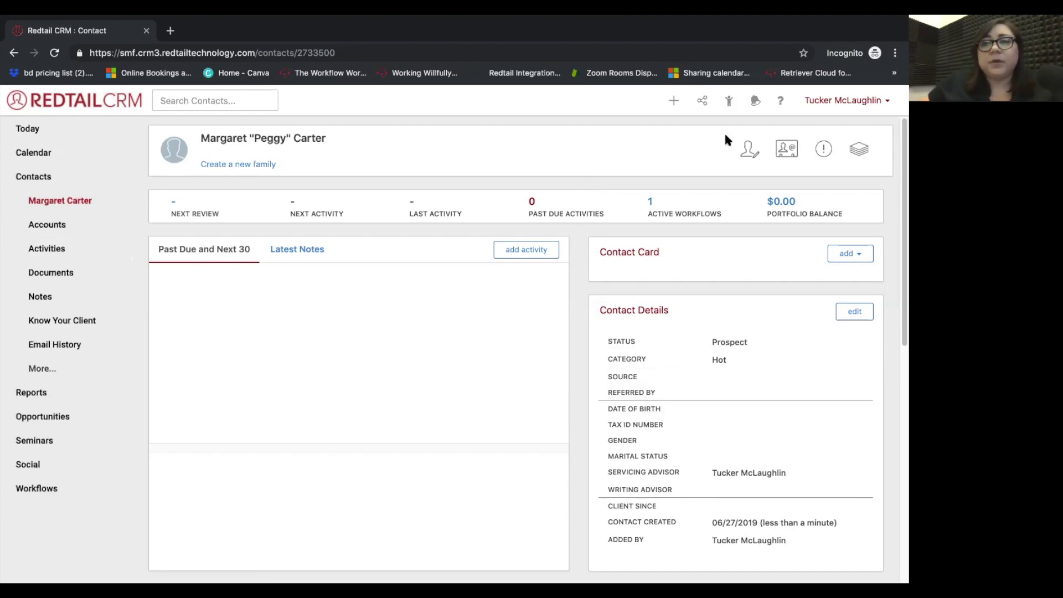
# Step: Open the Inactive/Deceased Email automation from the account's automation templates
pyautogui.click(814, 100)
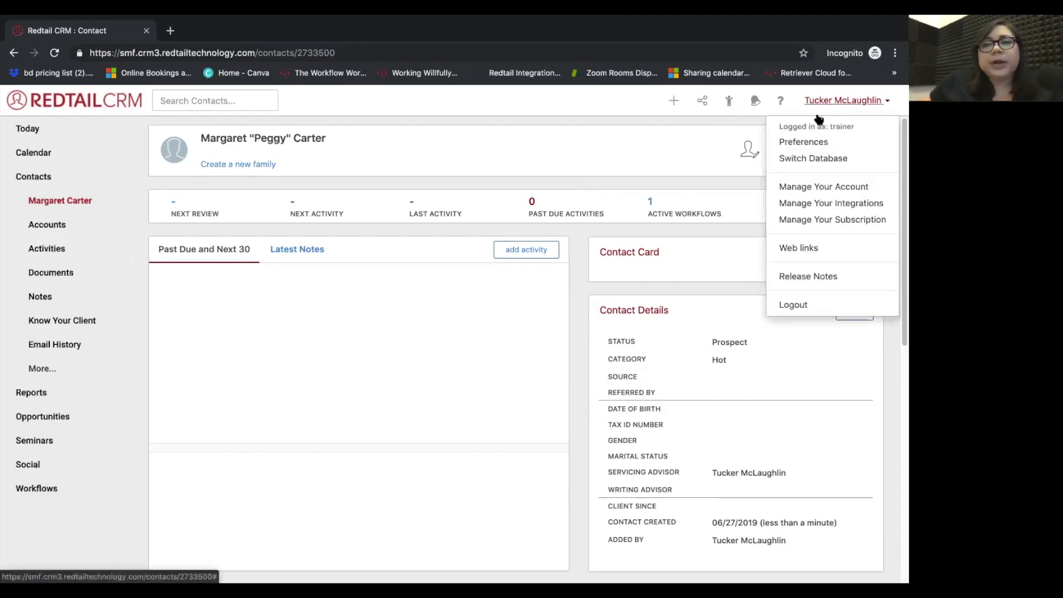
pyautogui.click(830, 188)
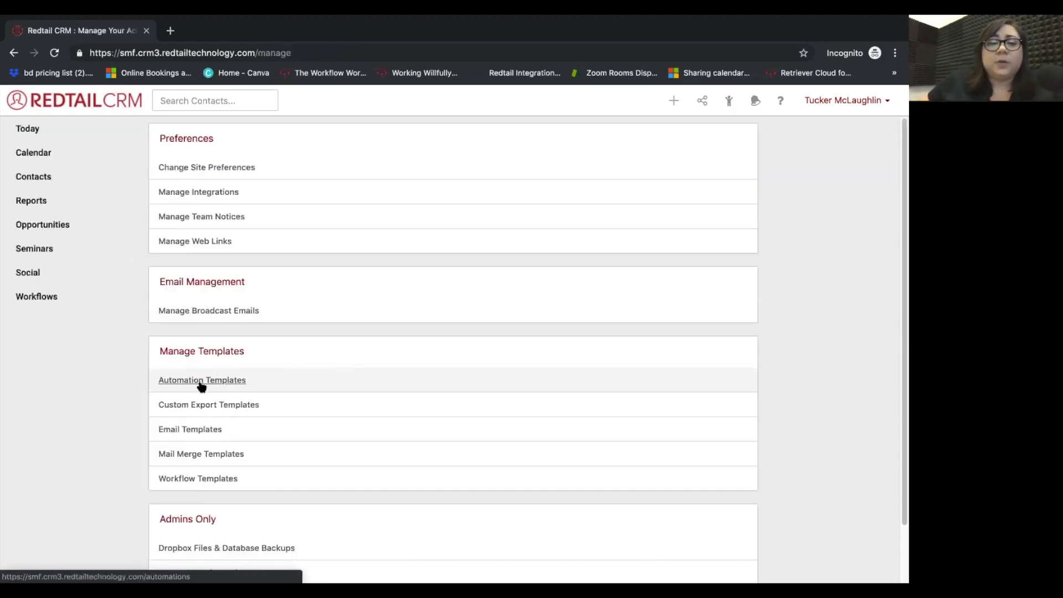
pyautogui.click(203, 382)
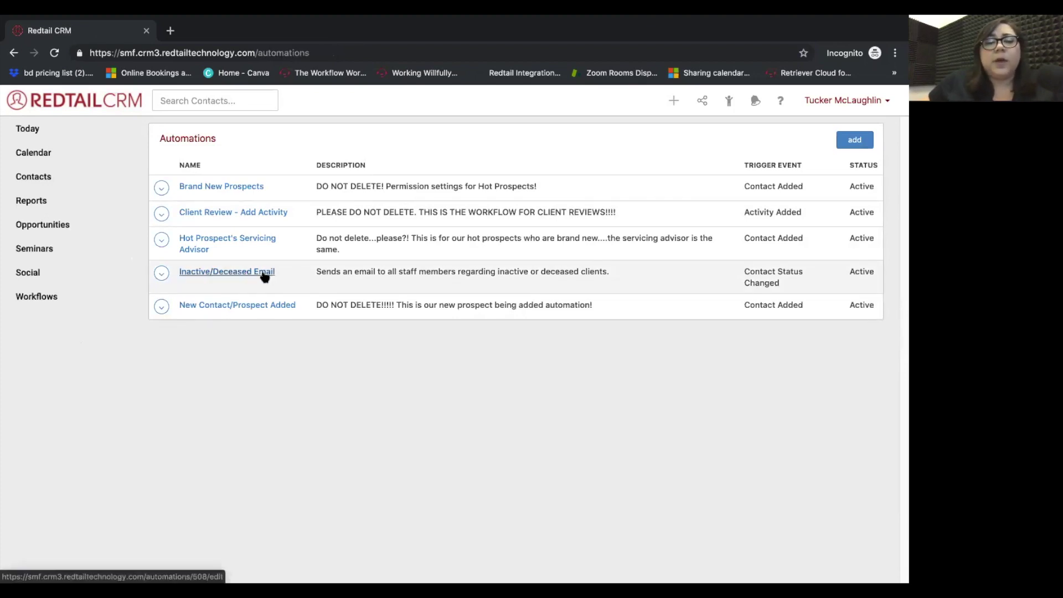
pyautogui.click(265, 274)
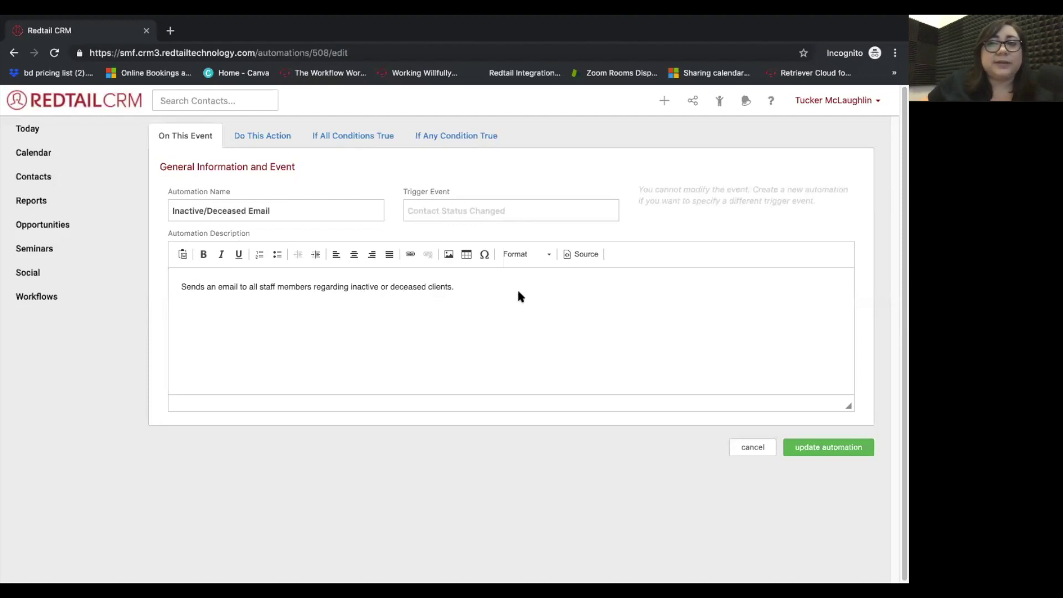
# Step: Review the automation's action type and action item choices, its all-true conditions and its any-true conditions without changing them
pyautogui.click(266, 143)
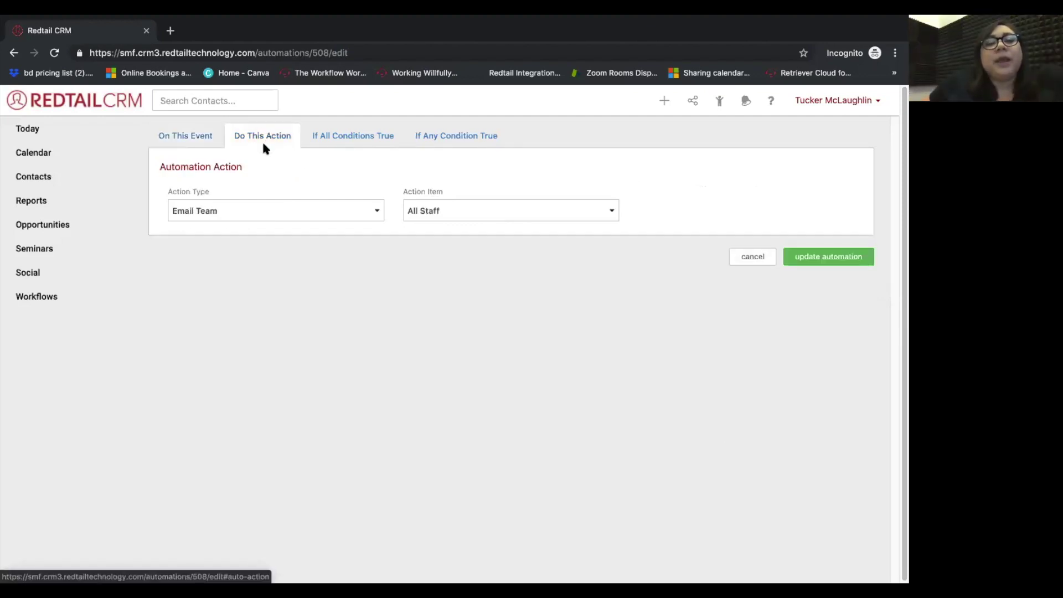
pyautogui.click(232, 206)
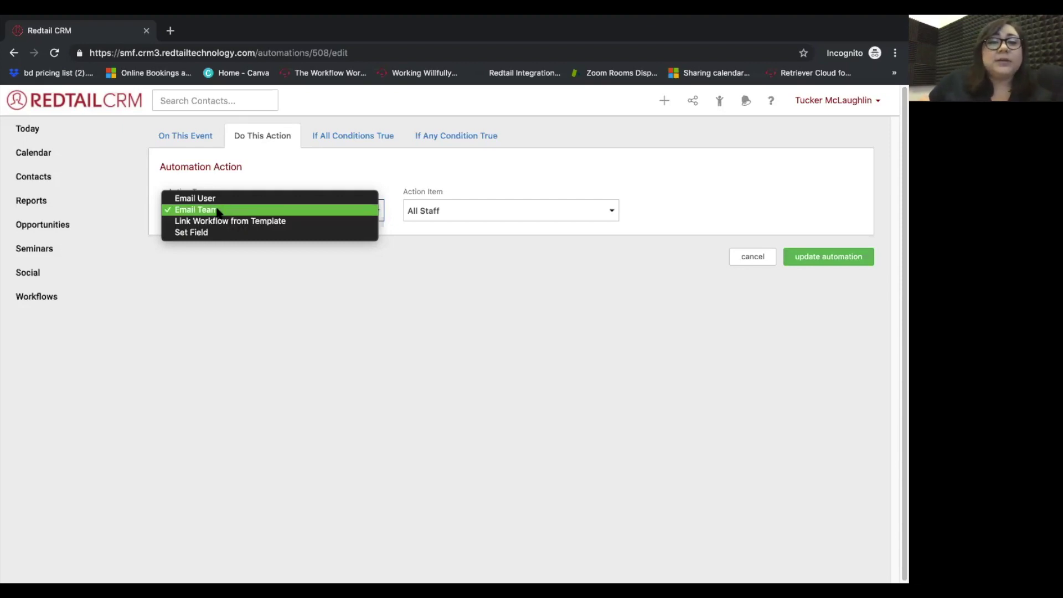
pyautogui.click(317, 179)
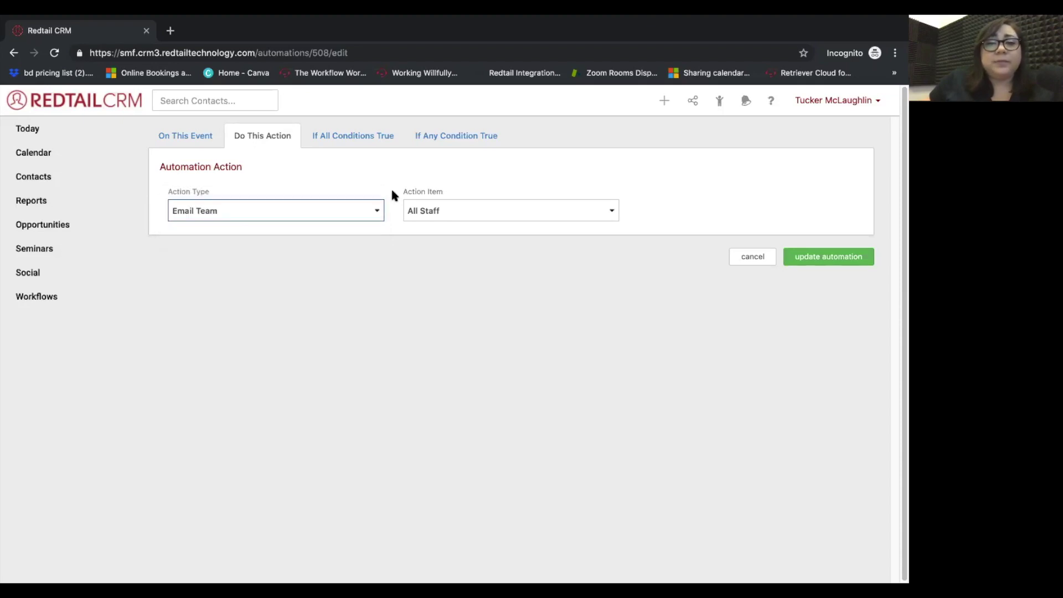
pyautogui.click(420, 214)
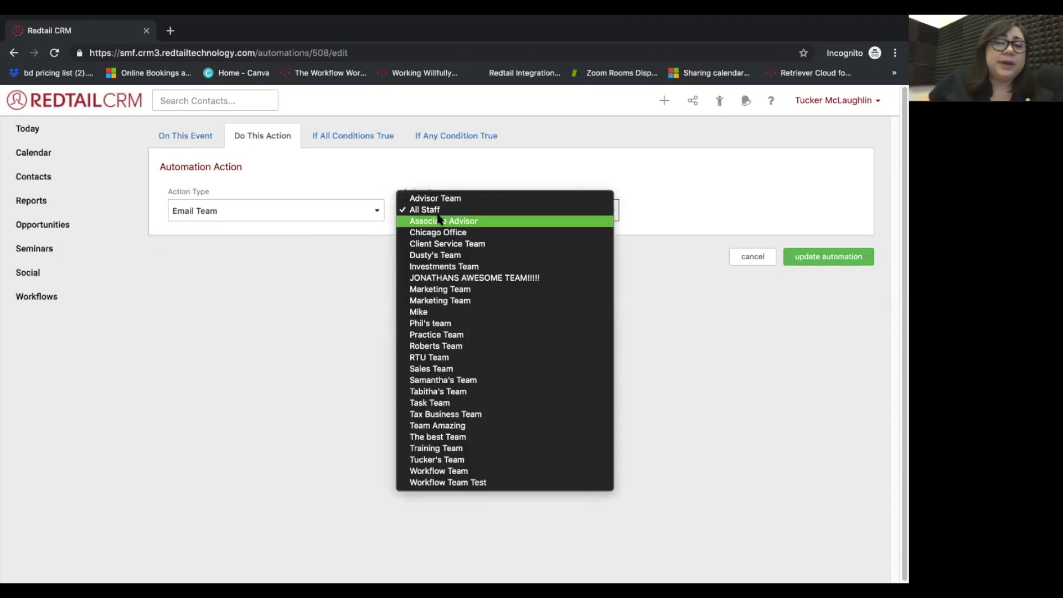
pyautogui.click(376, 202)
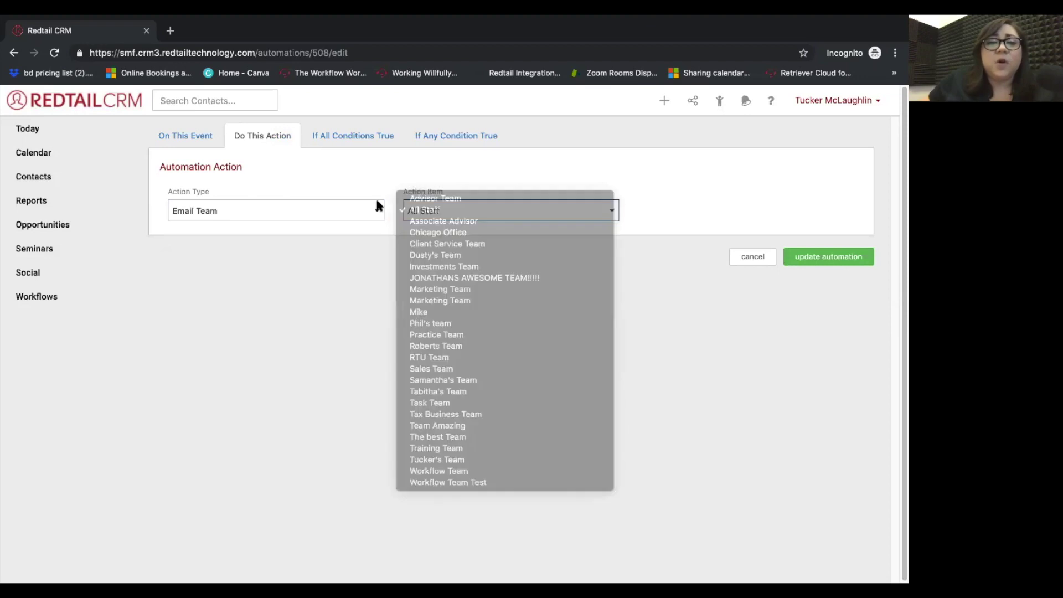
pyautogui.click(377, 207)
pyautogui.click(385, 187)
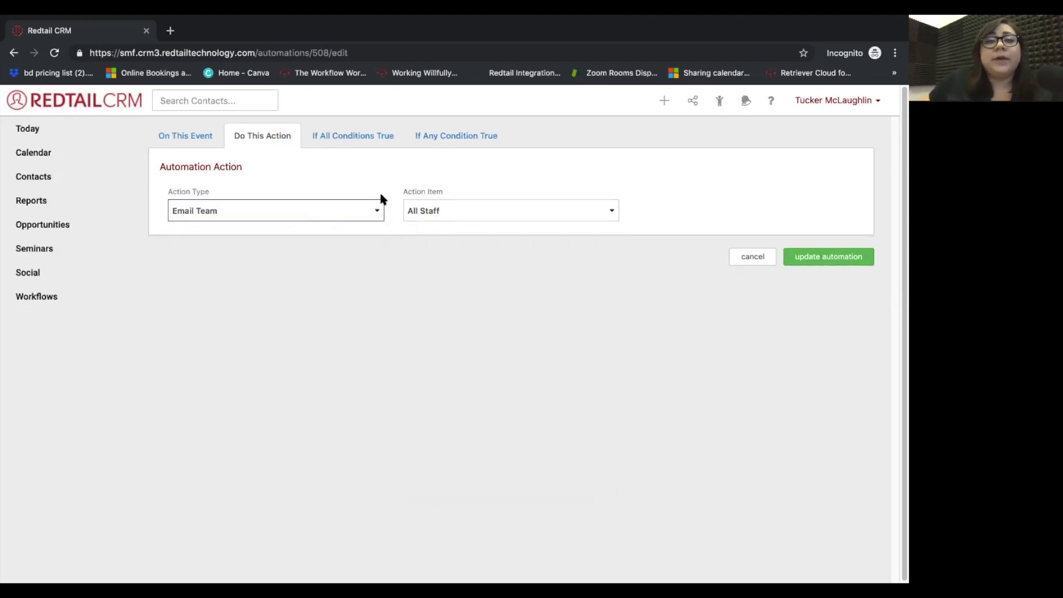
pyautogui.click(362, 137)
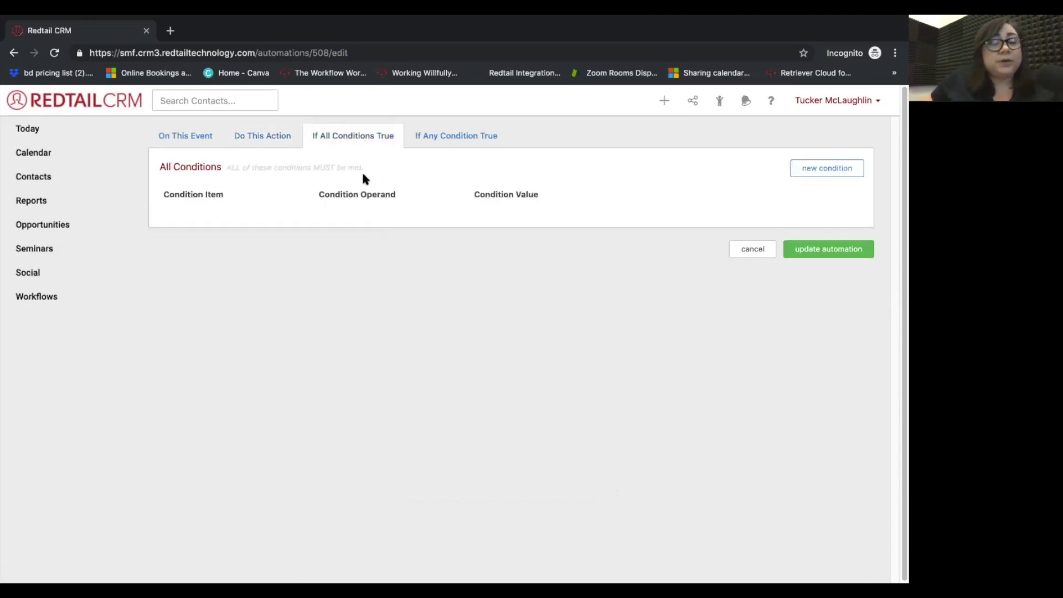
pyautogui.click(441, 140)
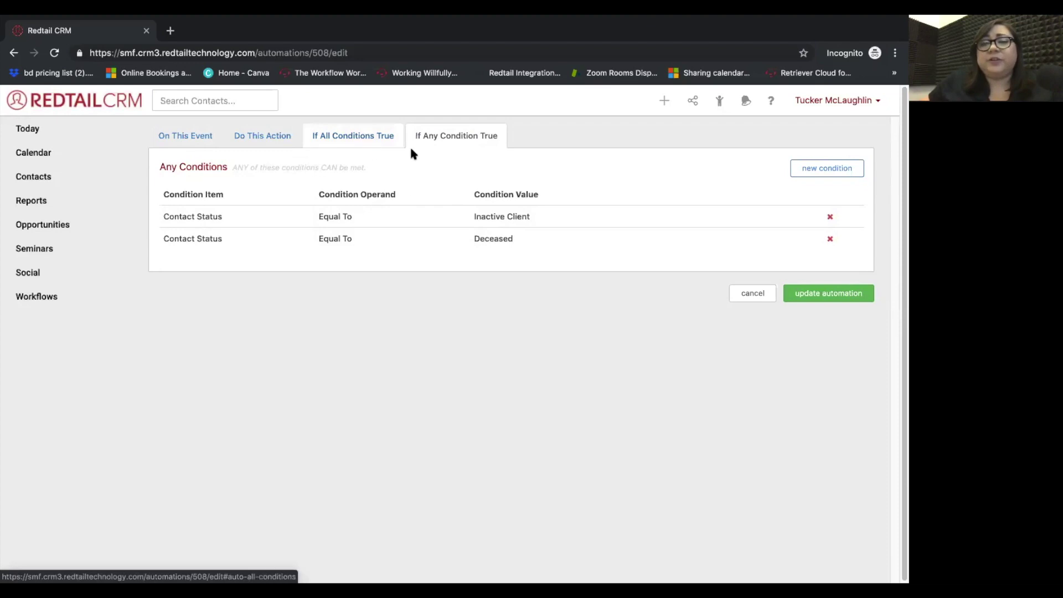
# Step: Open the recently viewed Team Lead contact at Strategic Homeland Intervention, Enforcement and Logistics Division and examine the contact card, status and active workflows
pyautogui.click(720, 100)
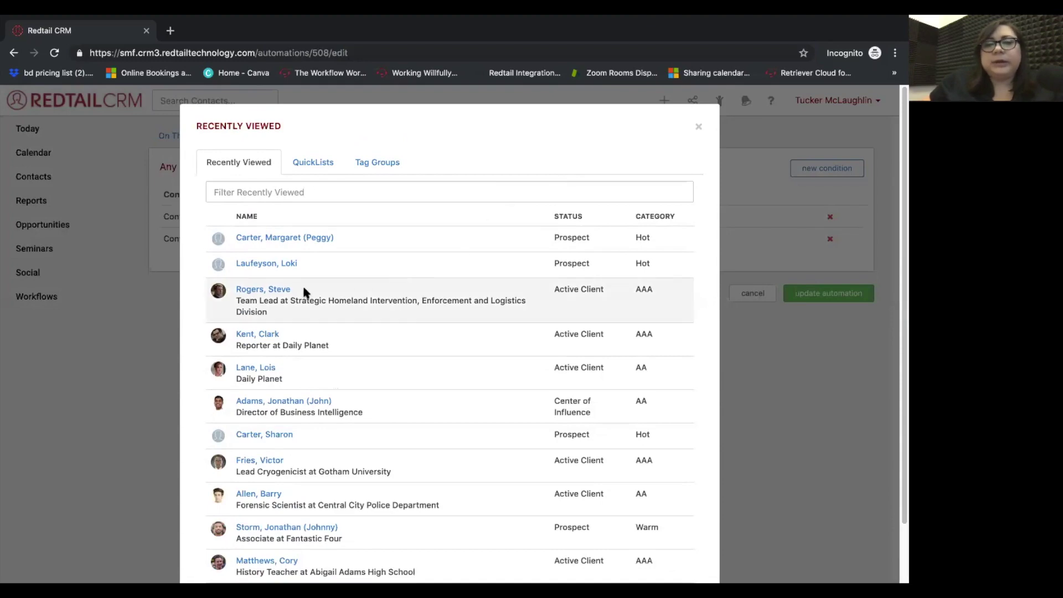
pyautogui.click(282, 294)
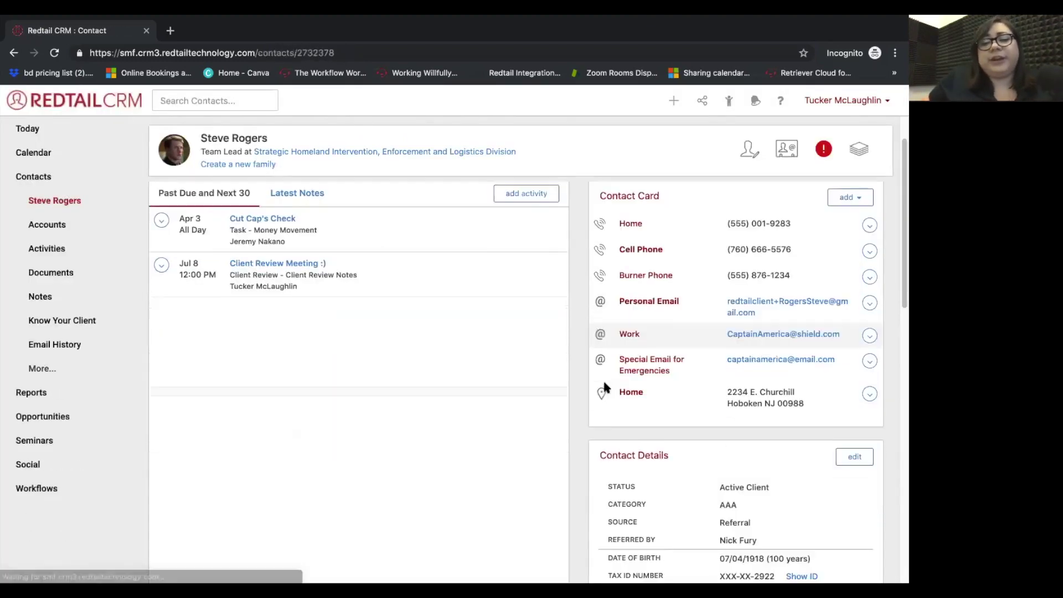
pyautogui.scroll(-1, 610, 398)
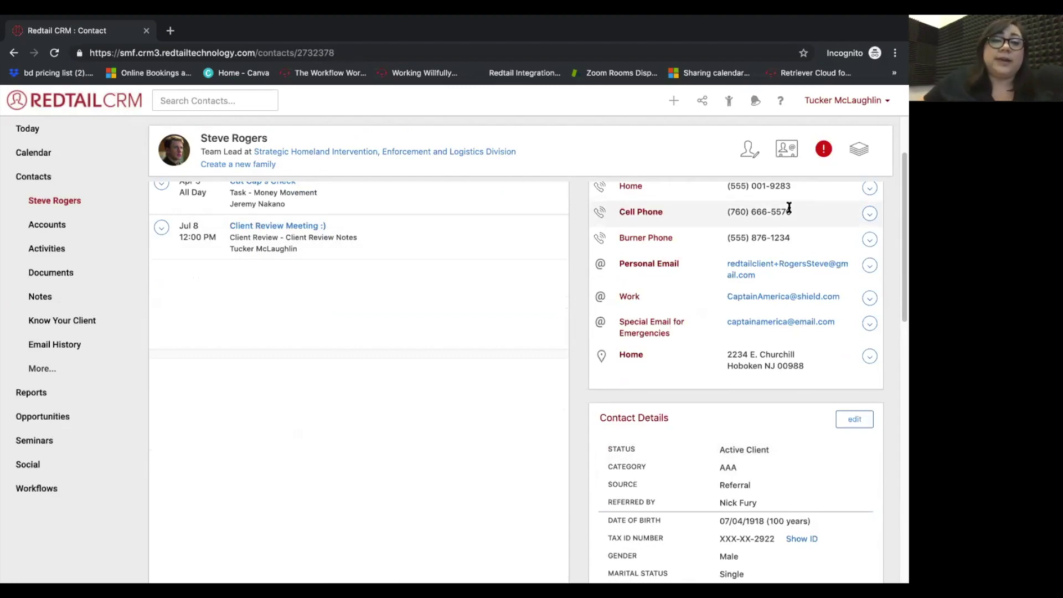
pyautogui.scroll(-1, 789, 207)
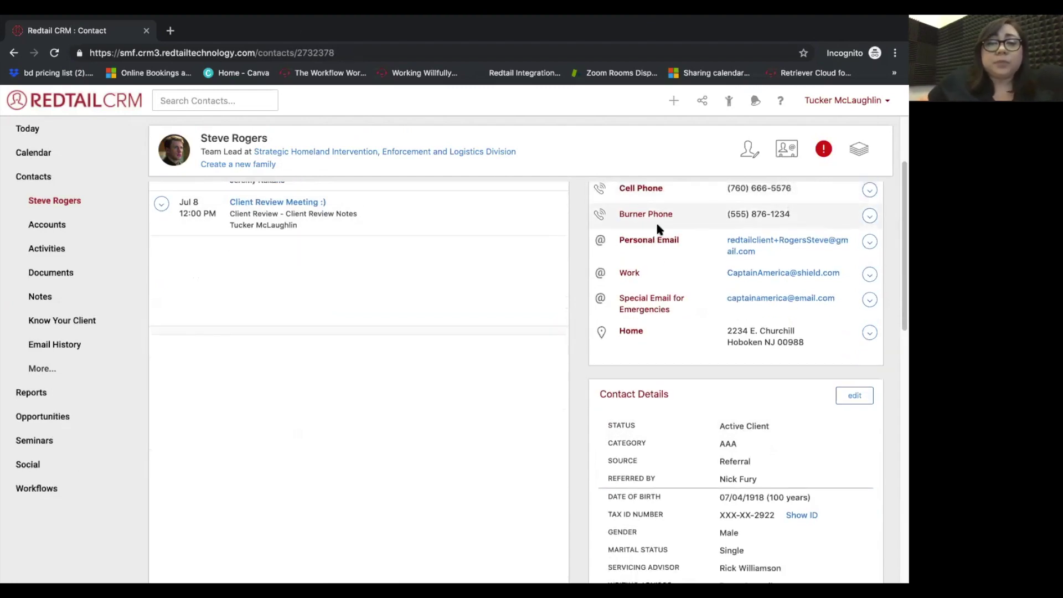
pyautogui.scroll(3, 571, 266)
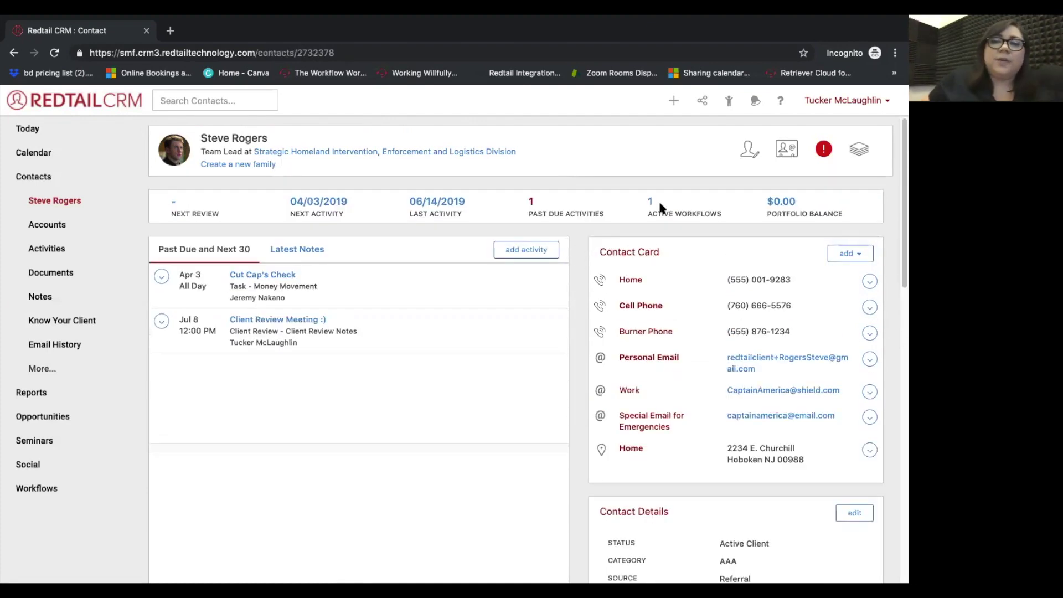
pyautogui.scroll(-1, 720, 421)
pyautogui.scroll(-2, 732, 443)
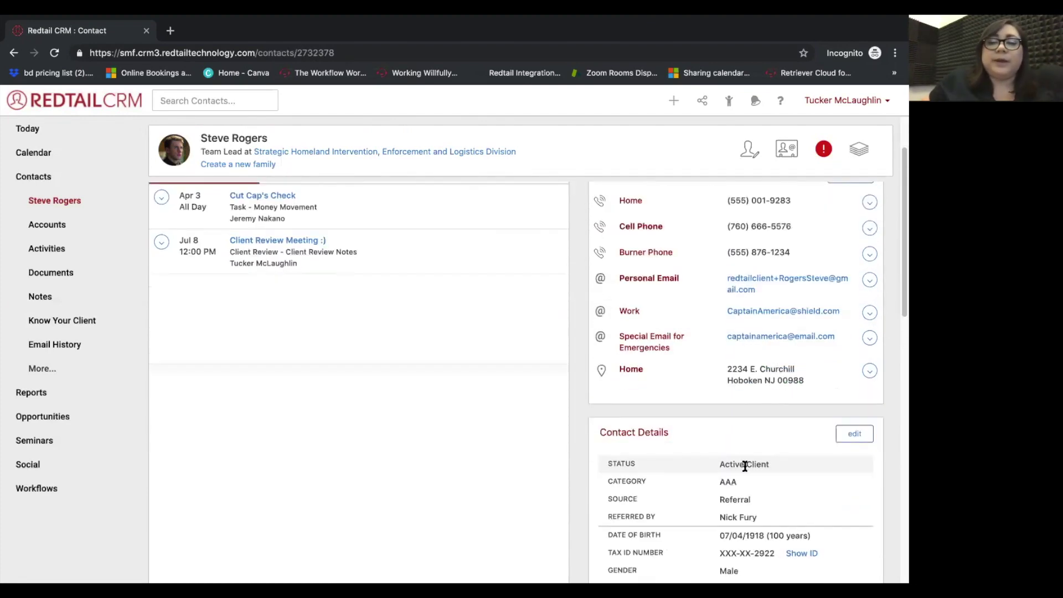
pyautogui.scroll(3, 691, 388)
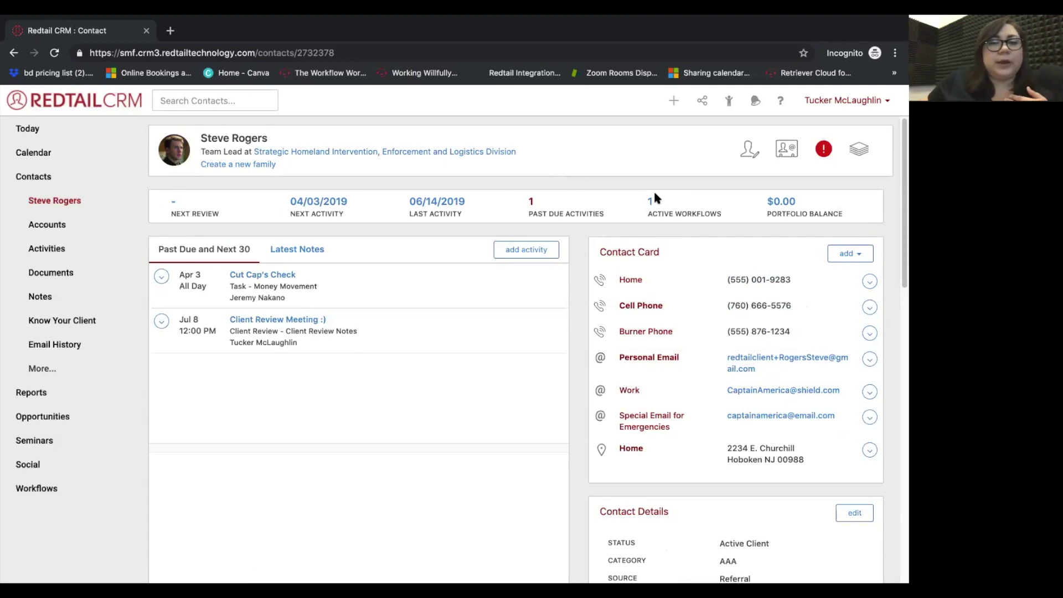
# Step: Return to the list of automation templates in the account management area
pyautogui.click(816, 106)
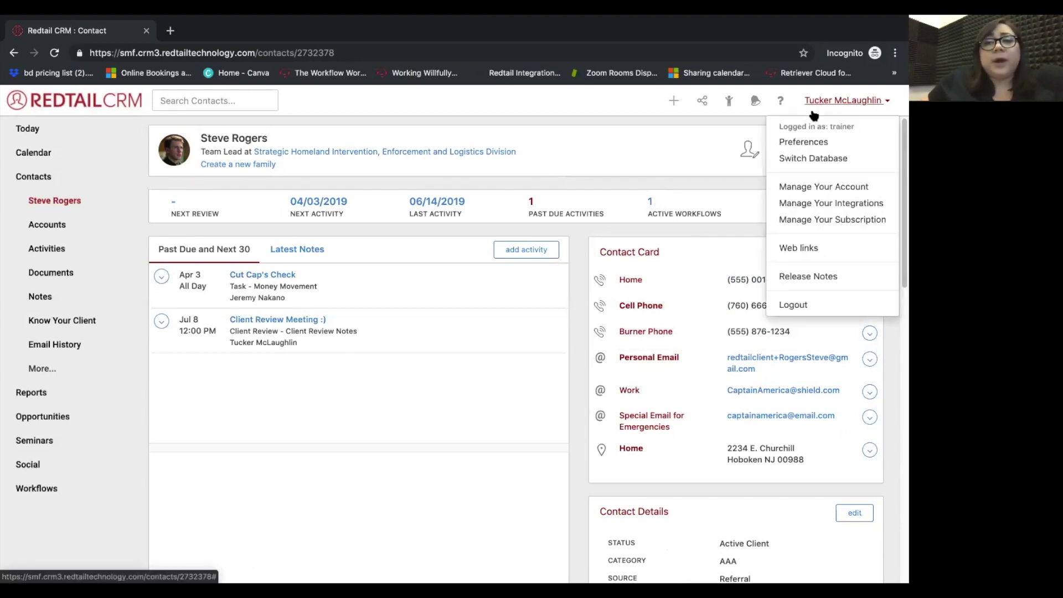
pyautogui.click(840, 188)
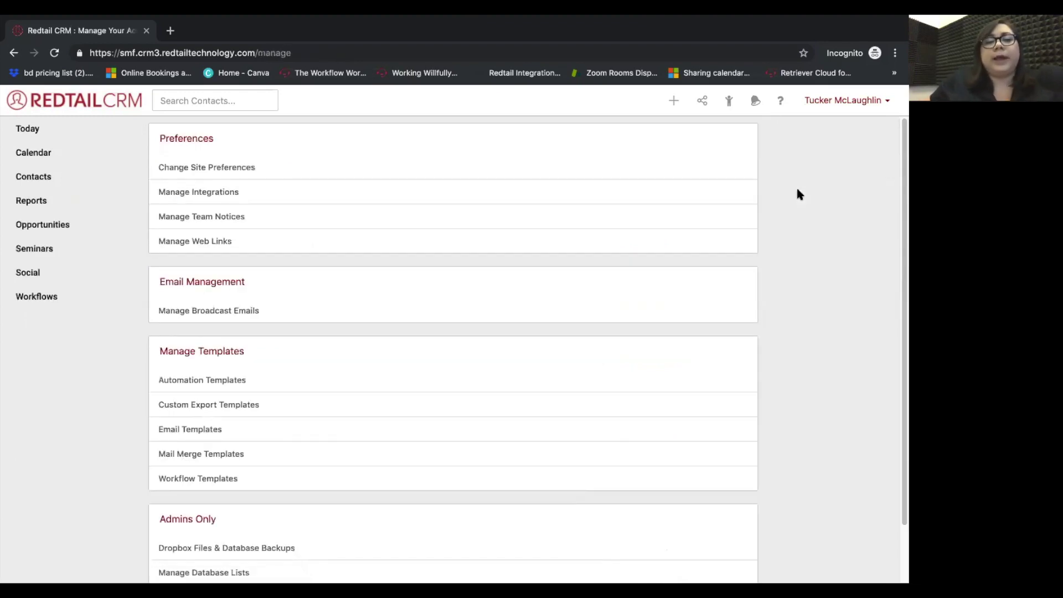
pyautogui.click(245, 382)
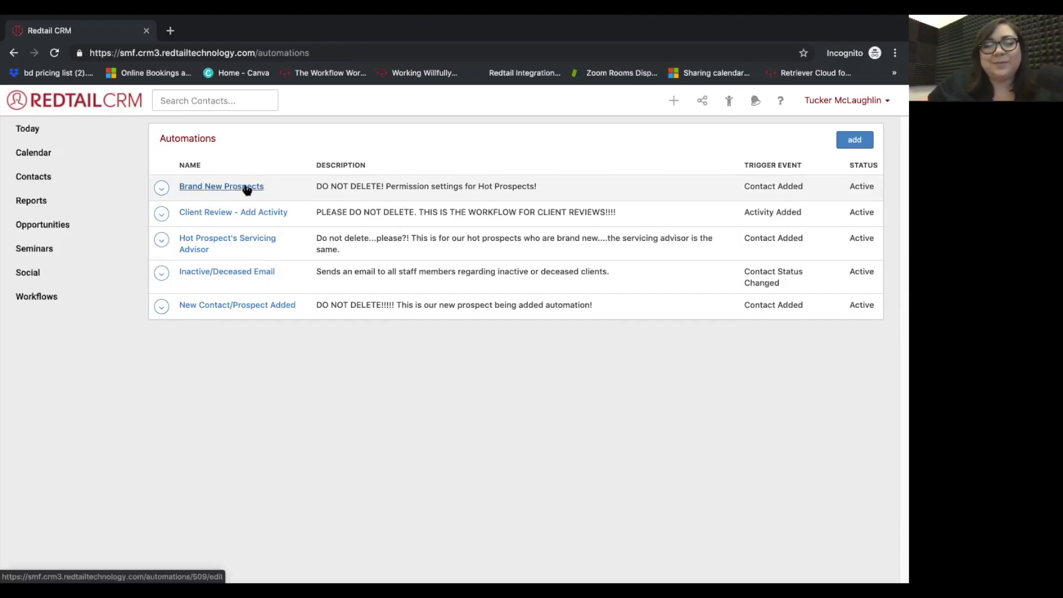
# Step: Open the Brand New Prospects automation and review its action type choices, all-true conditions and any-true conditions without changing them
pyautogui.click(245, 186)
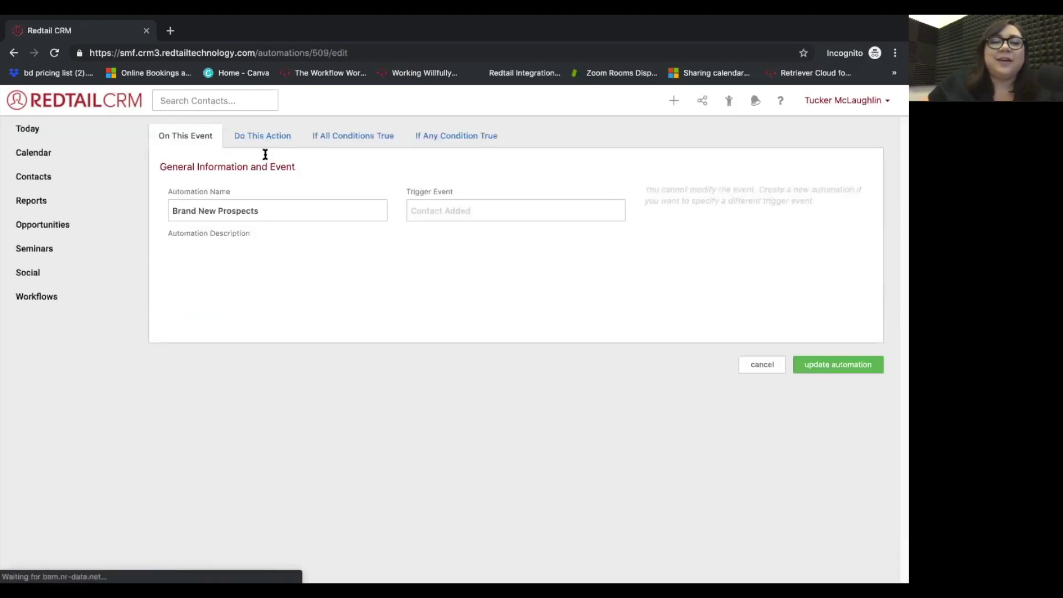
pyautogui.click(265, 140)
pyautogui.click(316, 212)
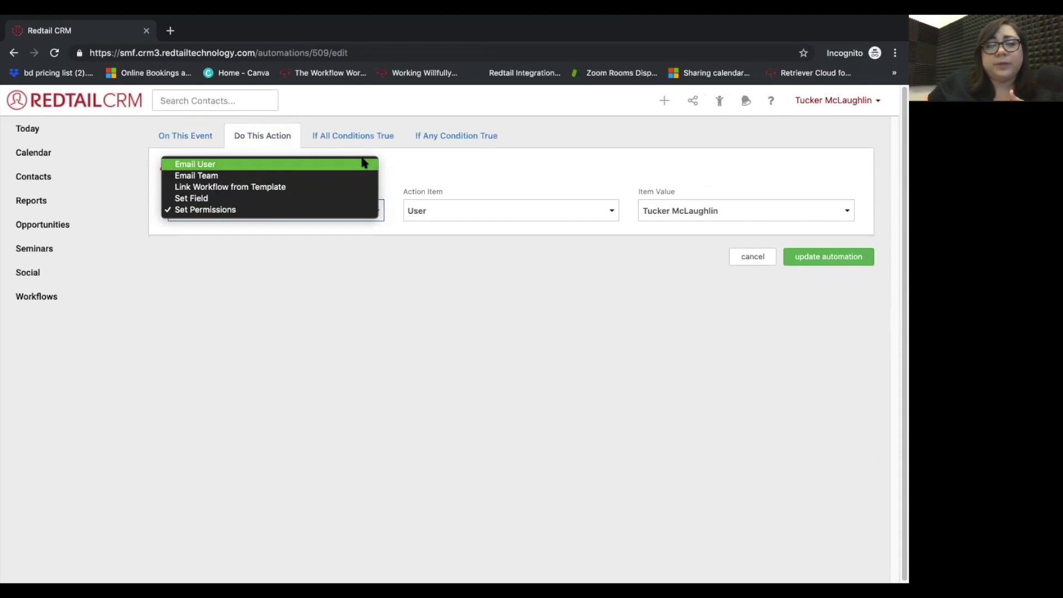
pyautogui.click(412, 159)
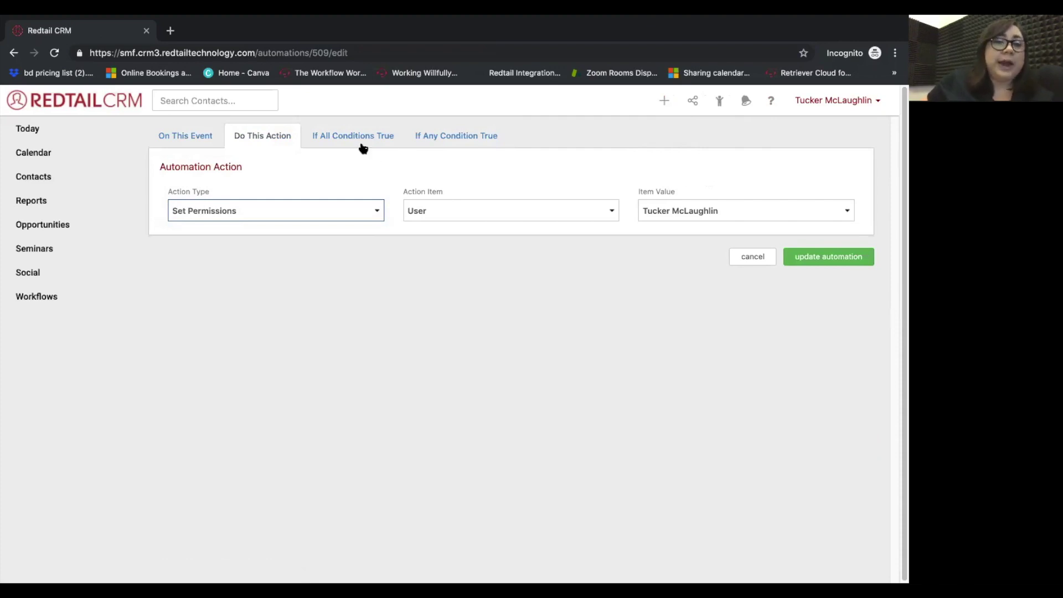
pyautogui.click(360, 144)
pyautogui.click(424, 138)
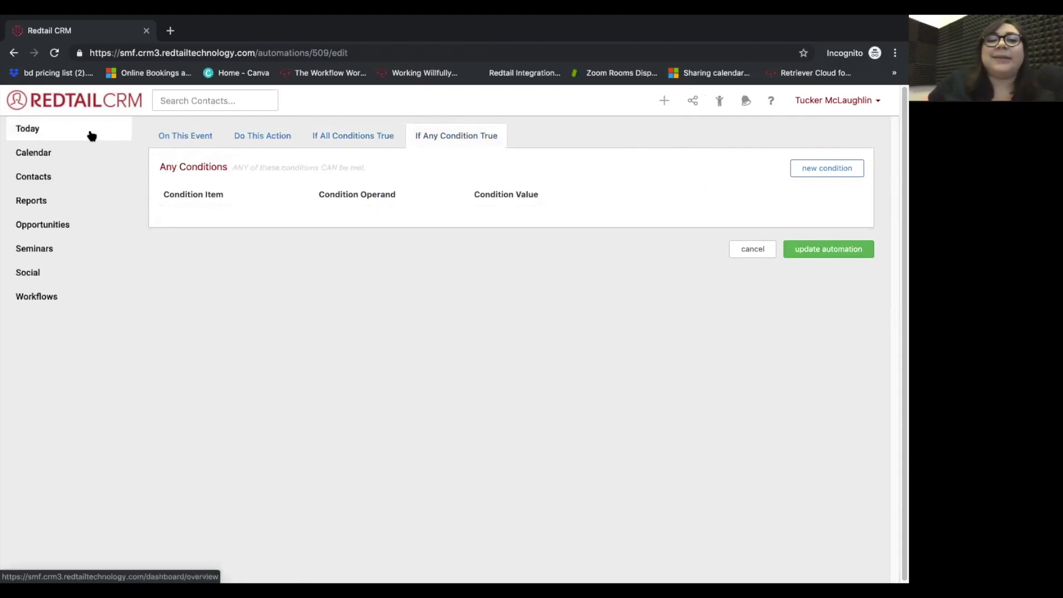
# Step: Go to the Today dashboard and open the Quick Add choices for creating a new record
pyautogui.click(92, 136)
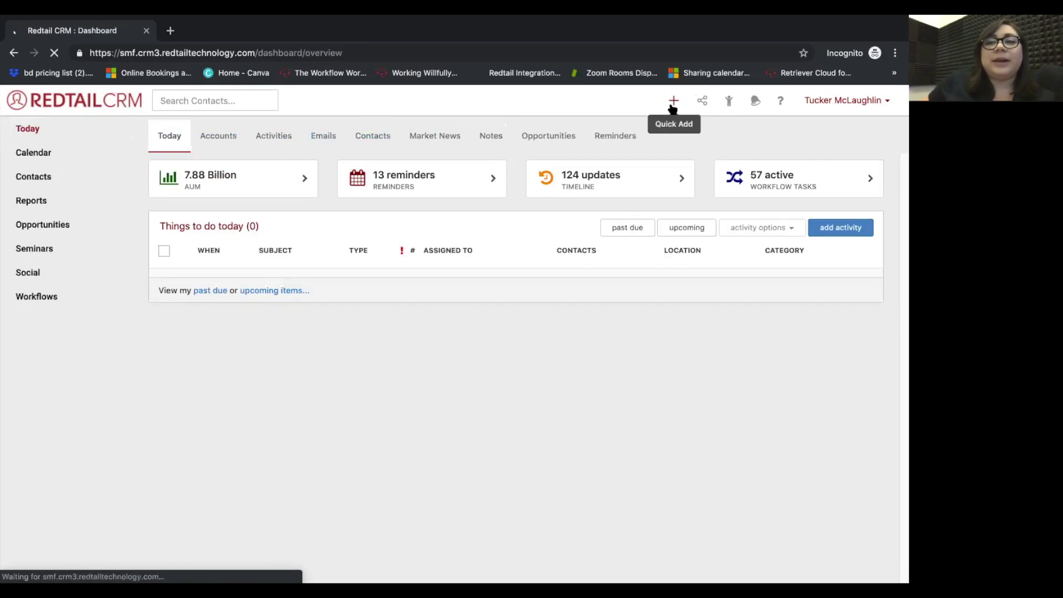
pyautogui.click(674, 102)
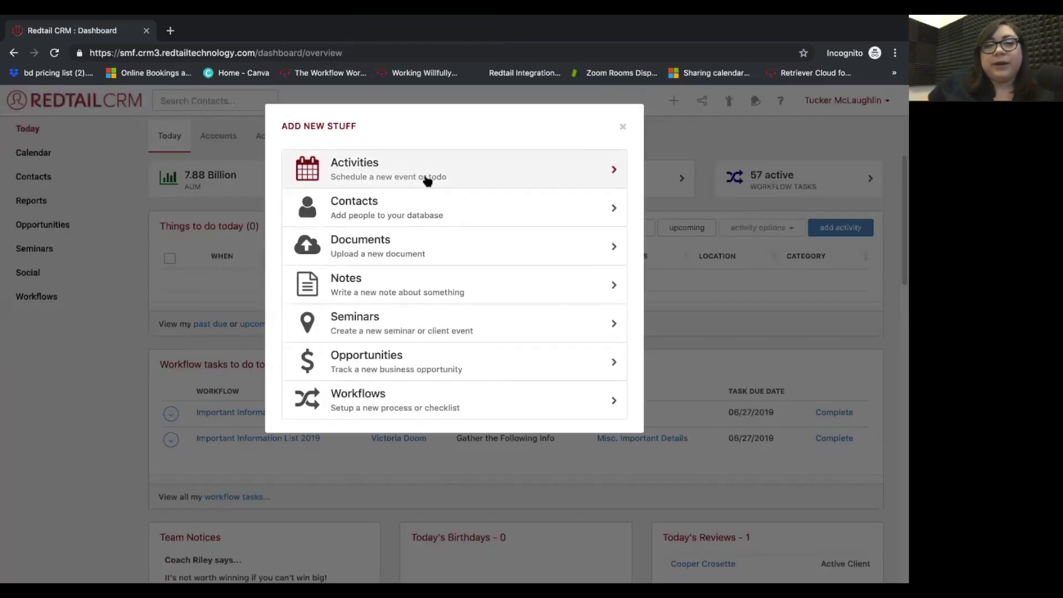